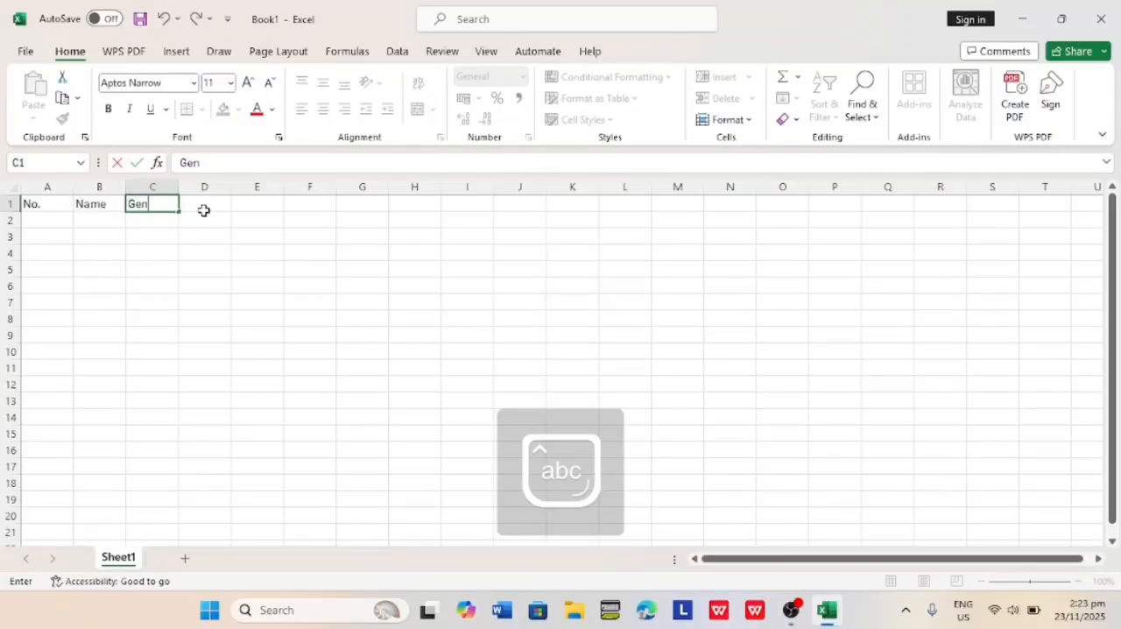
Complete the header row with Gender in C1, Age in D1 and Income in E1.
type("der")
key("Tab")
type("Age")
key("Tab")
type("In")
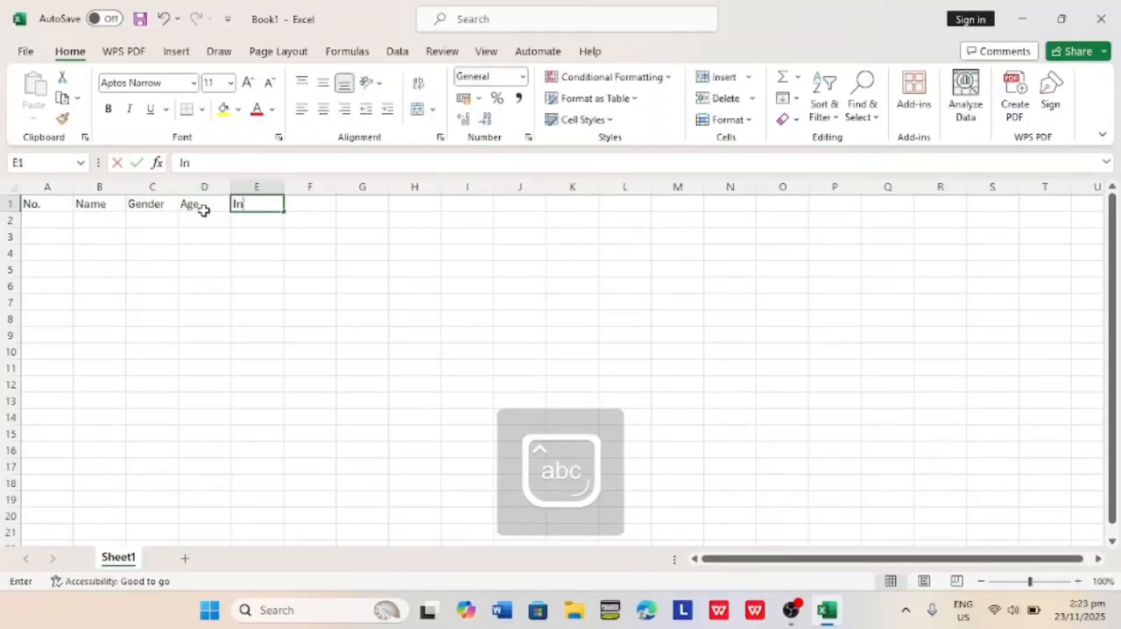
type("come")
key("Return")
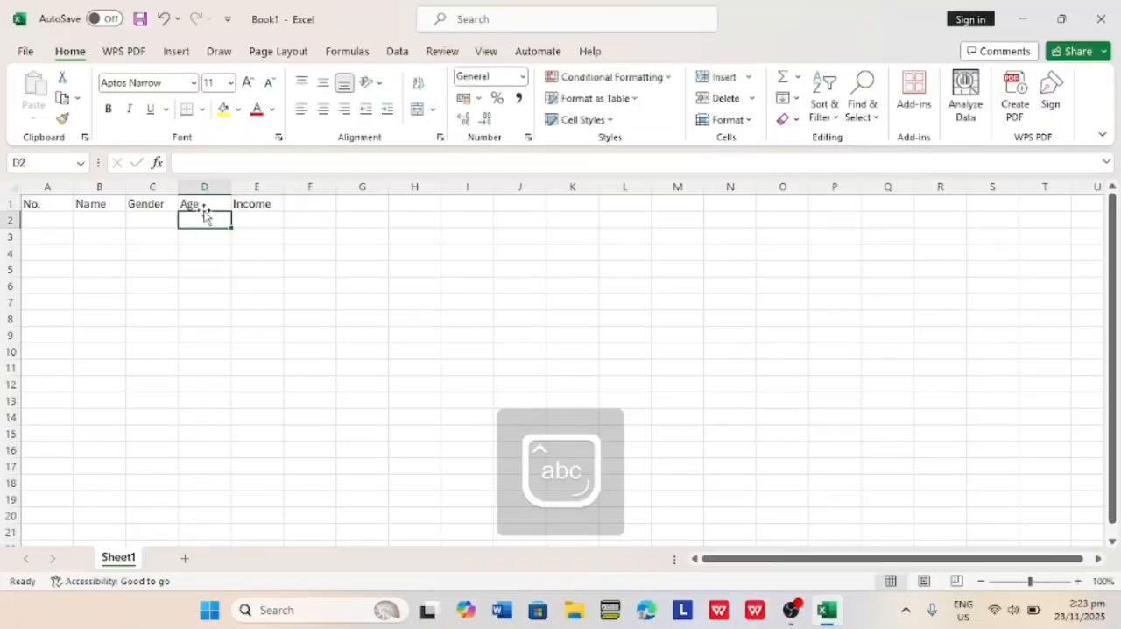
Number the rows 1 to 10 under the No. header in A2:A11.
type("1")
key("Return")
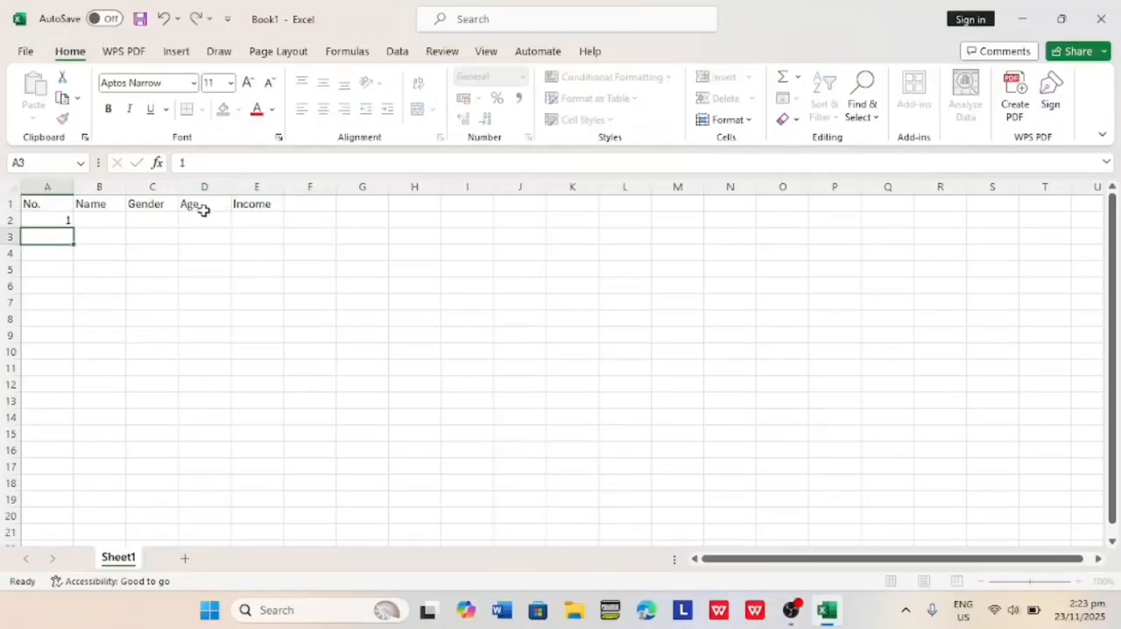
type("2")
key("Return")
type("3")
key("Return")
type("4")
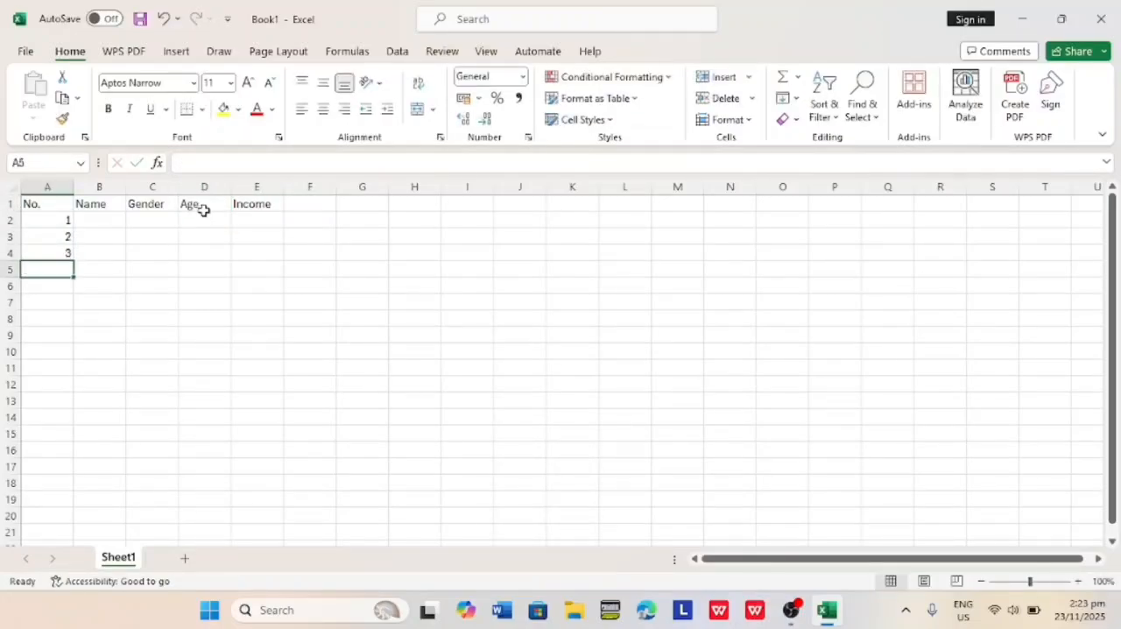
key("Return")
type("5")
key("Return")
type("6")
key("Return")
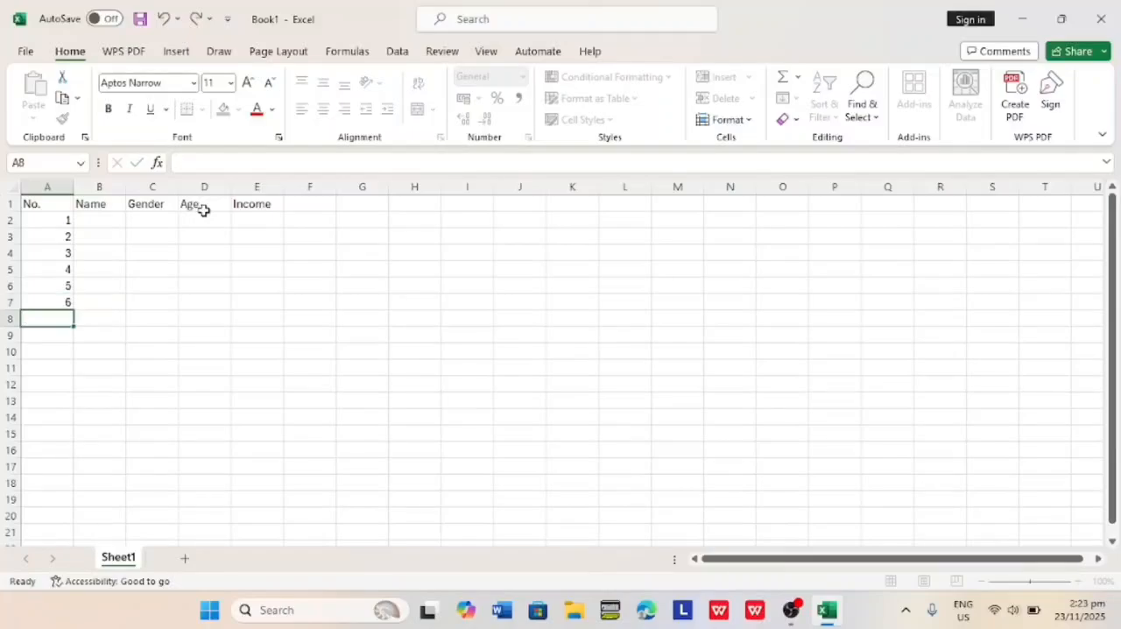
type("7")
key("Return")
type("8")
key("Return")
type("9")
key("Return")
type("1")
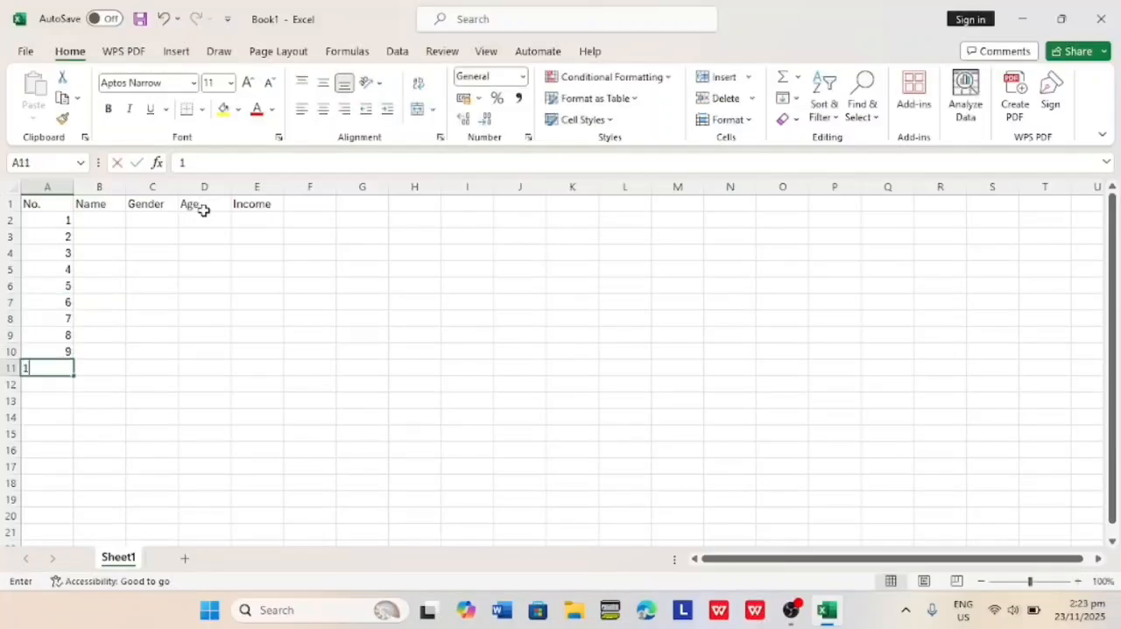
type("9")
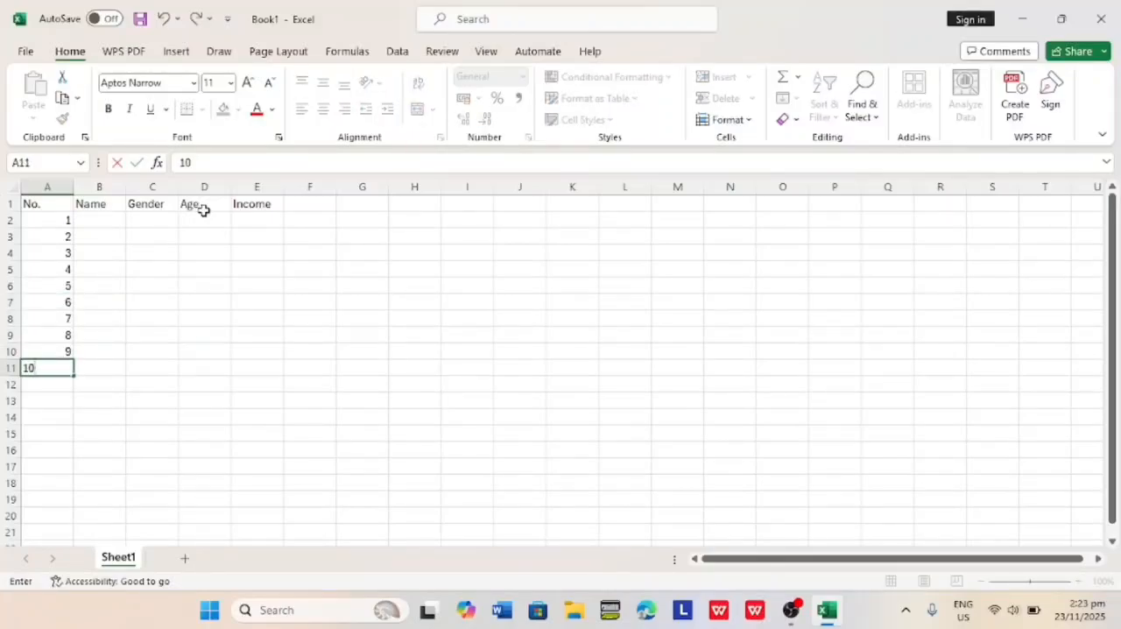
Enter the first person's name under the Name header in B2.
left_click(92, 221)
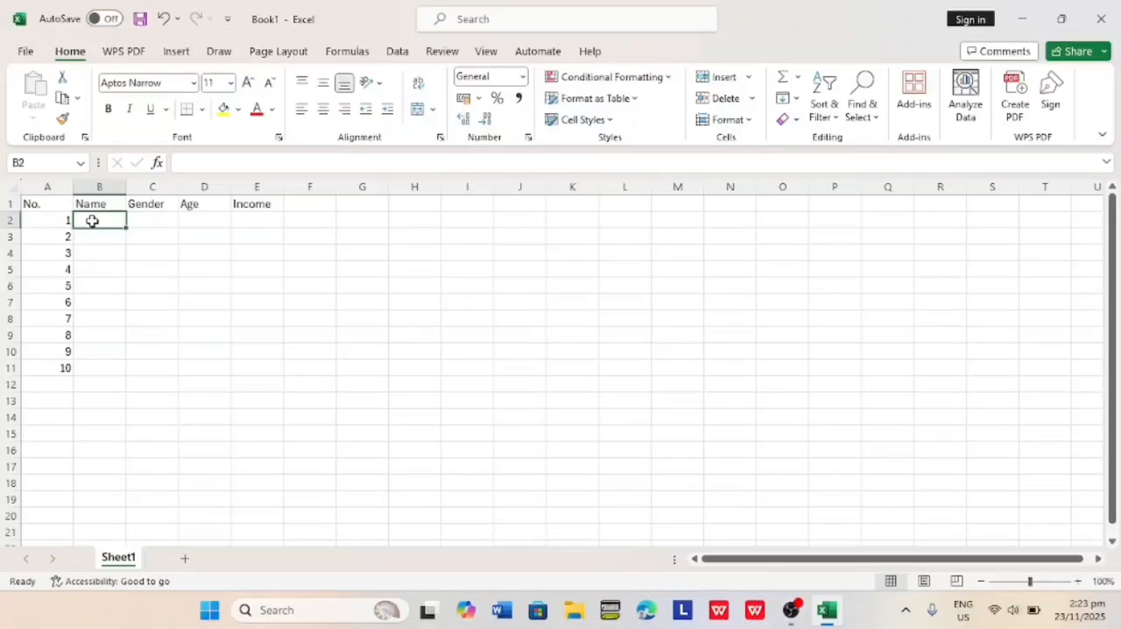
key("Caps_Lock")
type("J")
key("Caps_Lock")
type("ohn")
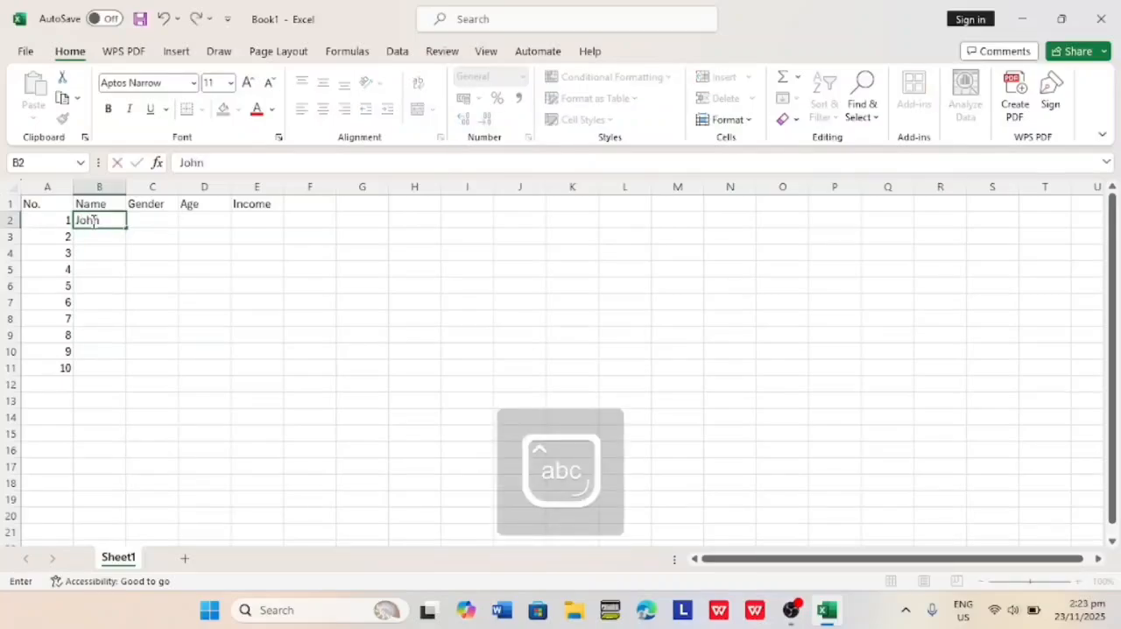
key("ctrl+Return")
key("Caps_Lock")
type("M")
key("Caps_Lock")
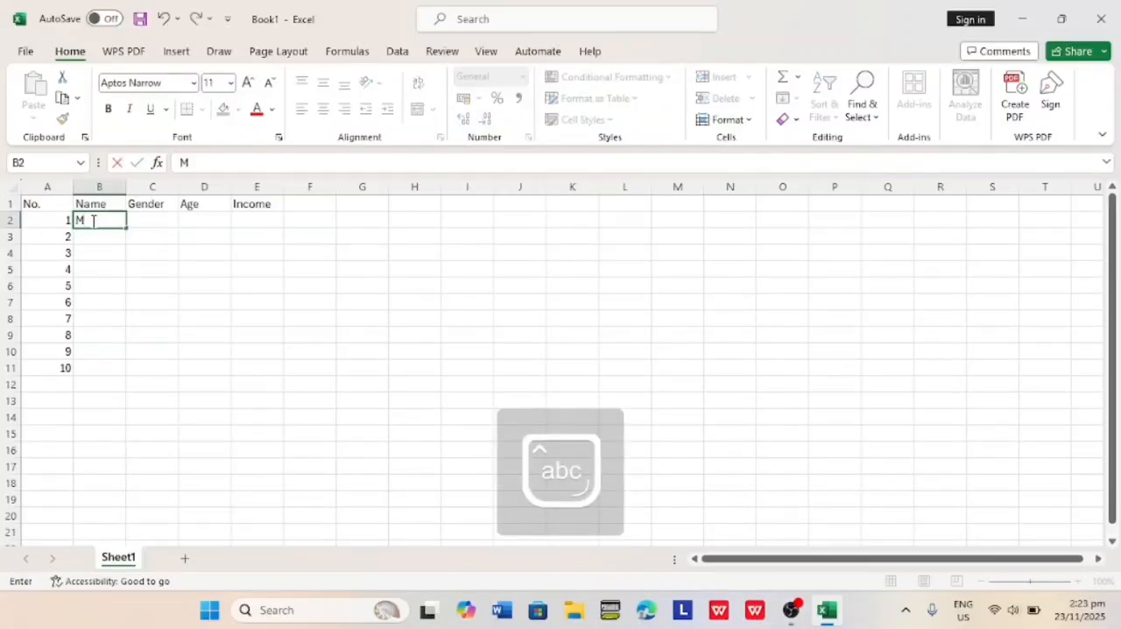
type("j")
key("BackSpace")
key("BackSpace")
key("Caps_Lock")
type("J")
key("Caps_Lock")
type("ohn")
key("ctrl+Return")
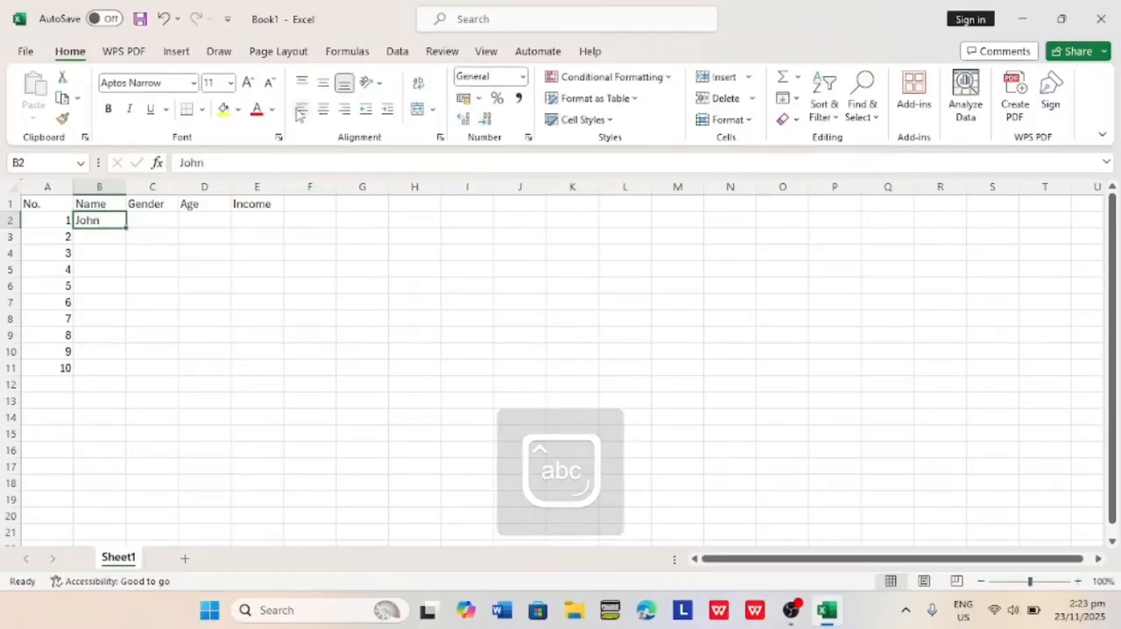
Enter the names of the second to fifth people in B3:B6.
key("Return")
type("Micky")
key("Return")
type("Stephen")
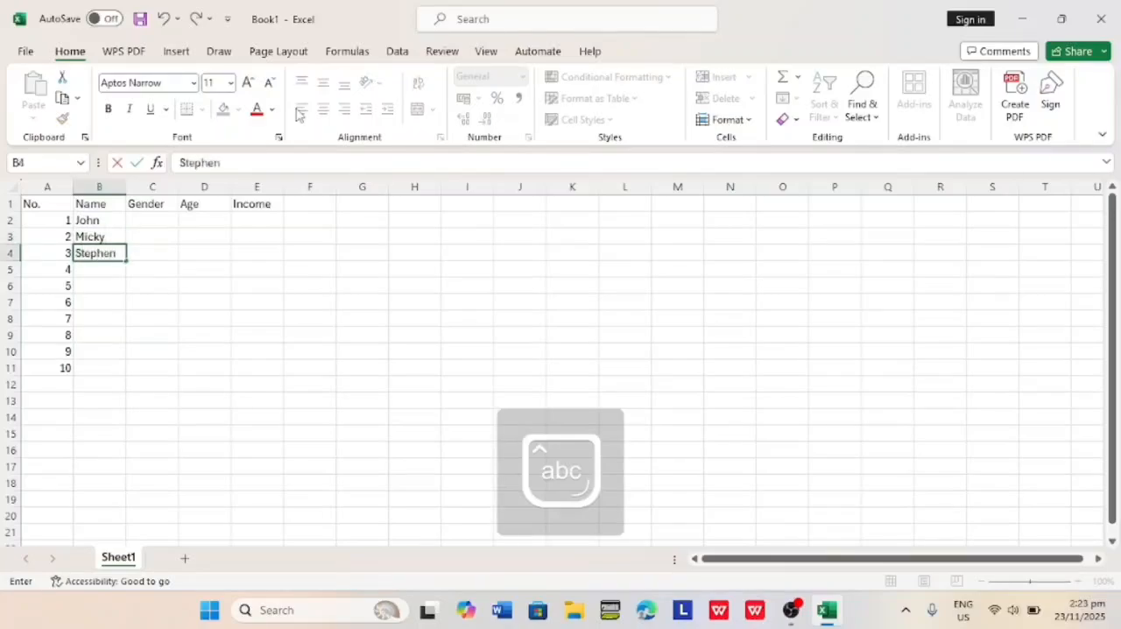
key("Return")
type("Paul")
key("Return")
type("James")
key("Return")
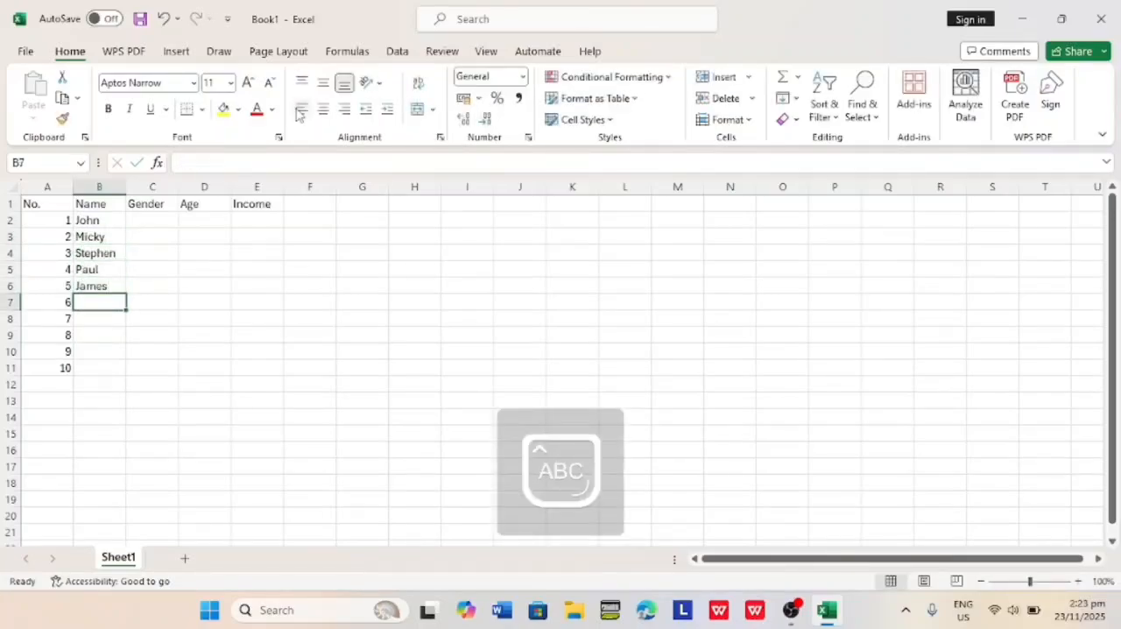
Enter the names of the remaining five people in B7:B11.
type("Nicky")
key("Return")
type("Xian")
key("Return")
type("Joggs")
key("Return")
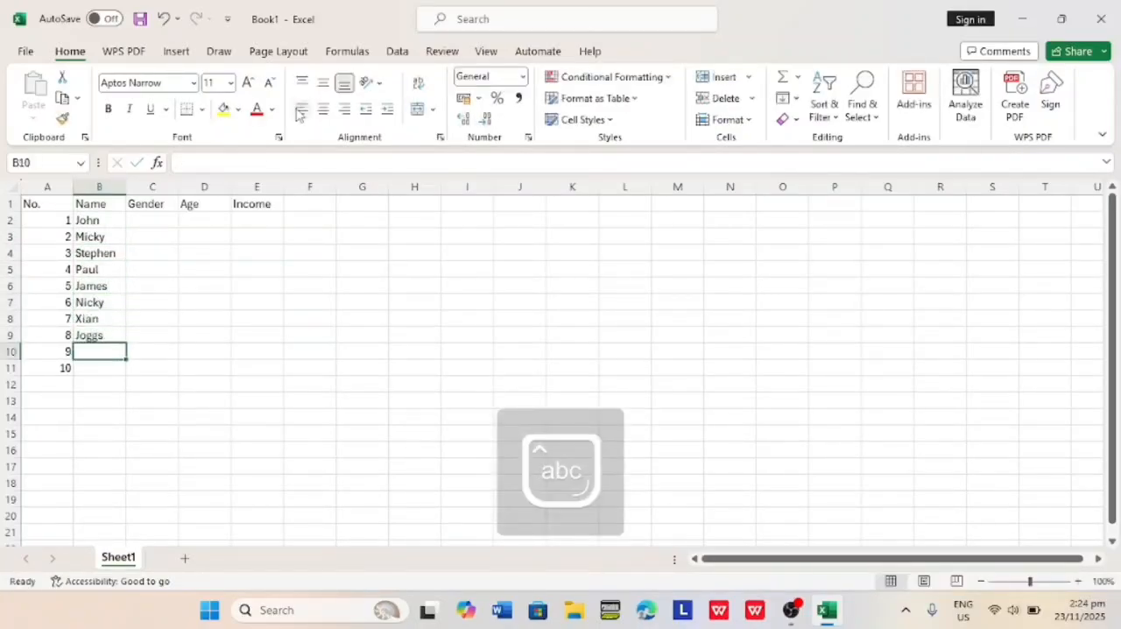
type("Ernie")
key("Return")
type("Dexy")
Enter the genders of the first three people in C2:C4 as Male, Female and Female.
left_click(138, 219)
type("M")
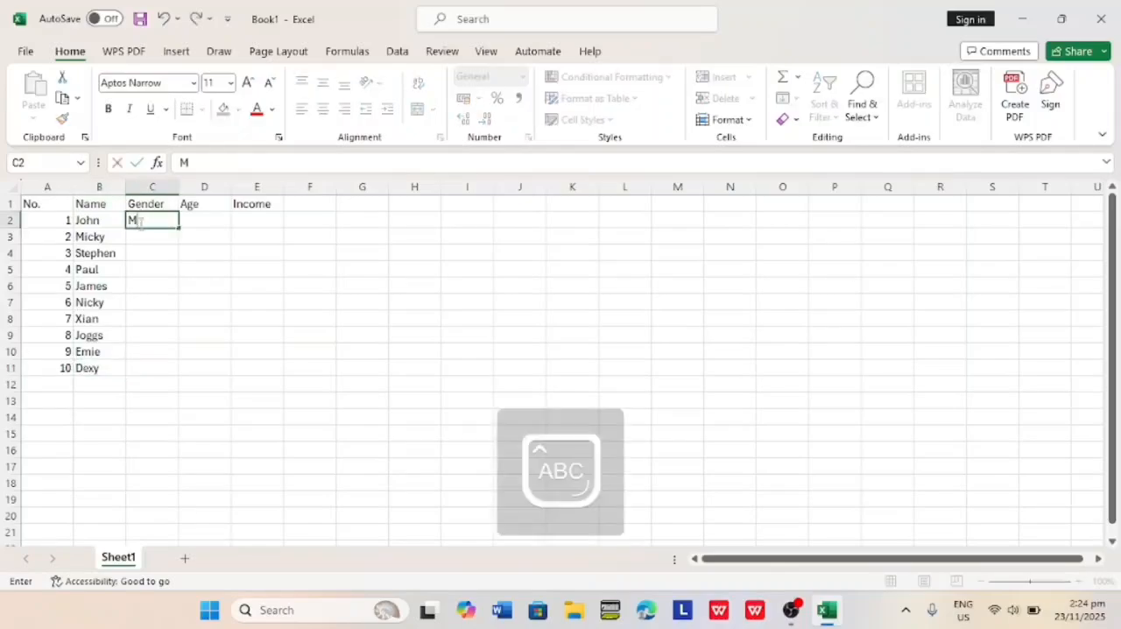
type("ale")
key("Return")
type("Female")
key("Return")
type("Female")
key("Return")
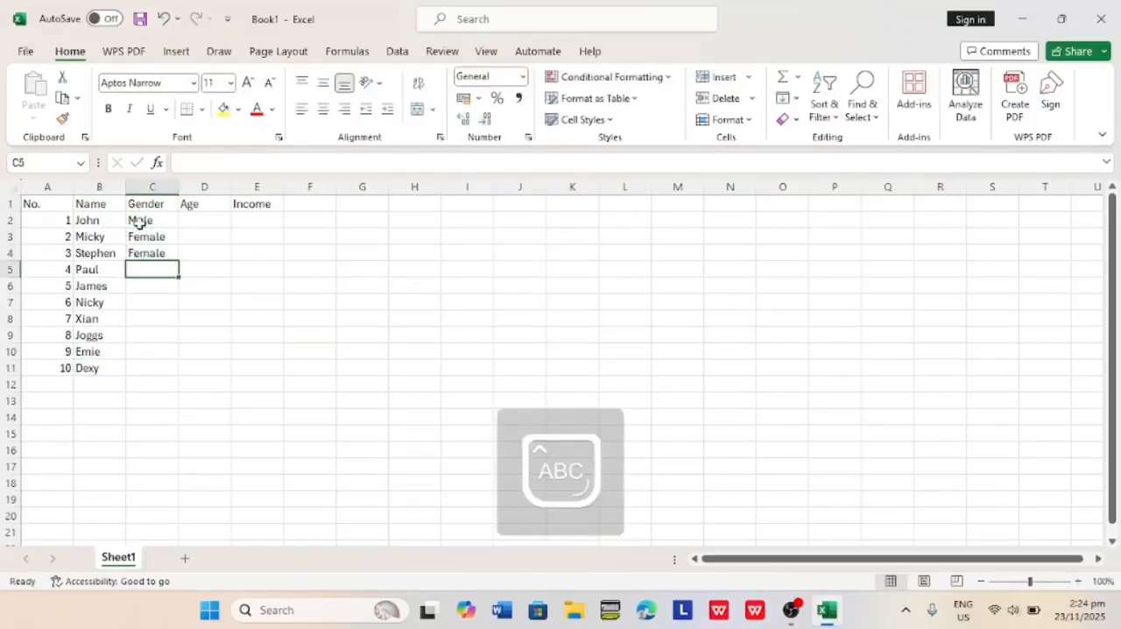
Enter Male as the gender in C5, C6 and C7.
type("Male")
key("Return")
key("Return")
type("Male")
key("Tab")
key("Left")
key("Up")
Change the gender in C7 to Female and enter Male in C8.
type("Male")
key("Return")
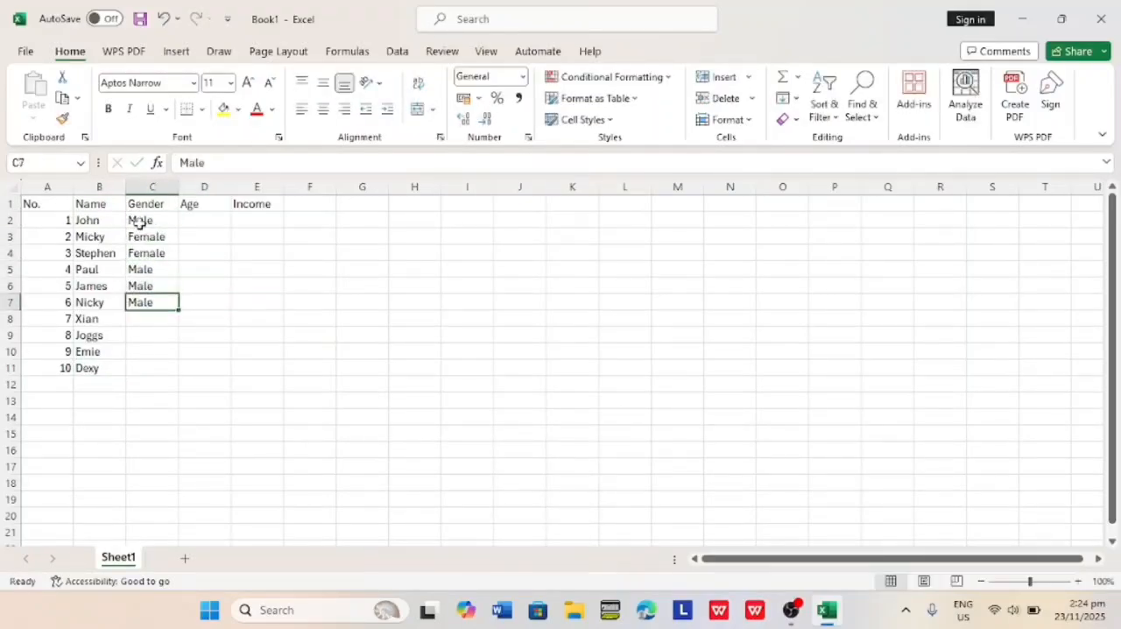
type("Female")
key("Return")
Finish the Gender column with Male in C9 and Female in C10 and C11.
type("Male")
key("Return")
key("Return")
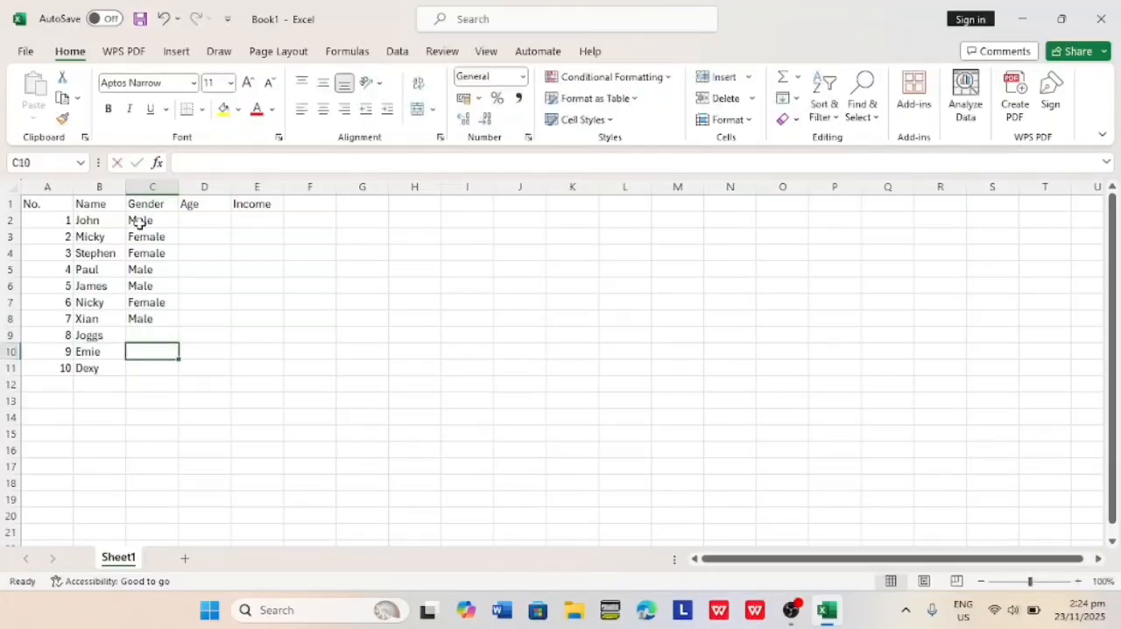
key("Up")
type("Male")
key("Return")
type("Female")
key("Return")
key("Return")
key("Up")
type("Female")
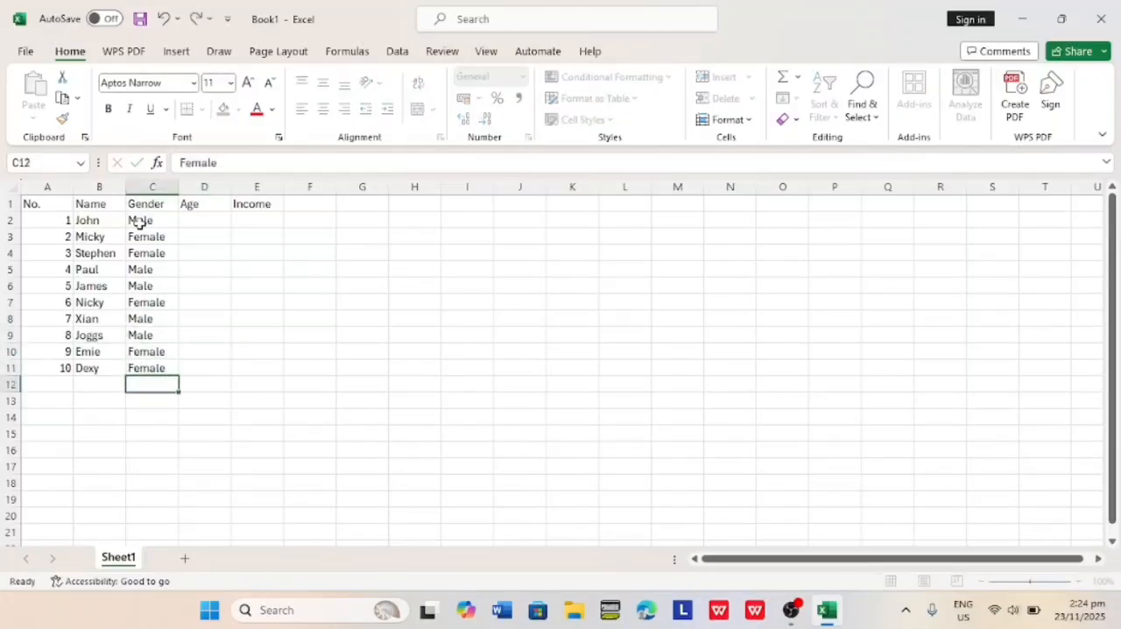
Fill the Age column in D2:D11 with 20, 20, 30, 23, 29, 27, 30, 22, 26 and 26.
left_click(203, 218)
type("20 20 30 ")
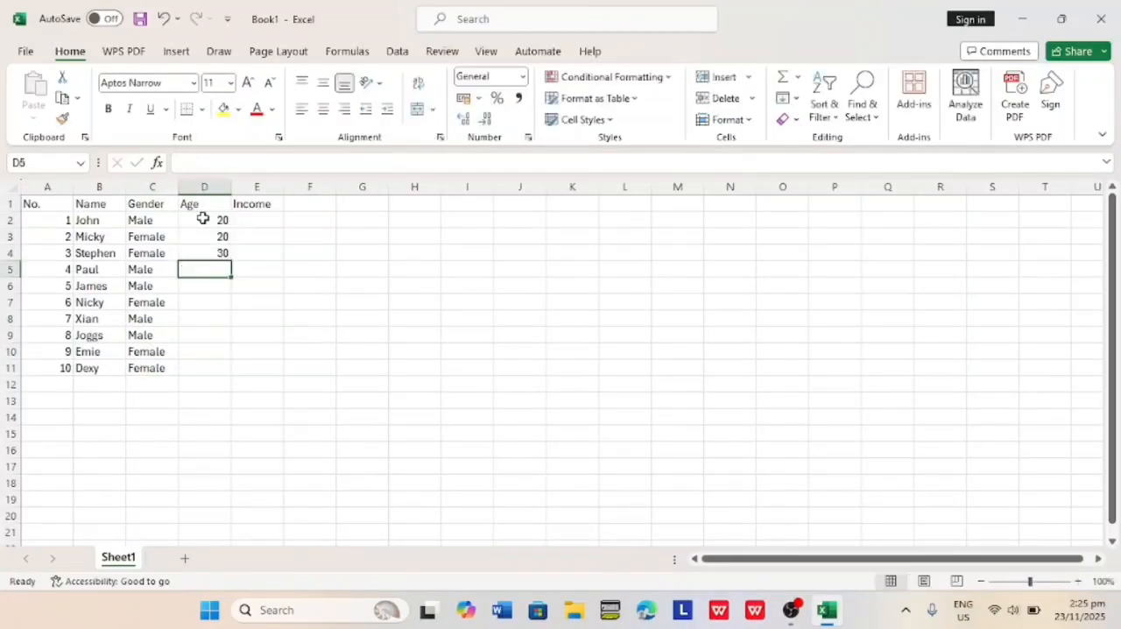
type("23 29 27 30 22 26 ")
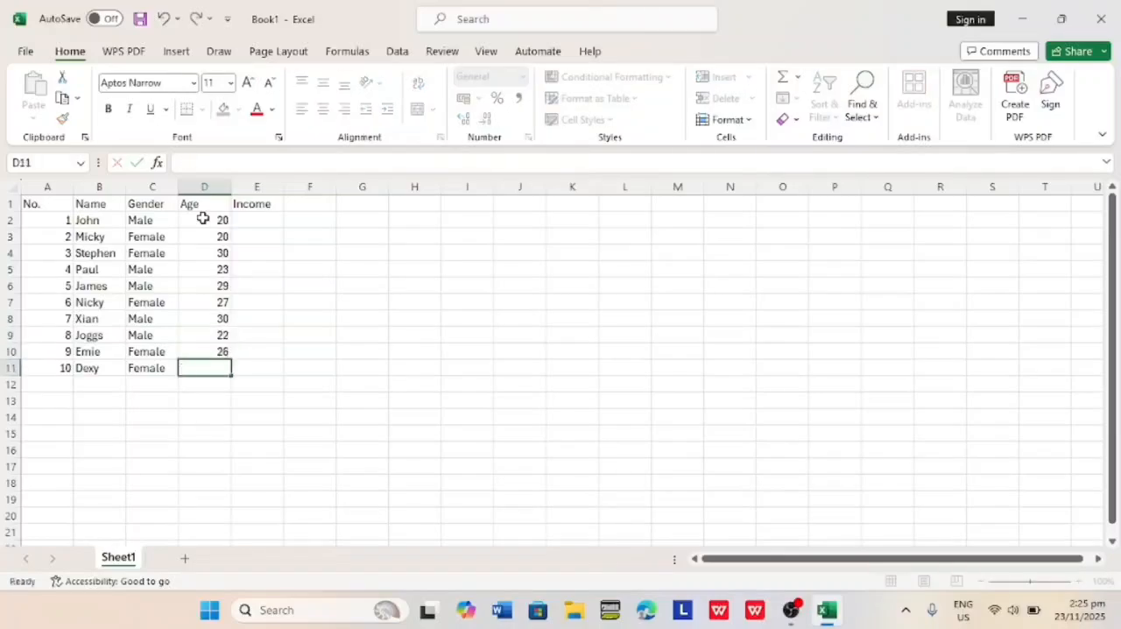
type("26")
Fill the Income column in E2:E11 with 3000, 100, 900, 3800, 9000, 3000, 100, 9000, 1000 and 100.
left_click(258, 220)
type("3000 100 900 ")
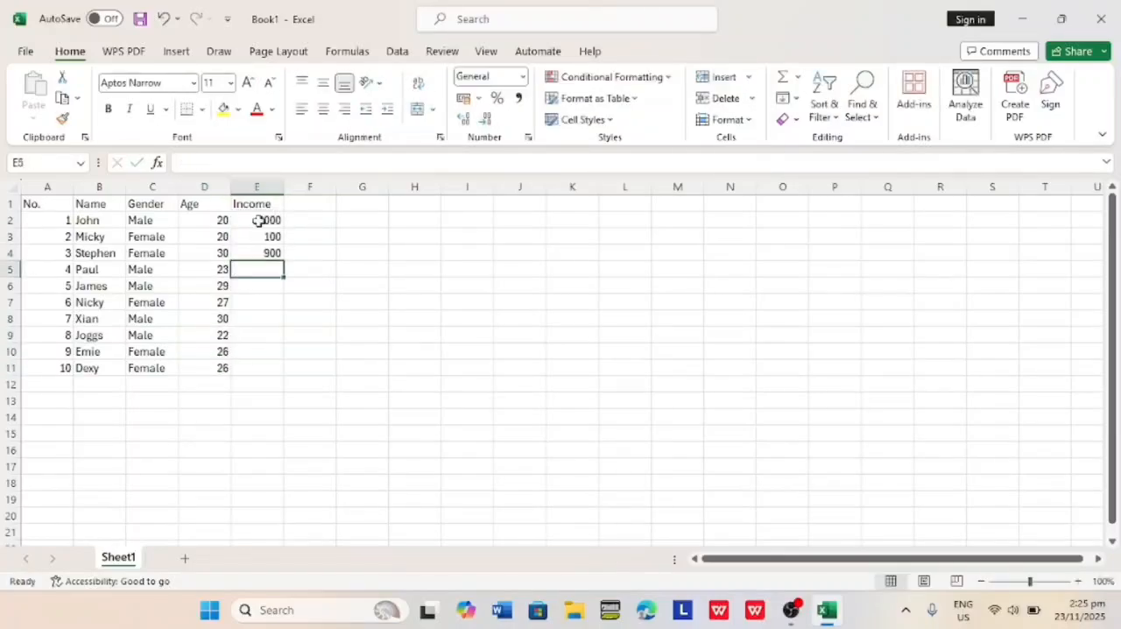
type("3800 9000 3000 100 ")
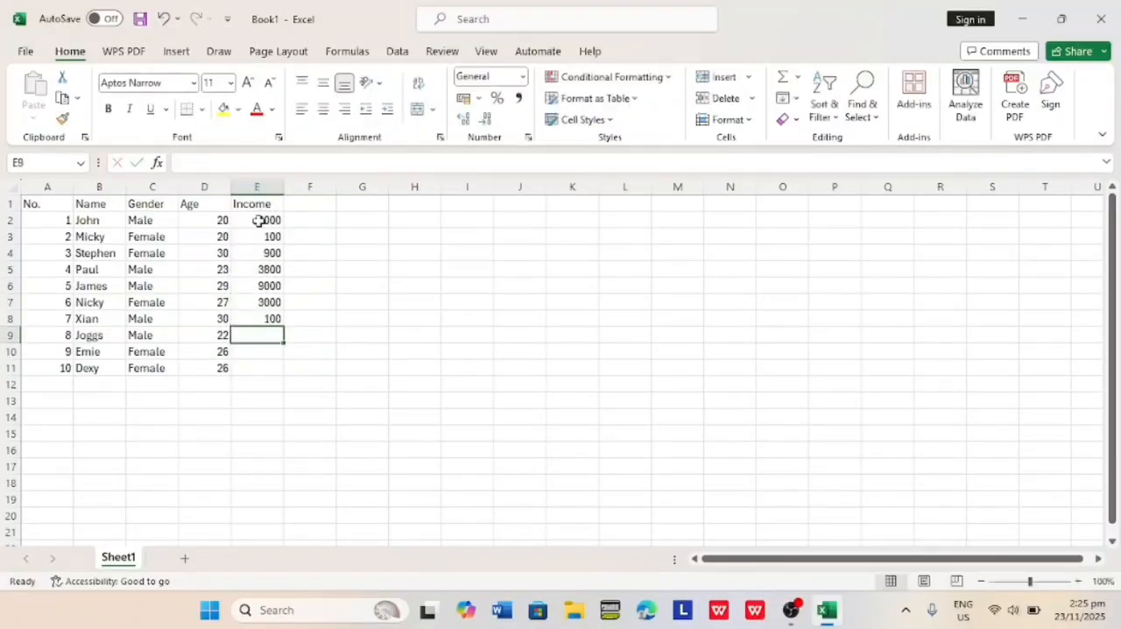
type("9000 1000 N")
key("BackSpace")
type("100")
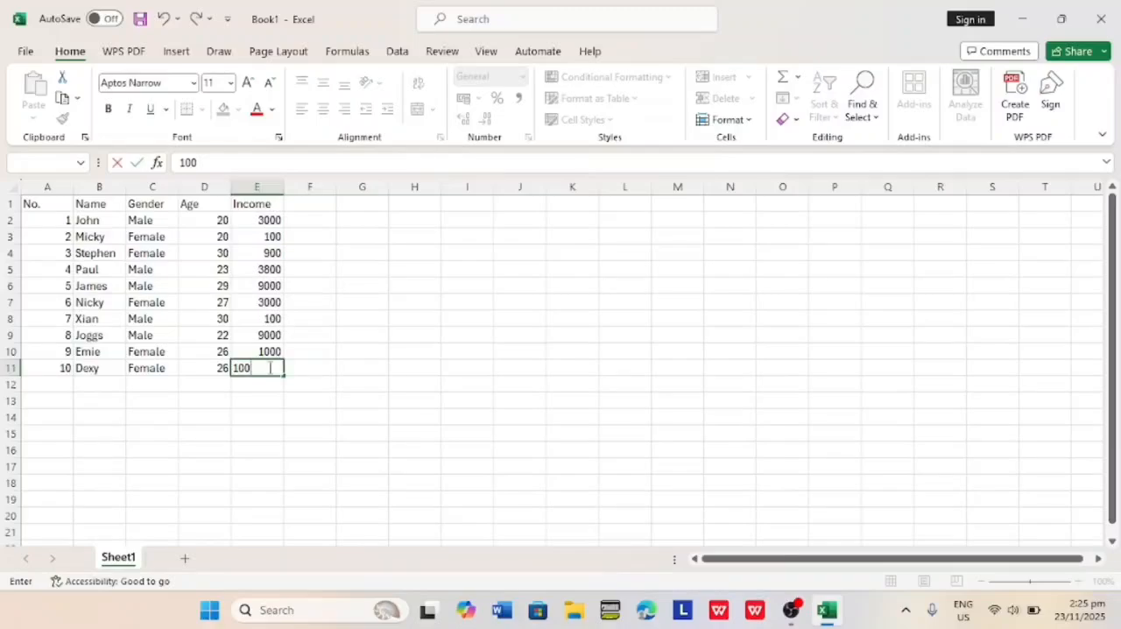
Centre the contents of the table A1:E11 and fill its header row A1:E1 with yellow.
left_click_drag(29, 205, 267, 368)
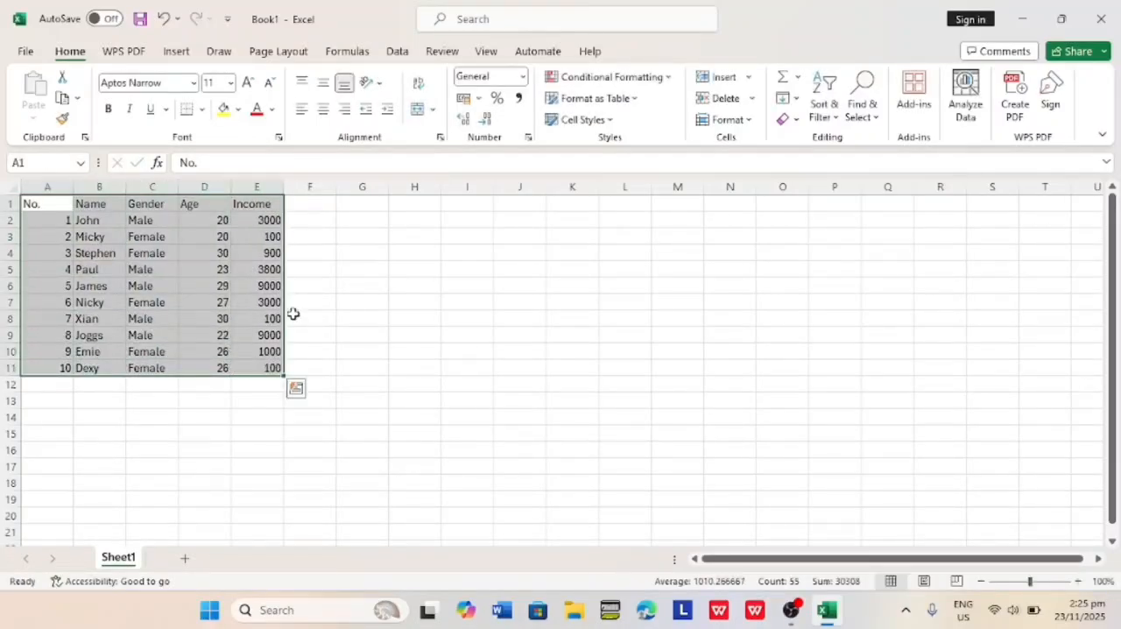
left_click(322, 108)
left_click(271, 202)
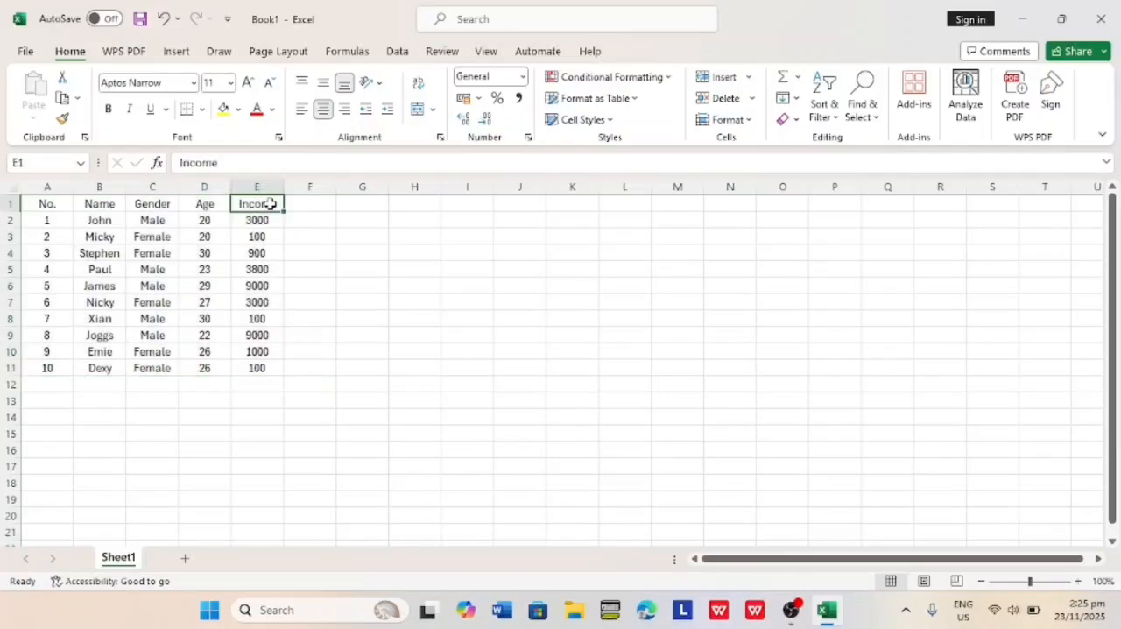
left_click_drag(275, 203, 52, 204)
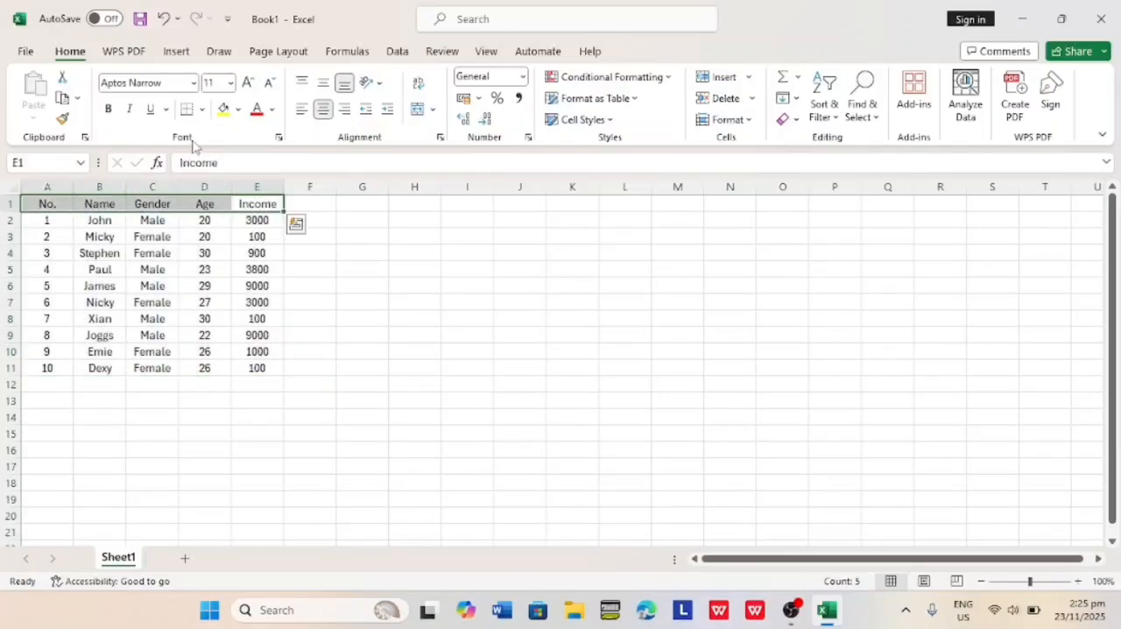
left_click(223, 110)
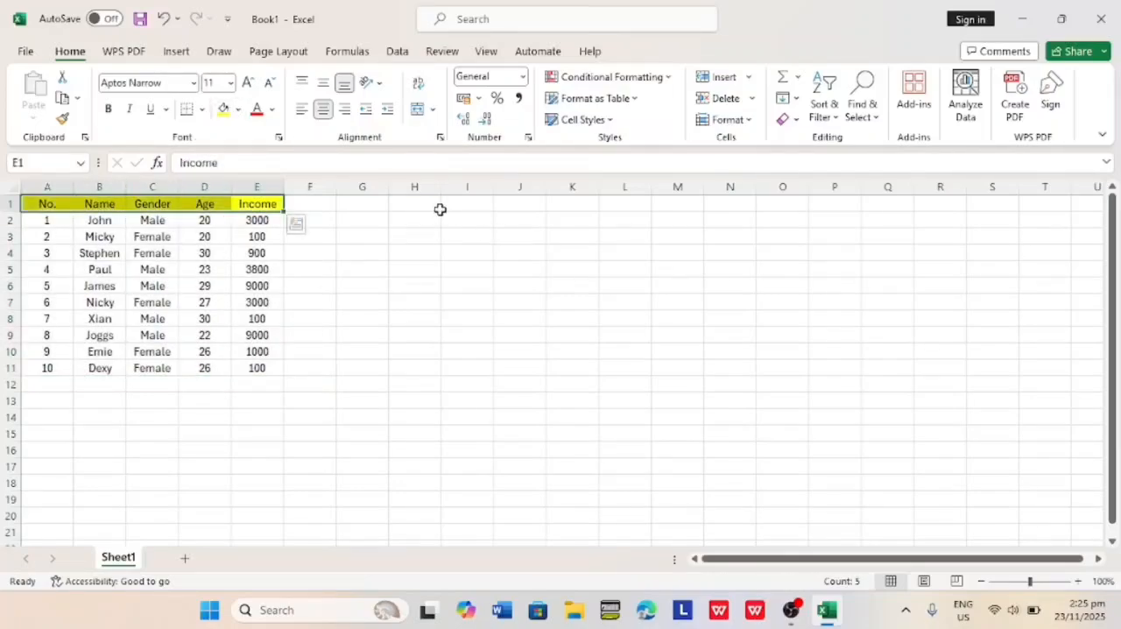
Enter the heading Data Analysis in cell I1.
left_click(439, 203)
left_click(465, 206)
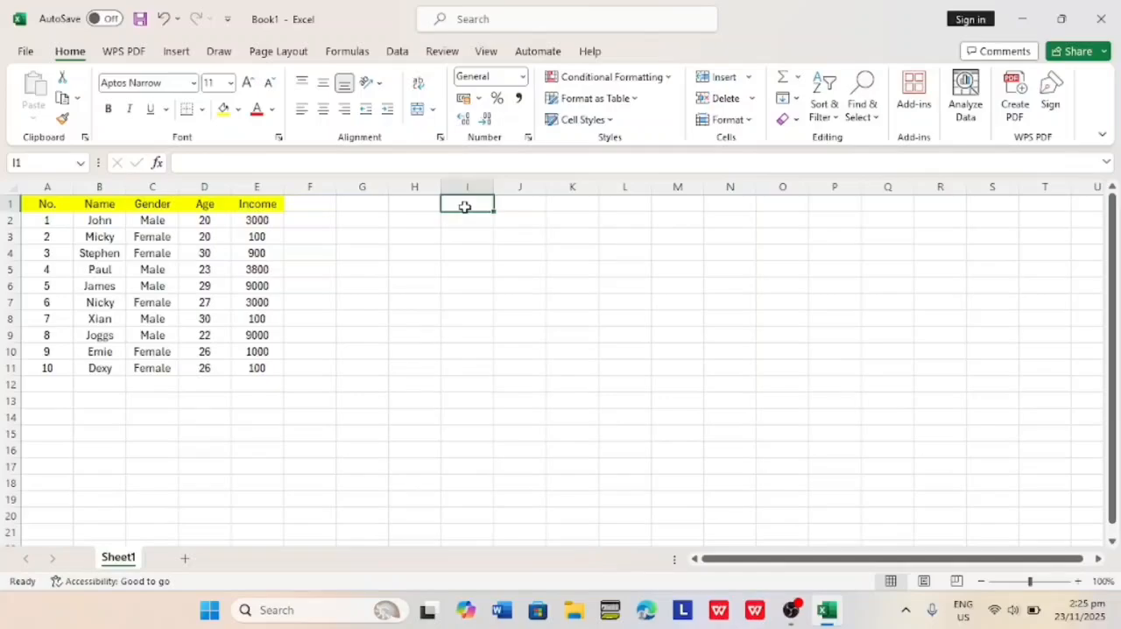
type("D")
key("Caps_Lock")
type("ata")
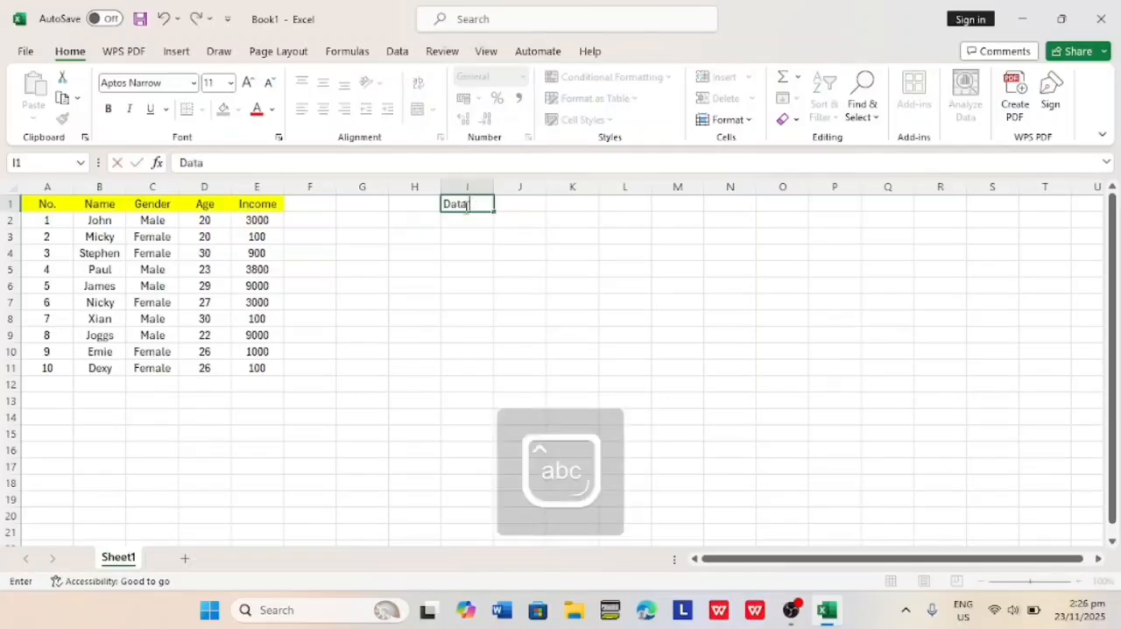
key("Caps_Lock")
type("A")
key("Caps_Lock")
type("nalysis")
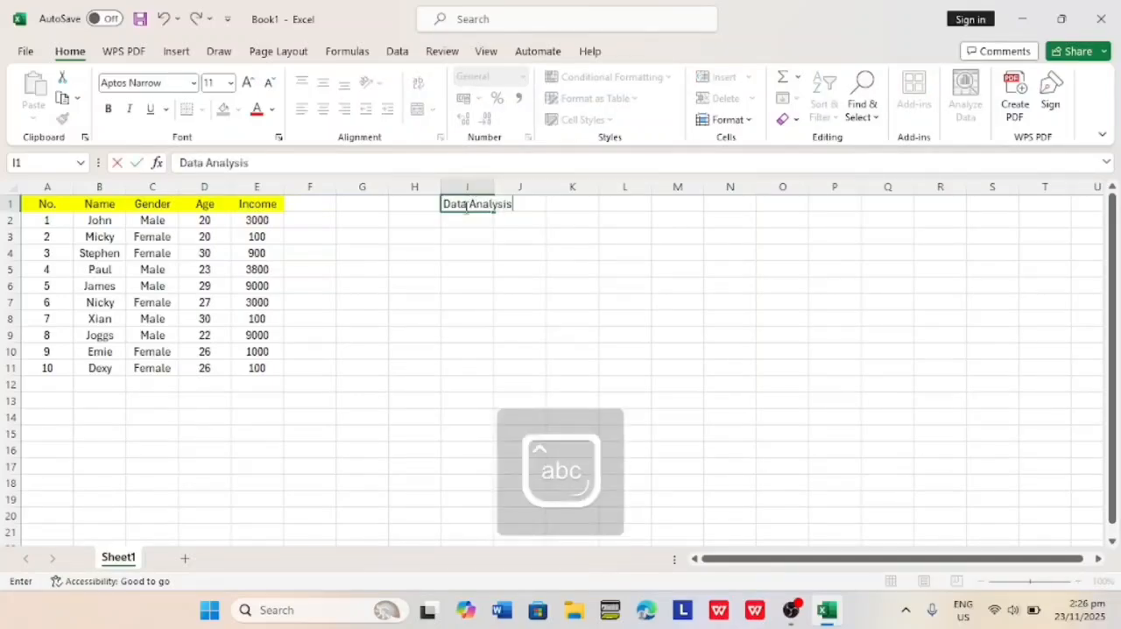
double_click(526, 205)
Fill H1:J1 around the Data Analysis heading with yellow and centre its text.
left_click(431, 206)
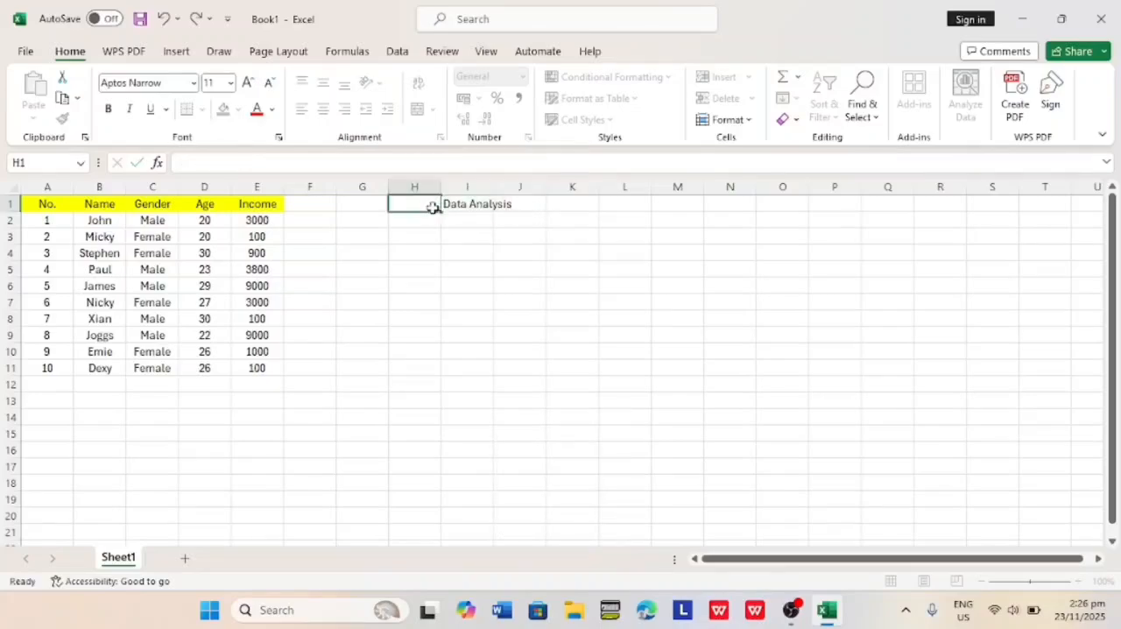
left_click_drag(433, 207, 517, 206)
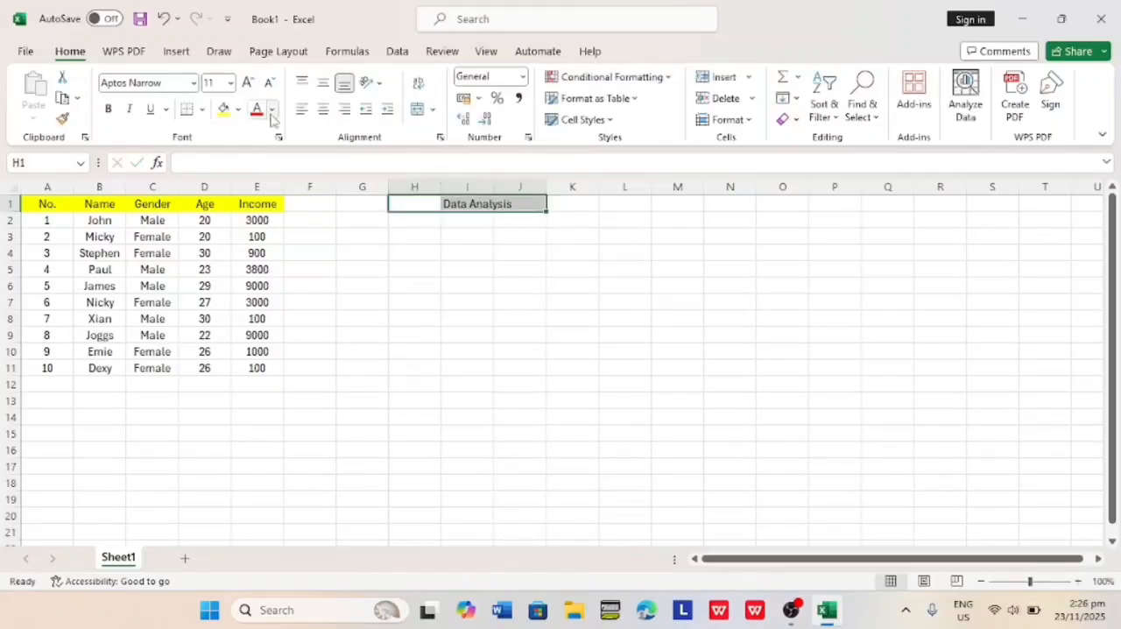
left_click(225, 112)
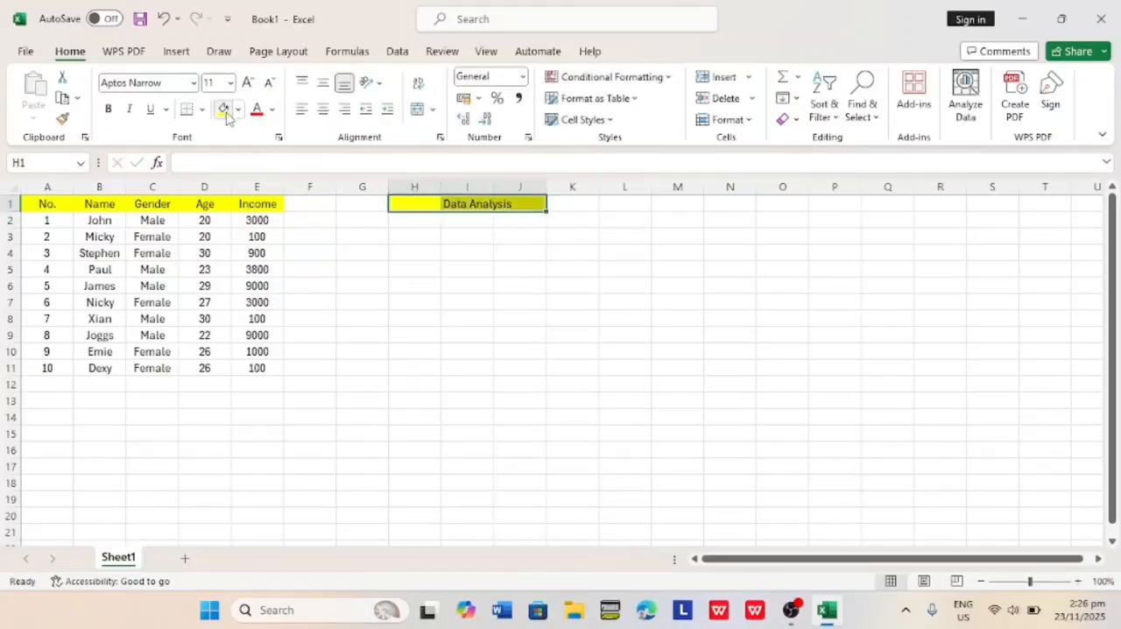
left_click(323, 108)
left_click(418, 225)
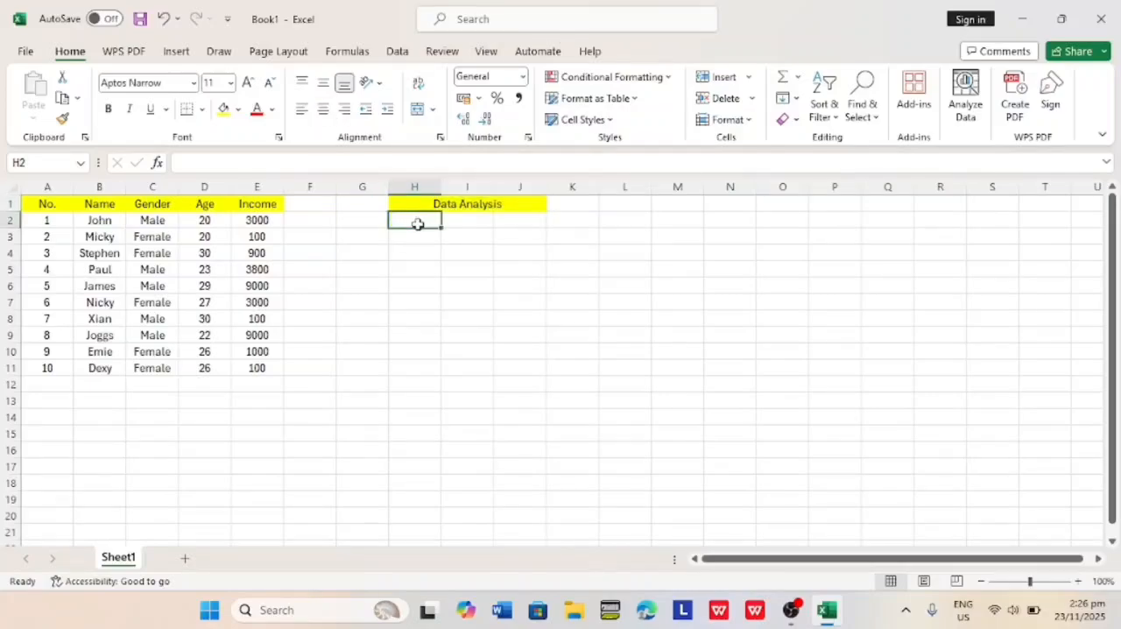
Enter the labels Some of Income in H2 and Income Average in H3.
type("Some")
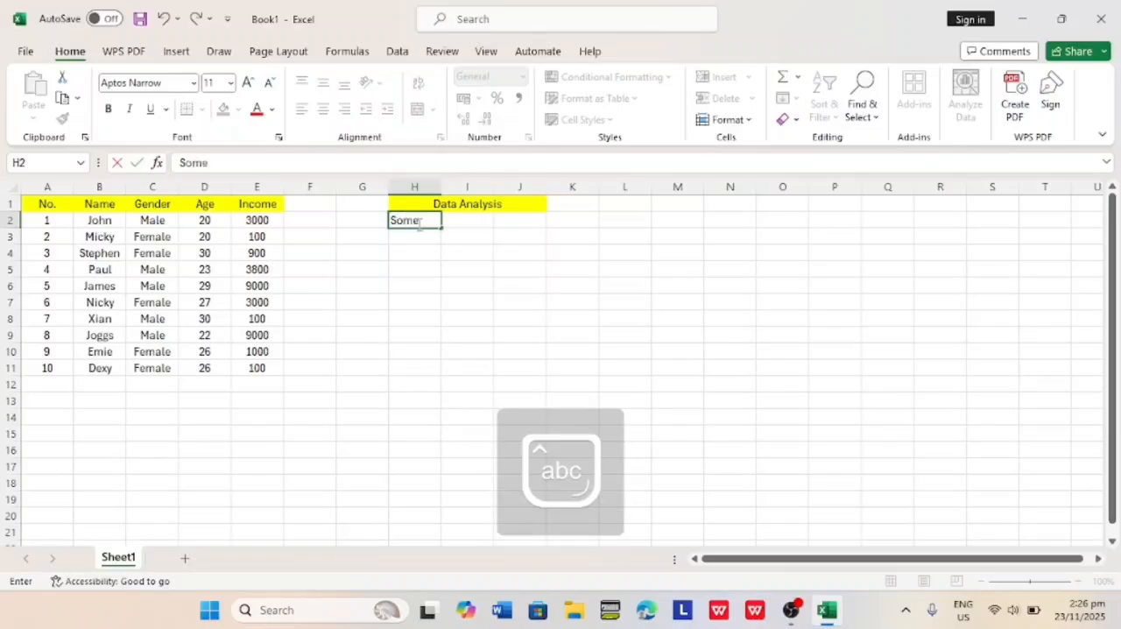
type(" of Income")
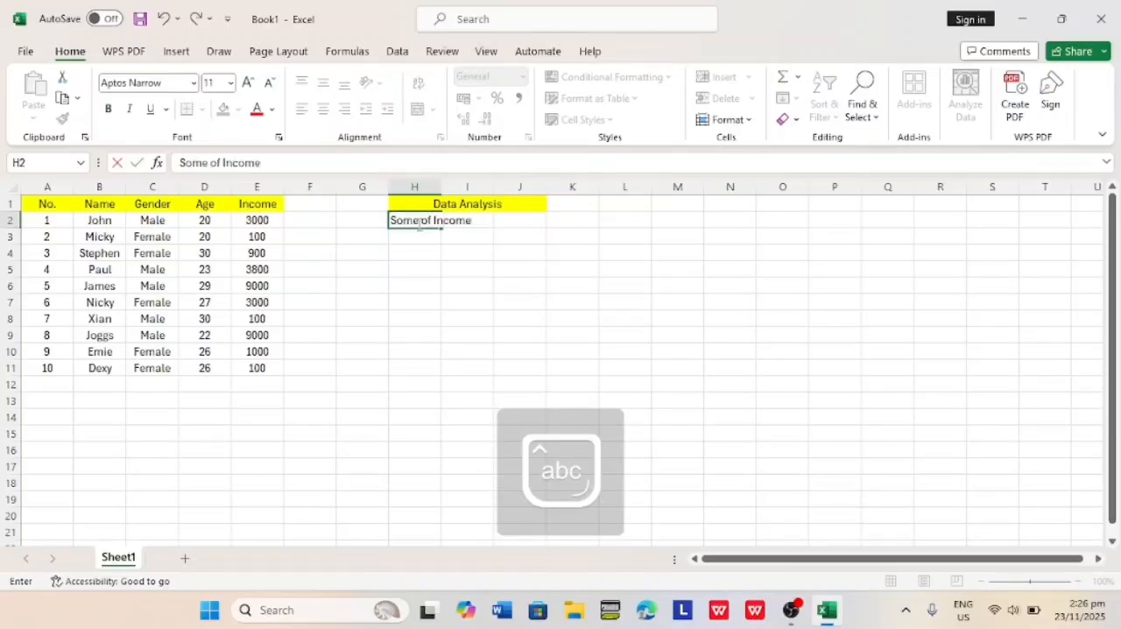
key("Return")
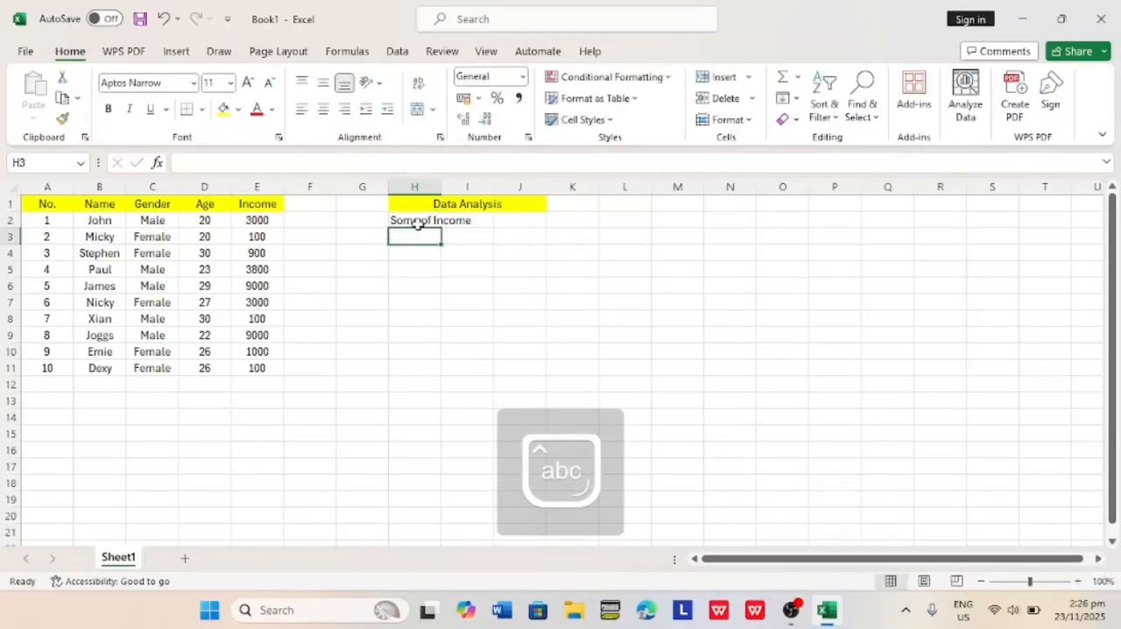
type("In")
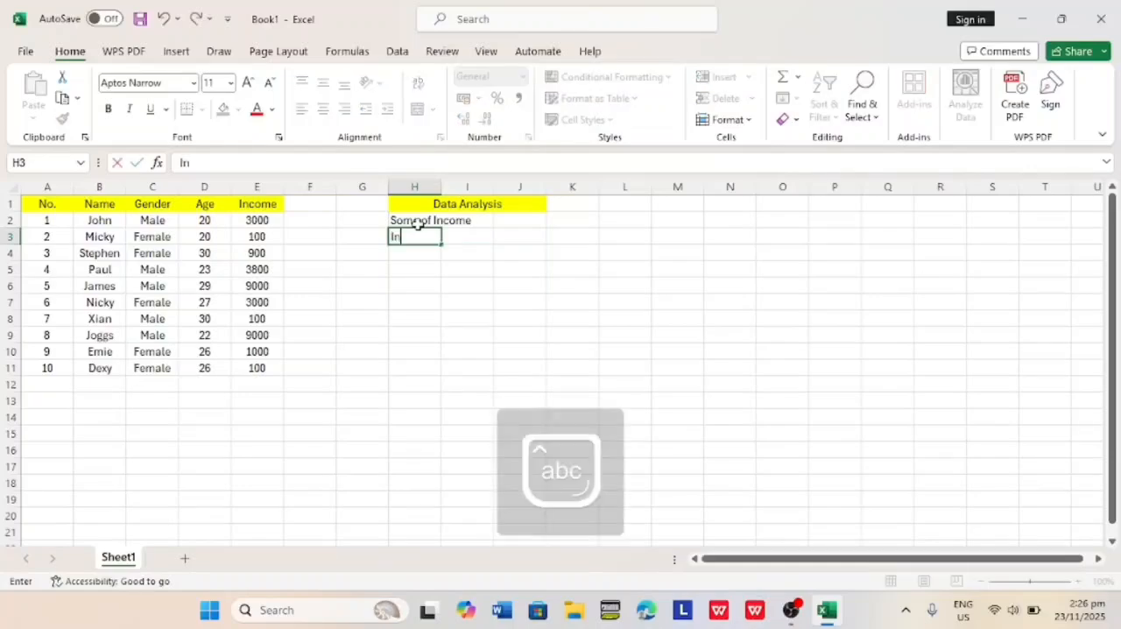
type("come")
key("Caps_Lock")
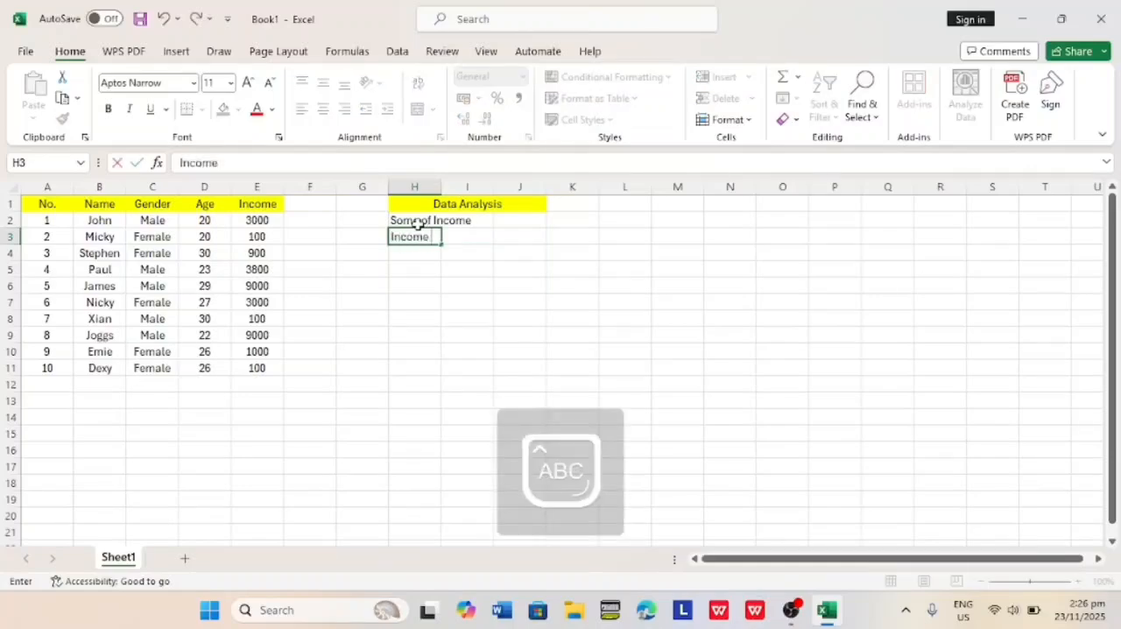
type("A")
key("Caps_Lock")
type("verage")
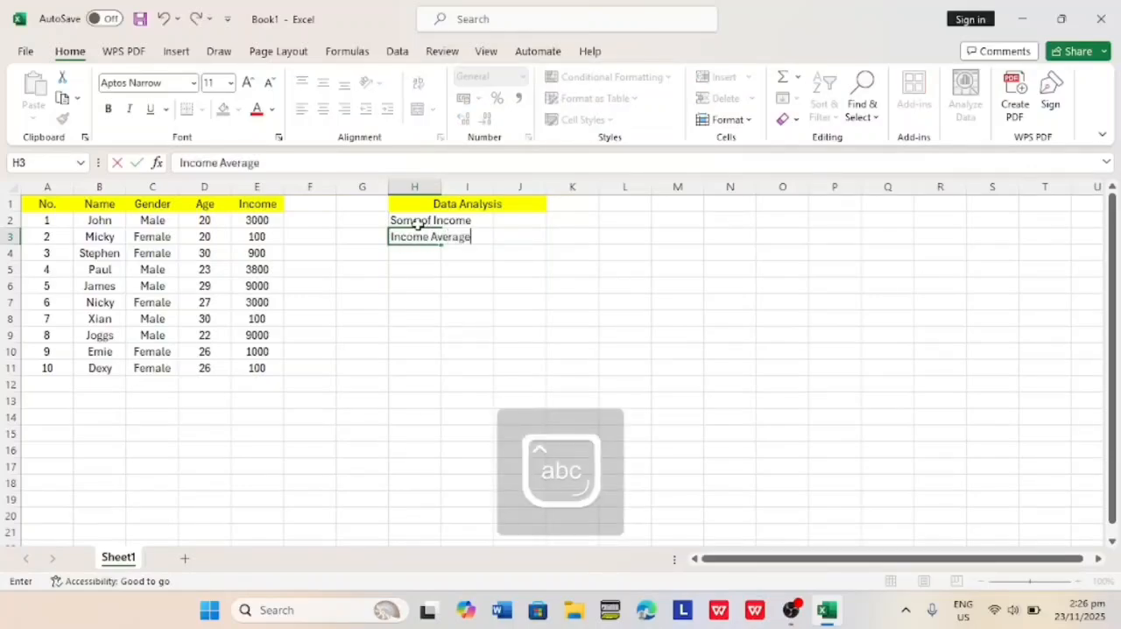
key("Return")
Enter the labels Min Age in H4 and Max Age in H5.
key("Caps_Lock")
type("M")
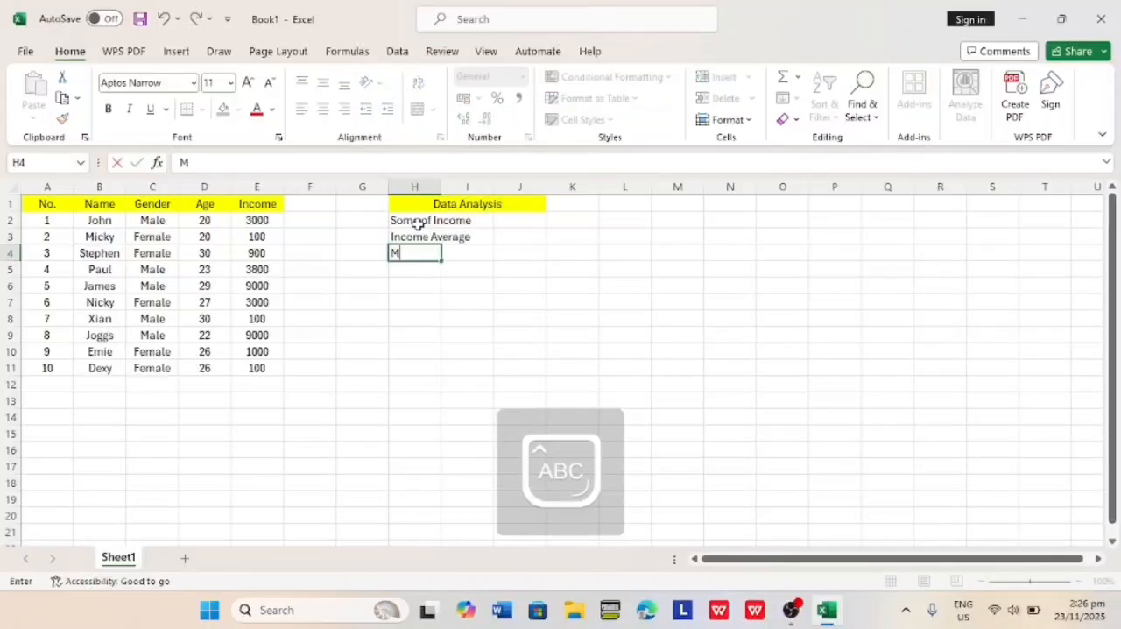
key("Caps_Lock")
type("in")
key("Caps_Lock")
type("A")
key("Caps_Lock")
type("ge")
key("Return")
type("Max")
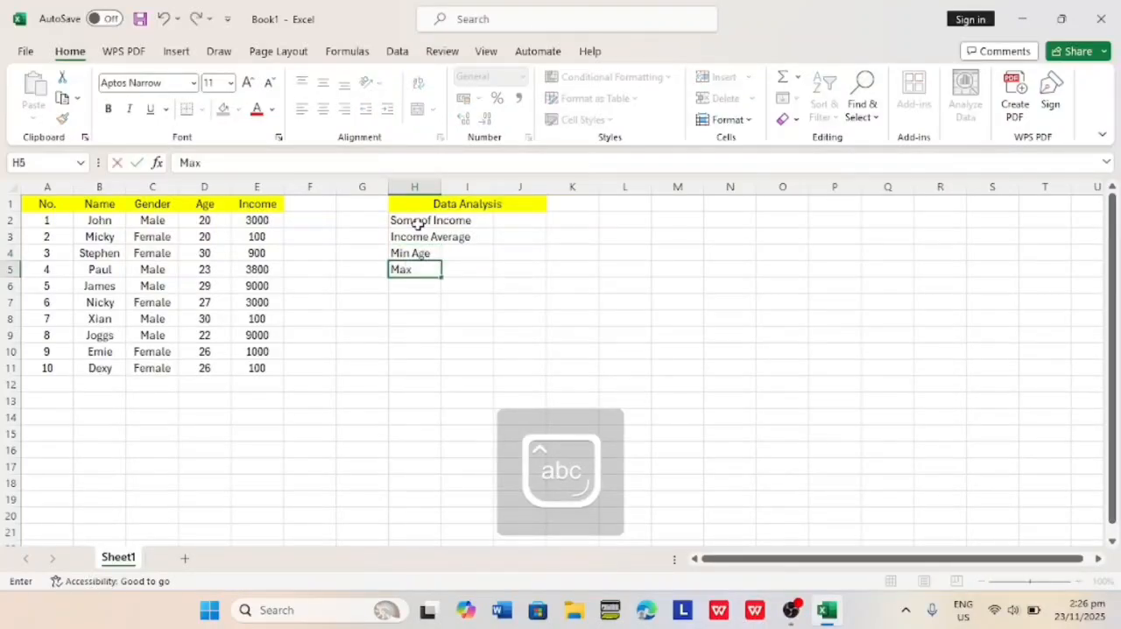
key("Caps_Lock")
type("A")
key("Caps_Lock")
type("ge")
key("Return")
Enter the label Count Male in cell H6 below the age labels.
key("Caps_Lock")
type("C")
key("Caps_Lock")
type("ount")
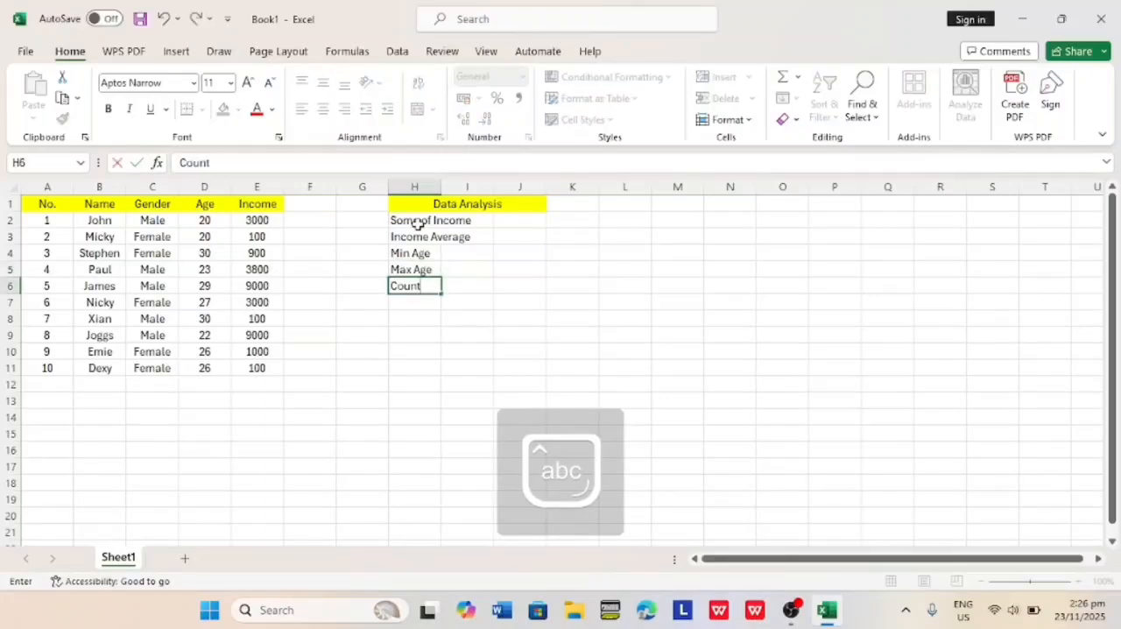
key("Caps_Lock")
type("M")
key("Caps_Lock")
type("ake")
key("BackSpace")
key("BackSpace")
key("Return")
Enter the label Count Female in cell H7 to complete the list of analysis labels.
key("Caps_Lock")
type("C")
key("Caps_Lock")
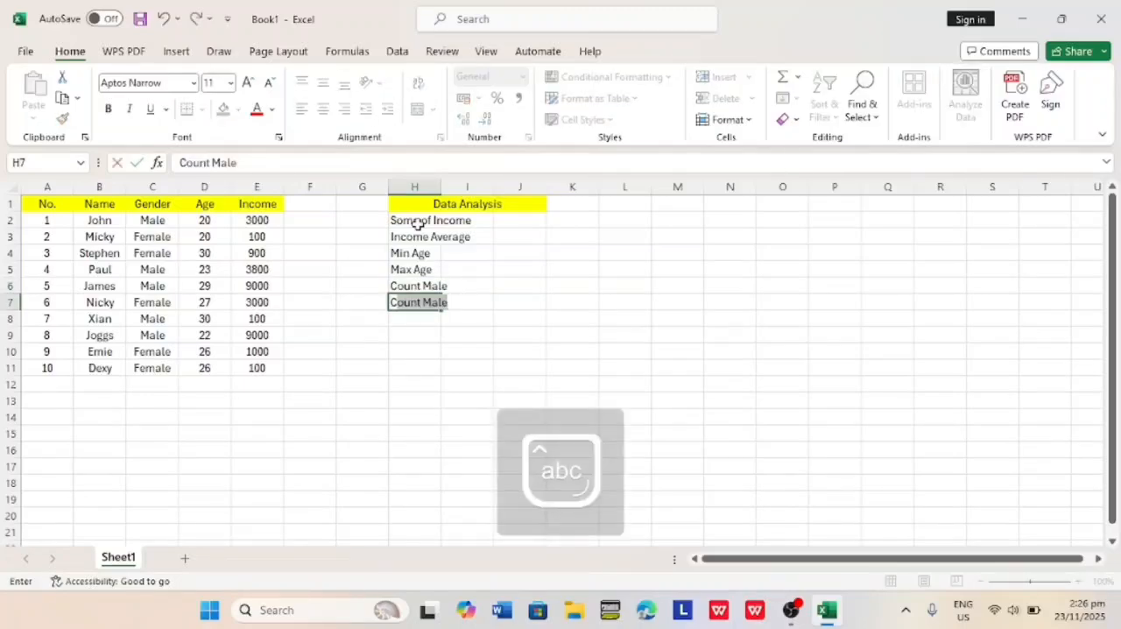
type("ount")
key("Caps_Lock")
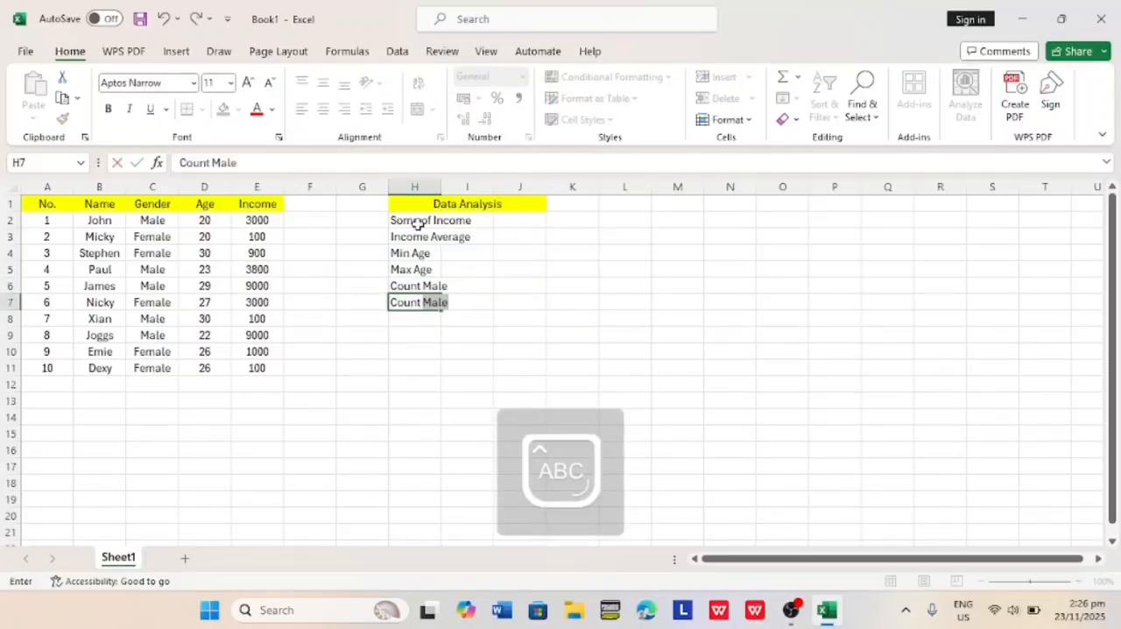
type("F")
key("Caps_Lock")
type("emale")
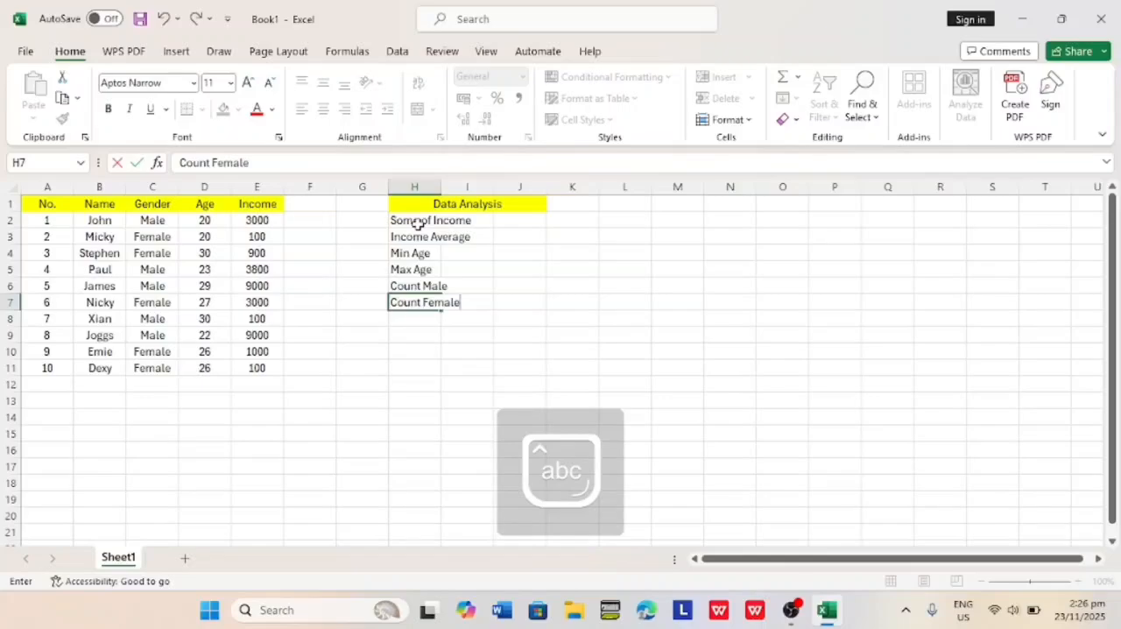
left_click(480, 220)
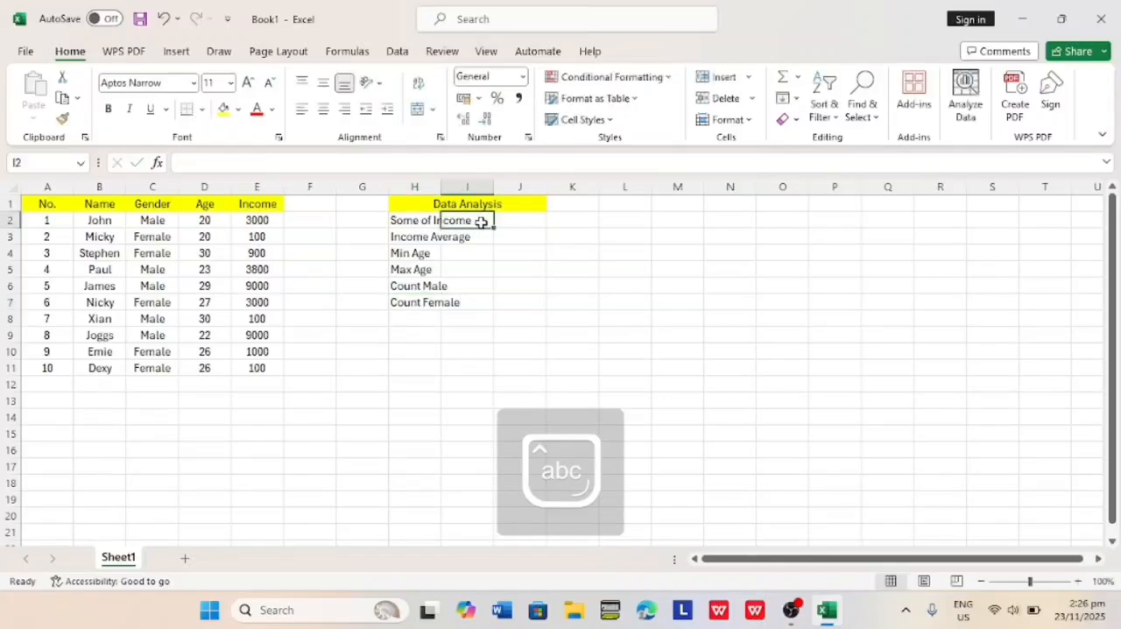
Fill the analysis labels in H2:H7 with light orange.
left_click(417, 220)
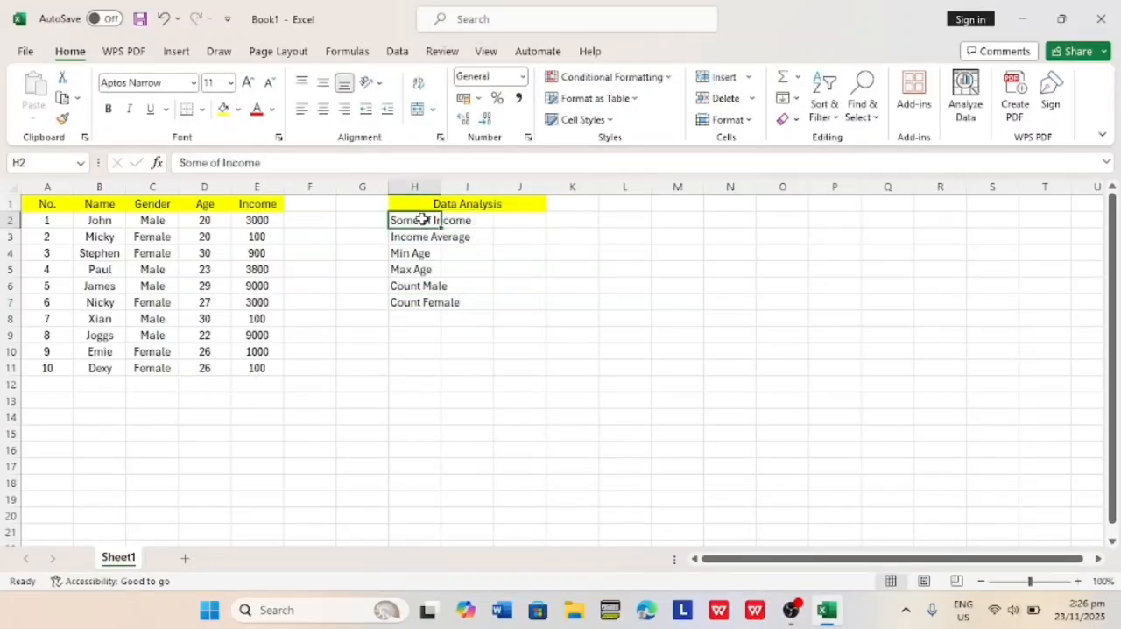
left_click_drag(423, 219, 424, 302)
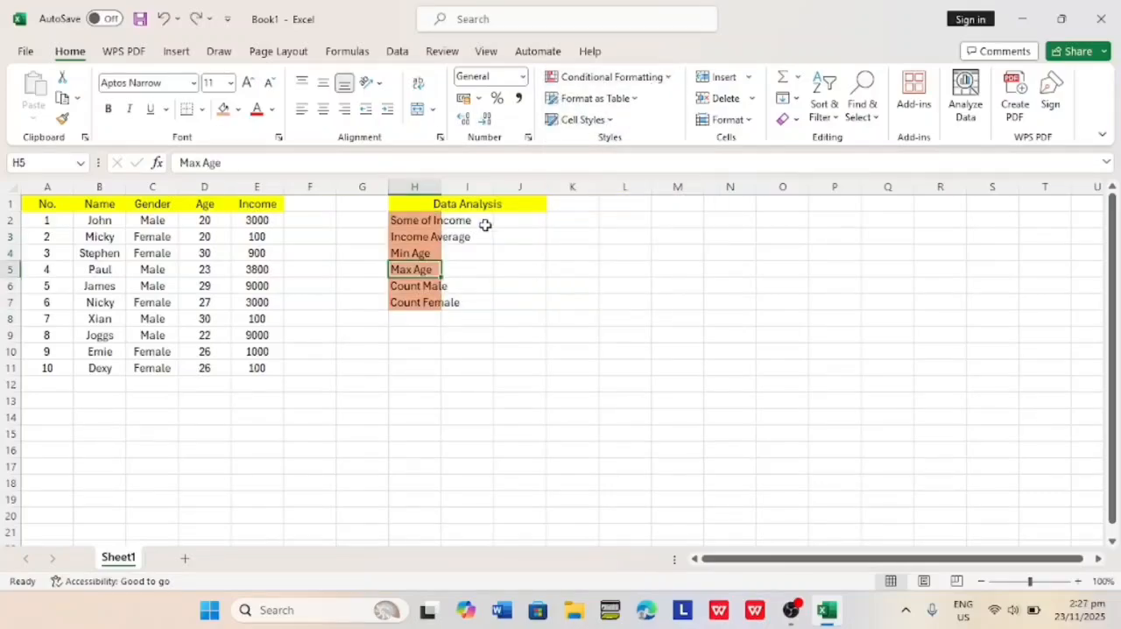
Total the incomes in cell I2 with the formula =SUM(E2:E11).
left_click(486, 221)
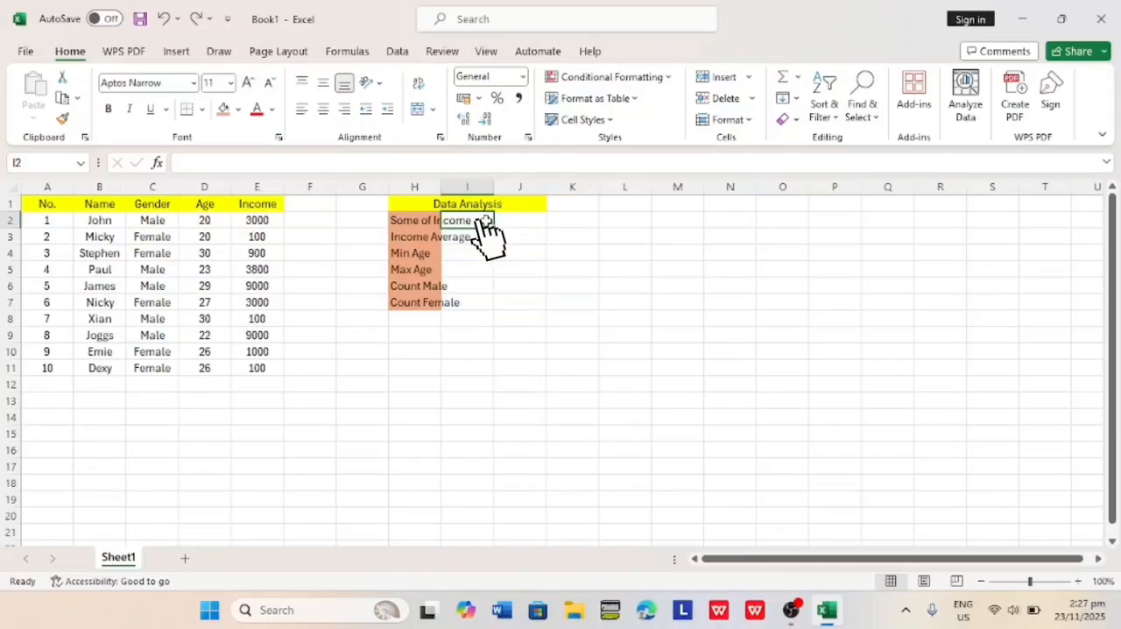
type("=")
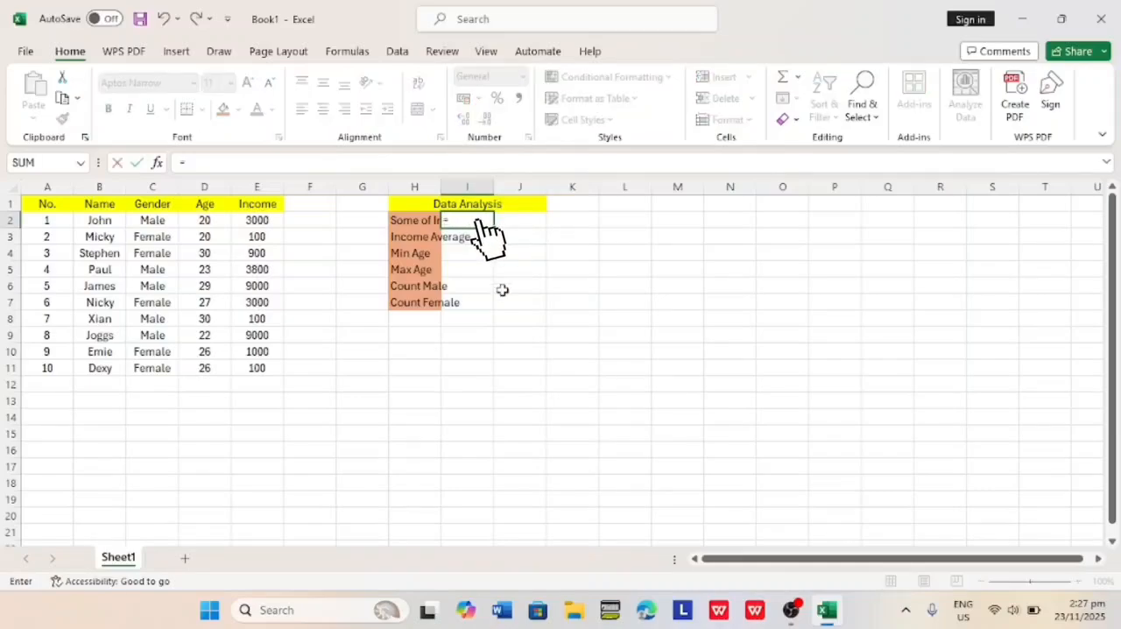
type("SUM")
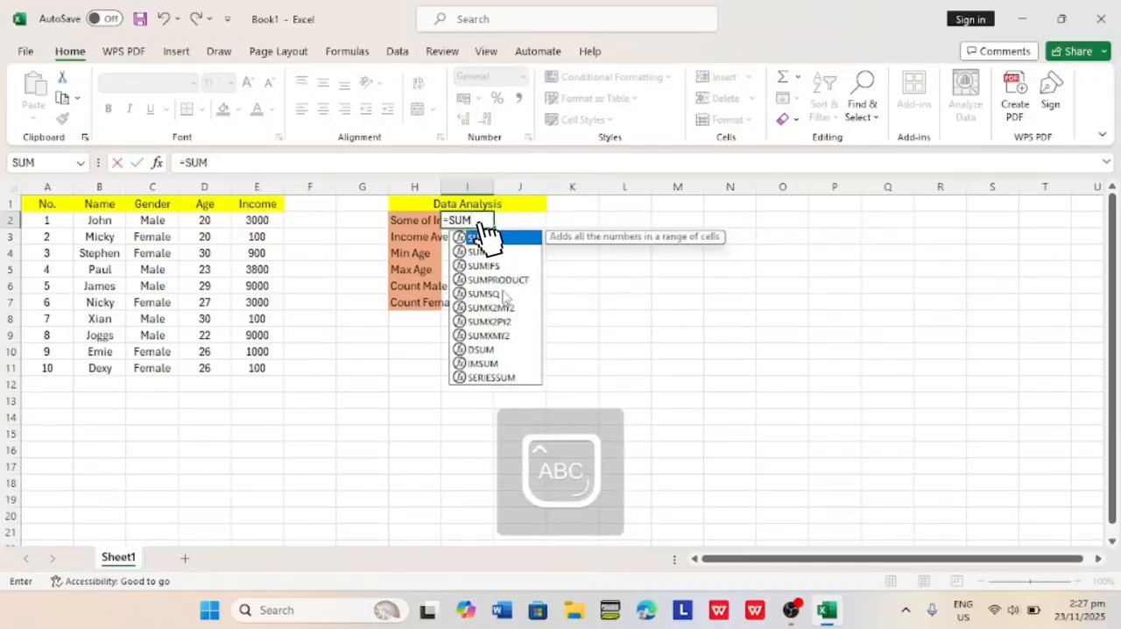
type("(E")
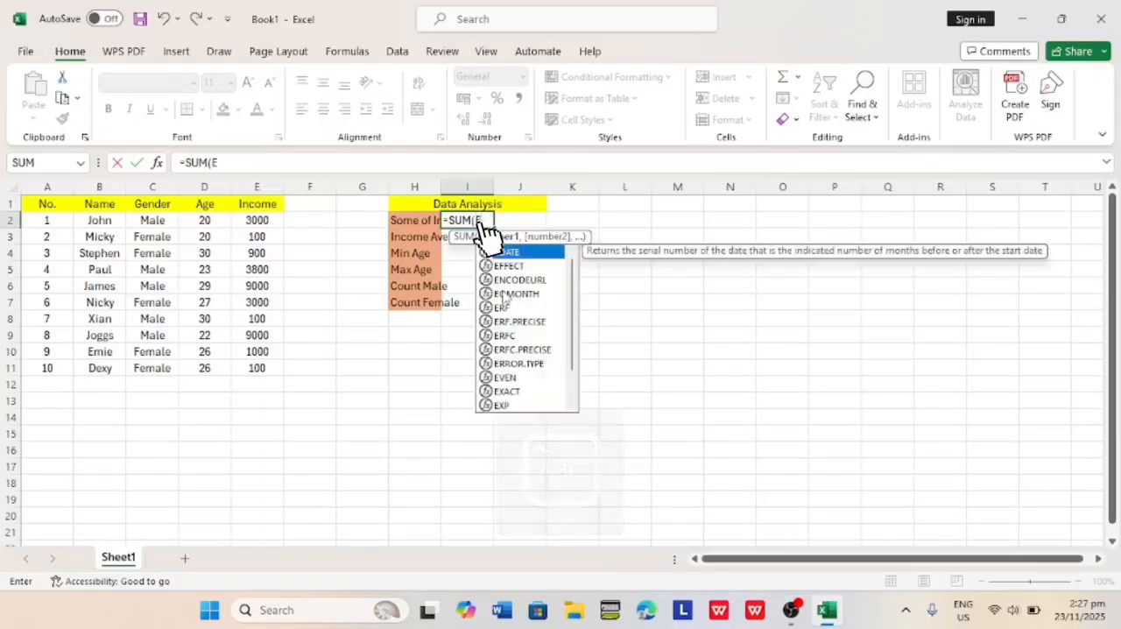
type("2")
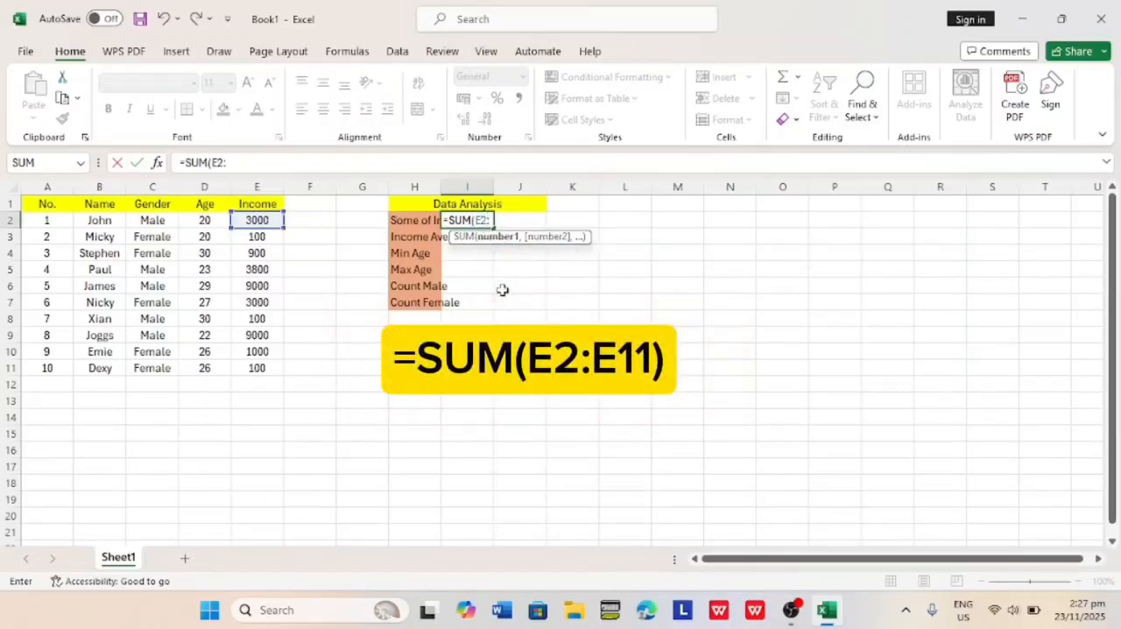
type(":E11")
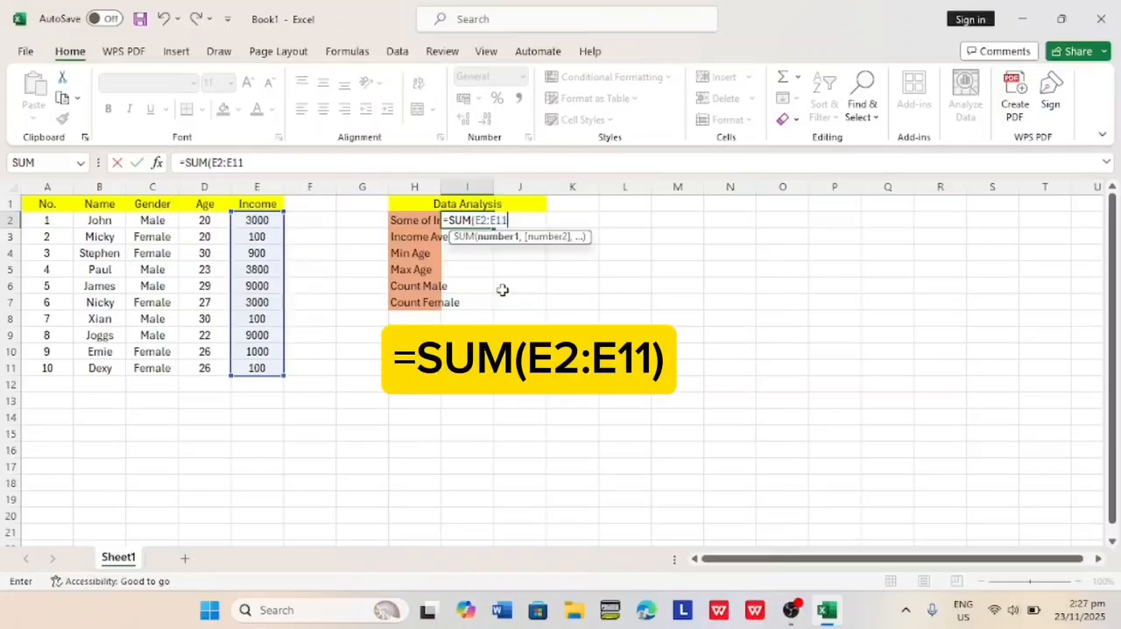
key("Return")
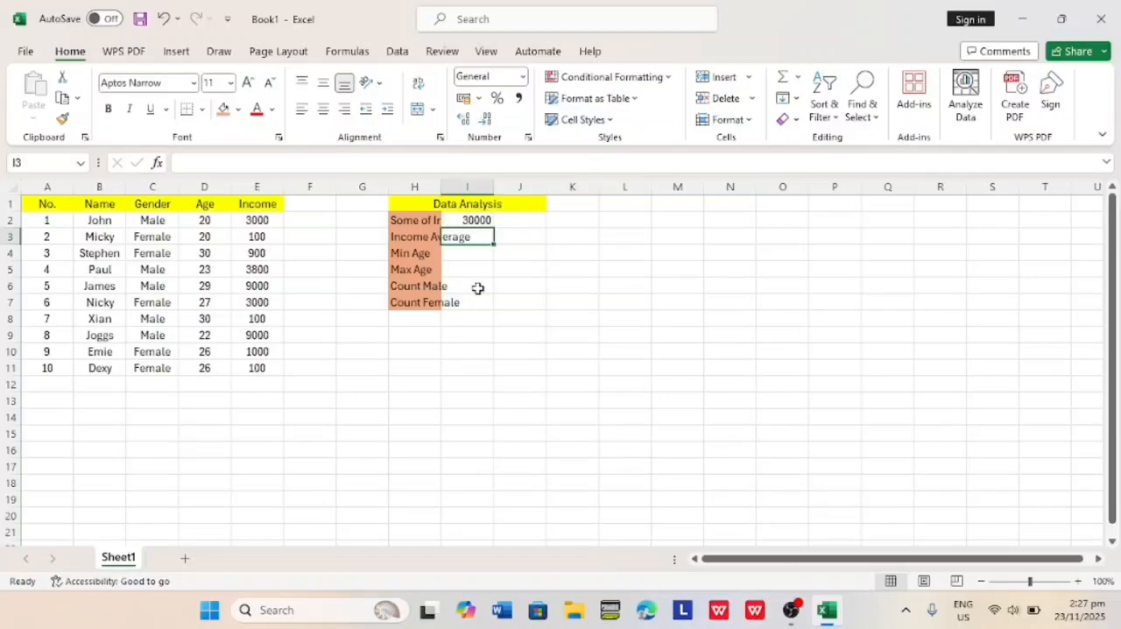
Calculate the average income in cell I3 with the formula =AVERAGE(E2:E11).
type("=A")
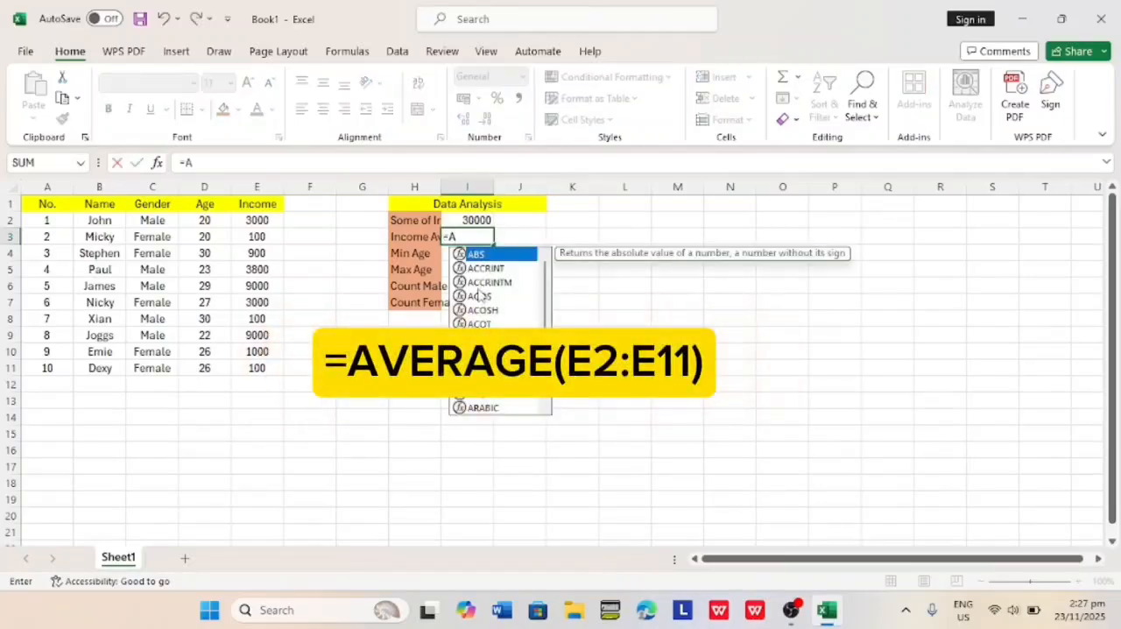
type("VERAGE")
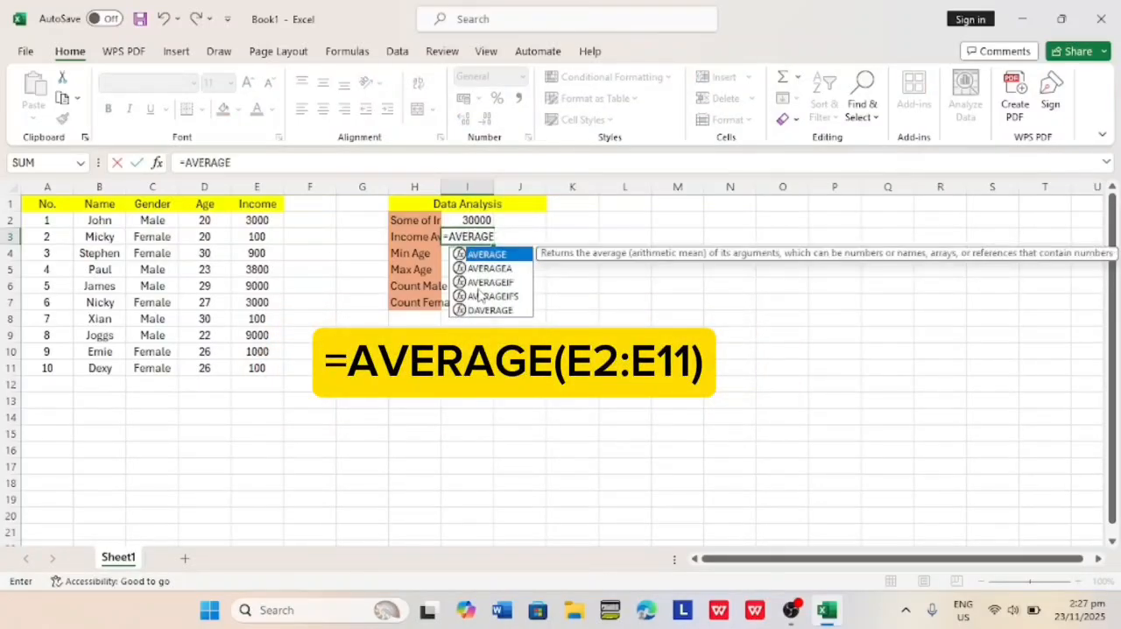
type("(E2")
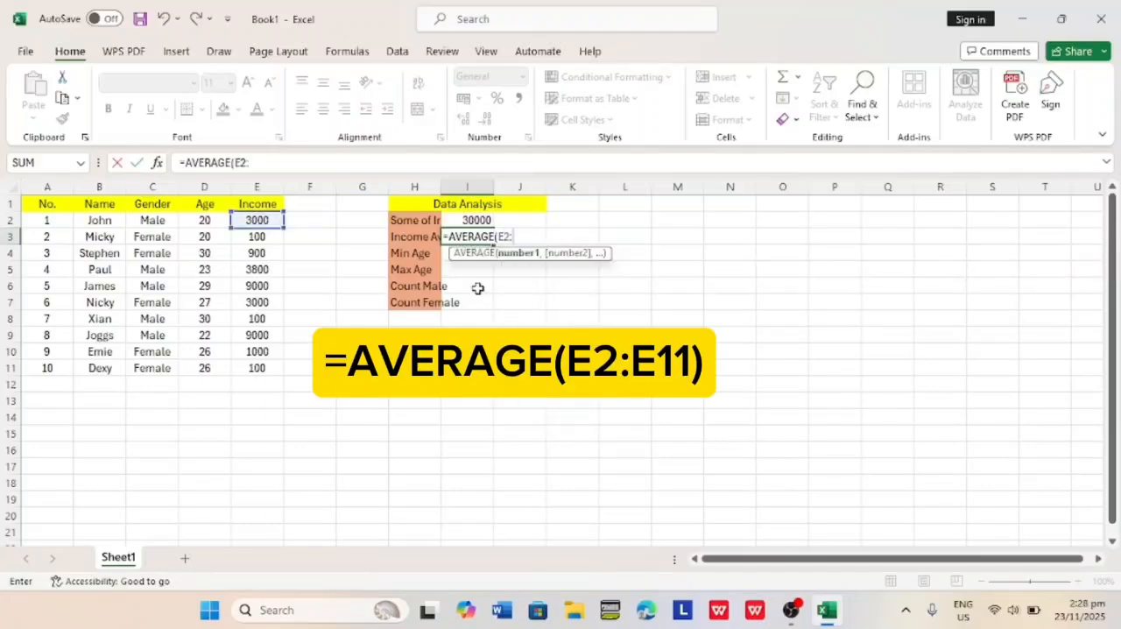
type(":E11")
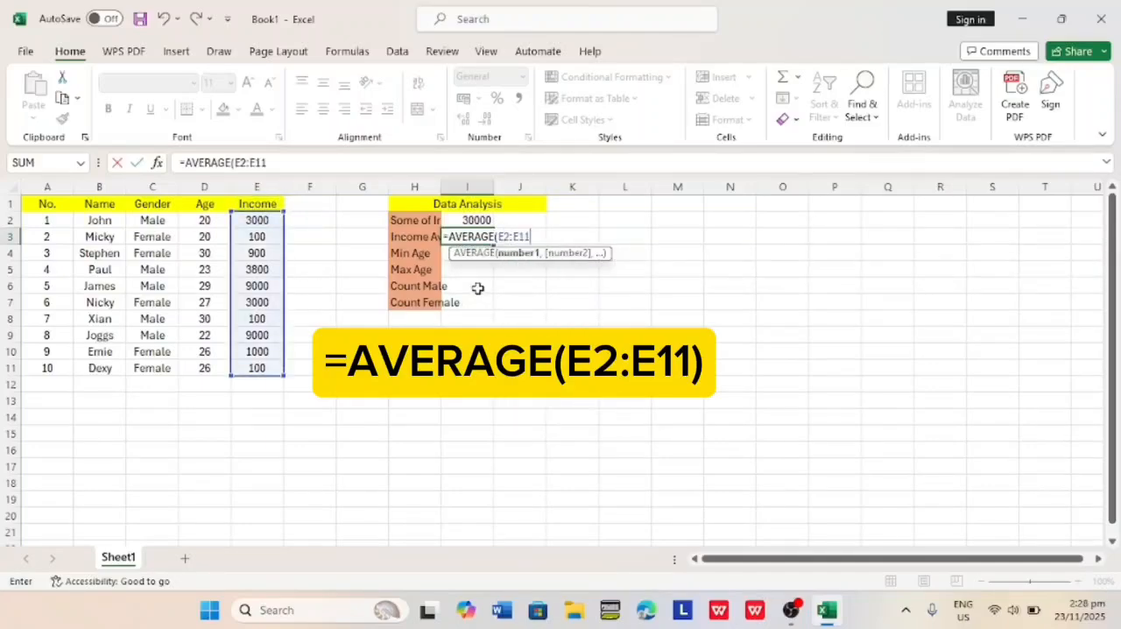
type(")")
key("Return")
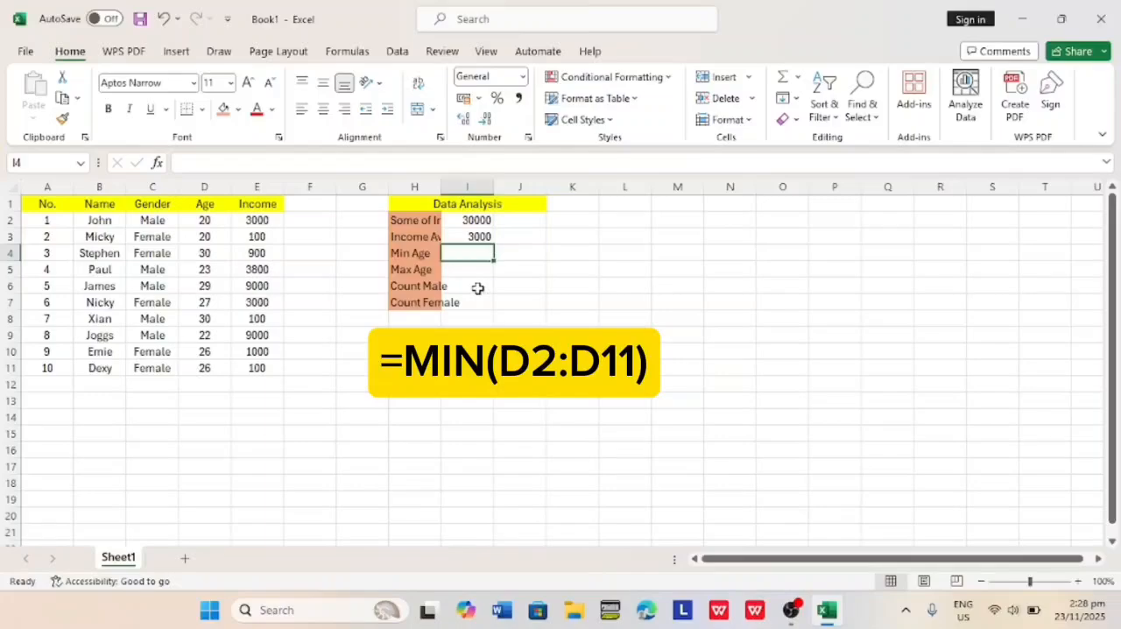
Find the lowest age in cell I4 with the formula =MIN(D2:D11).
type("=MIN")
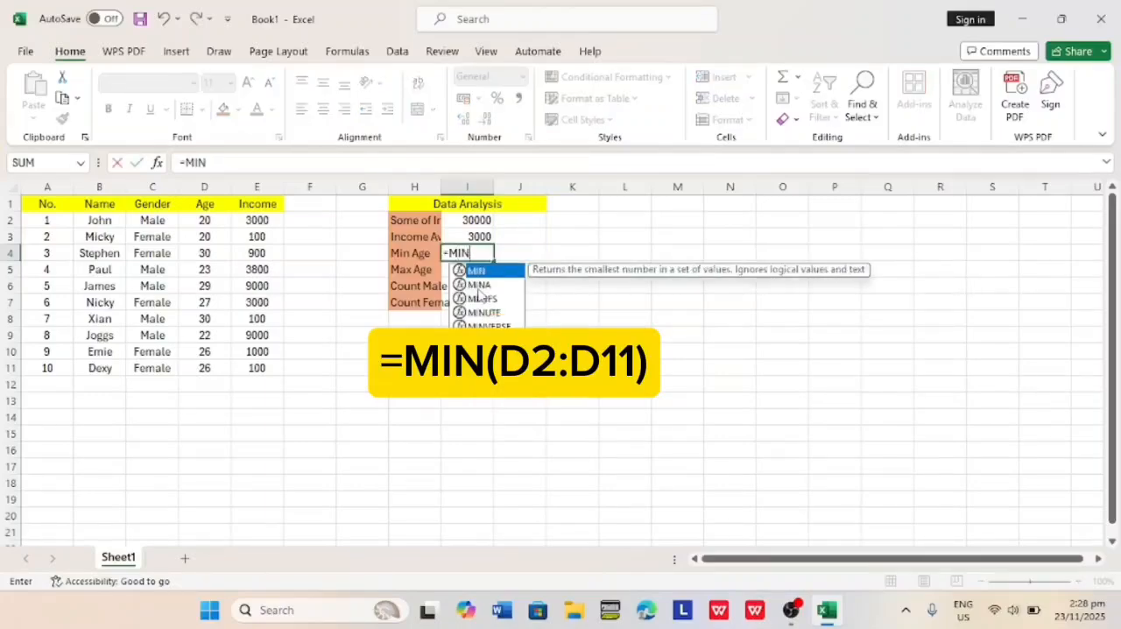
type("(D")
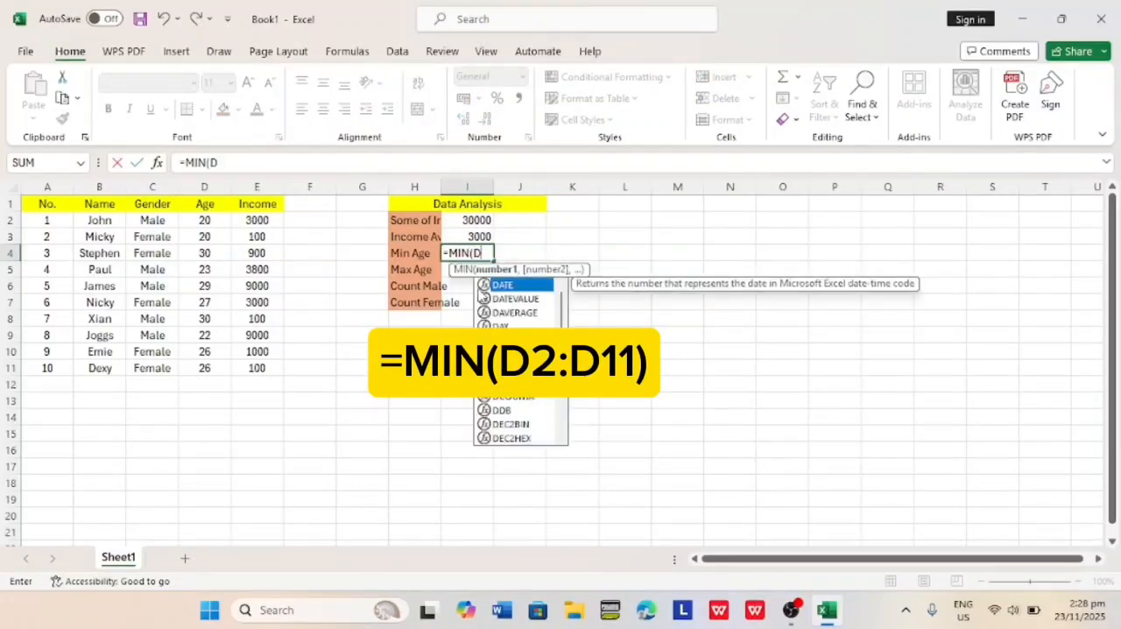
type("2:D11")
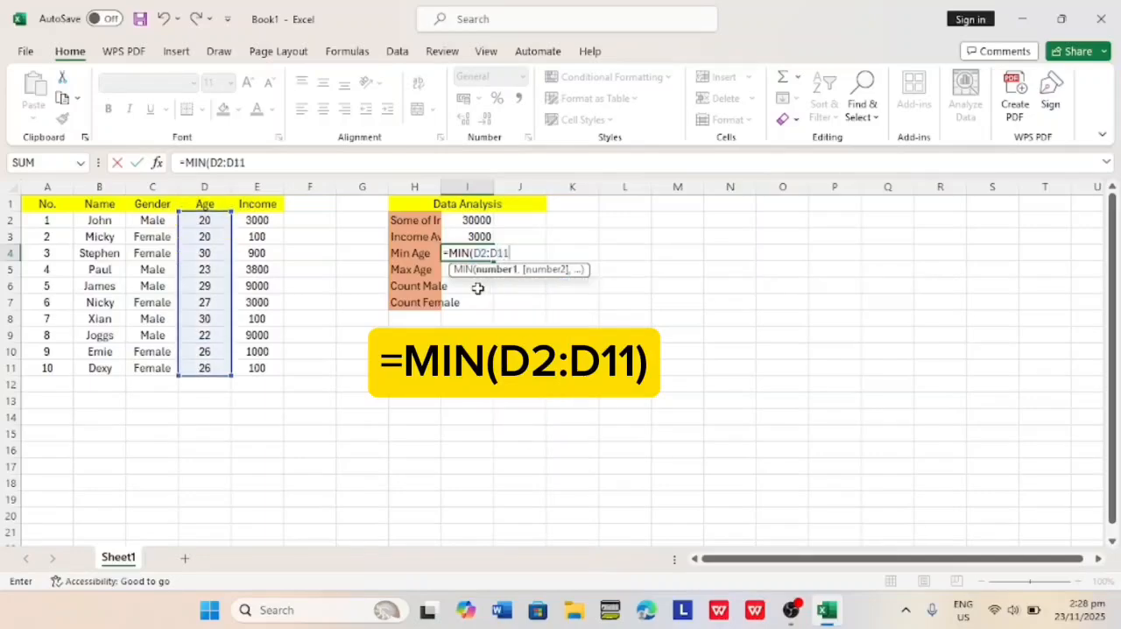
key("Return")
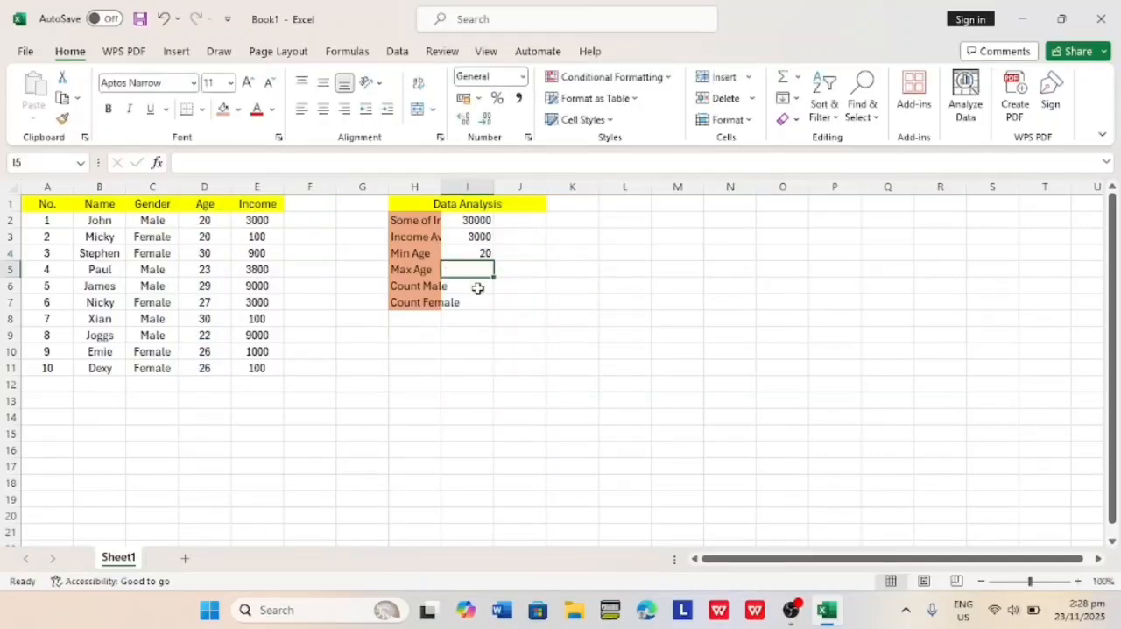
Find the highest age in cell I5 with the formula =MAX(D2:D11).
type("=MAX")
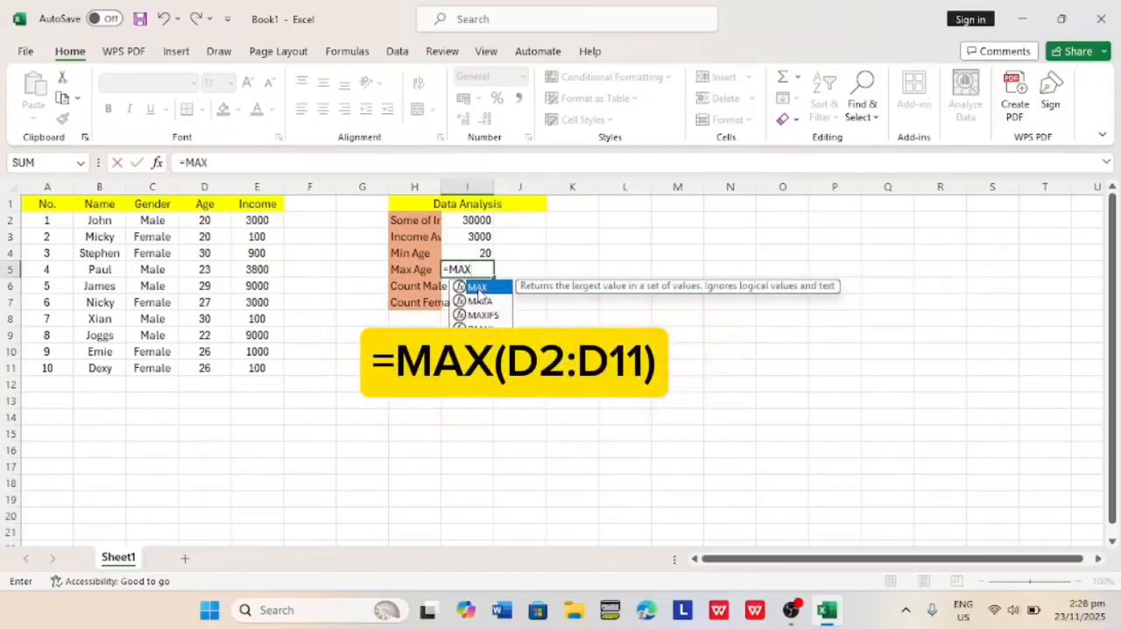
double_click(477, 288)
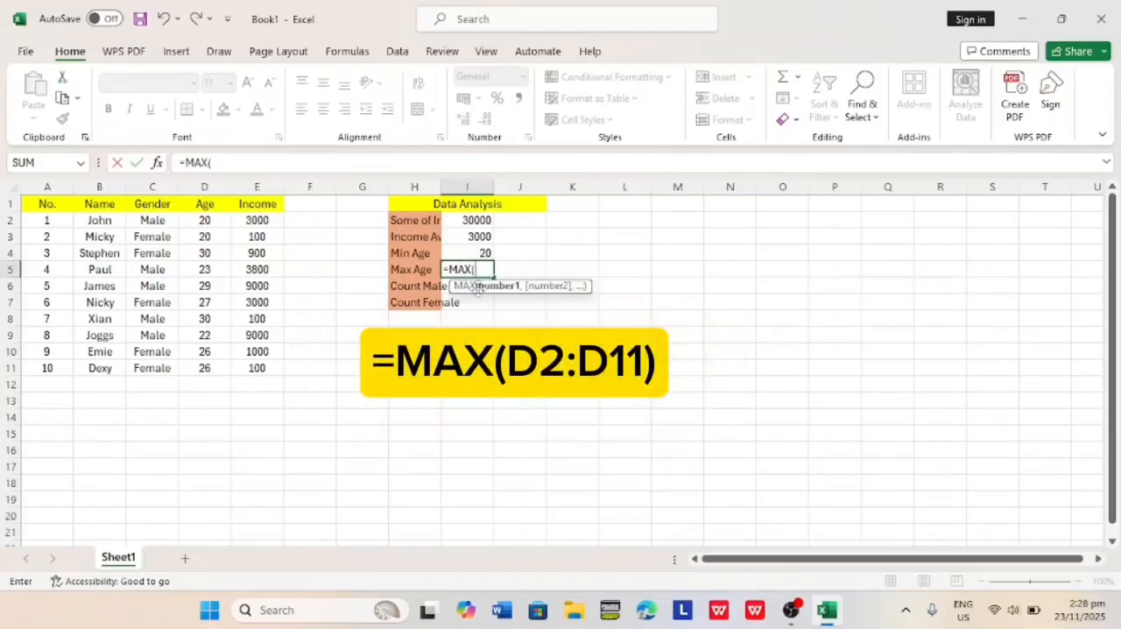
type("D1")
key("BackSpace")
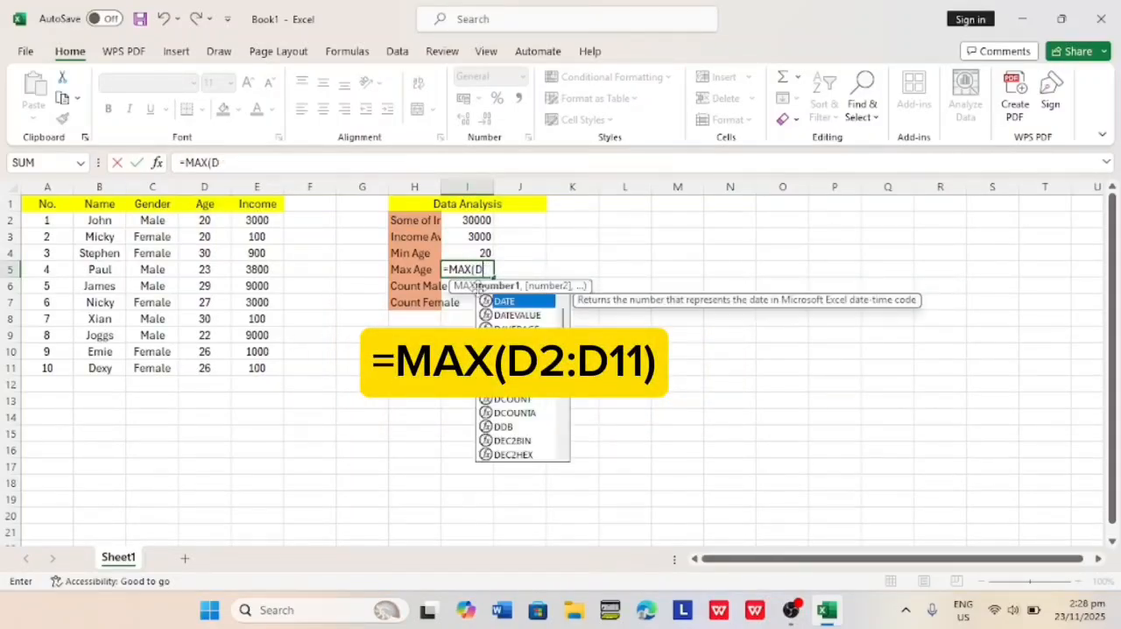
type("2:D11)")
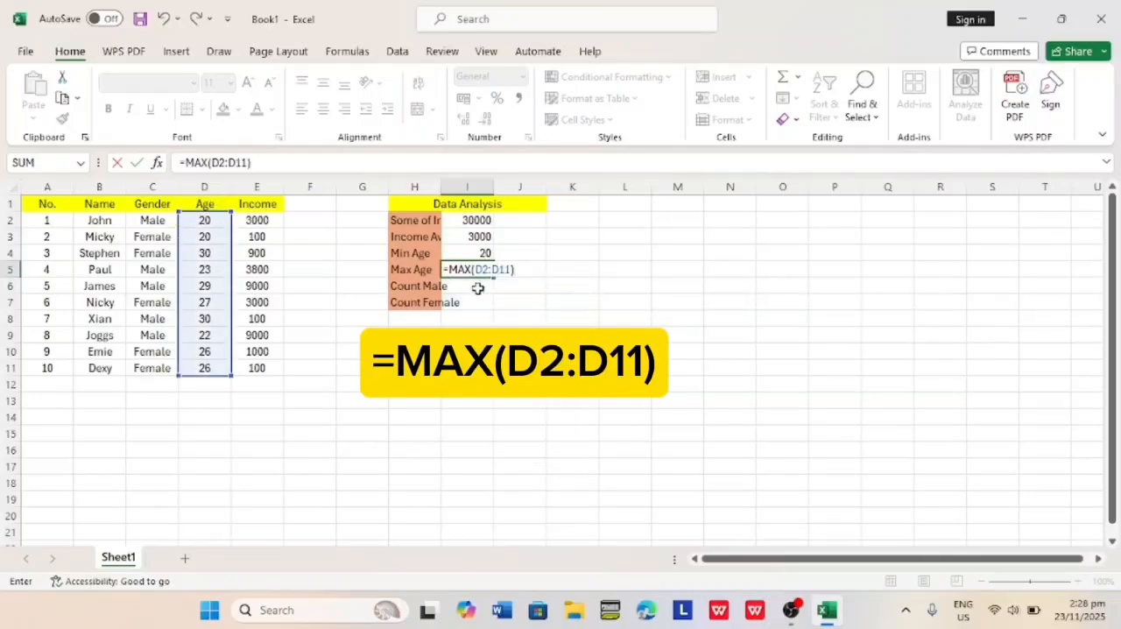
key("Return")
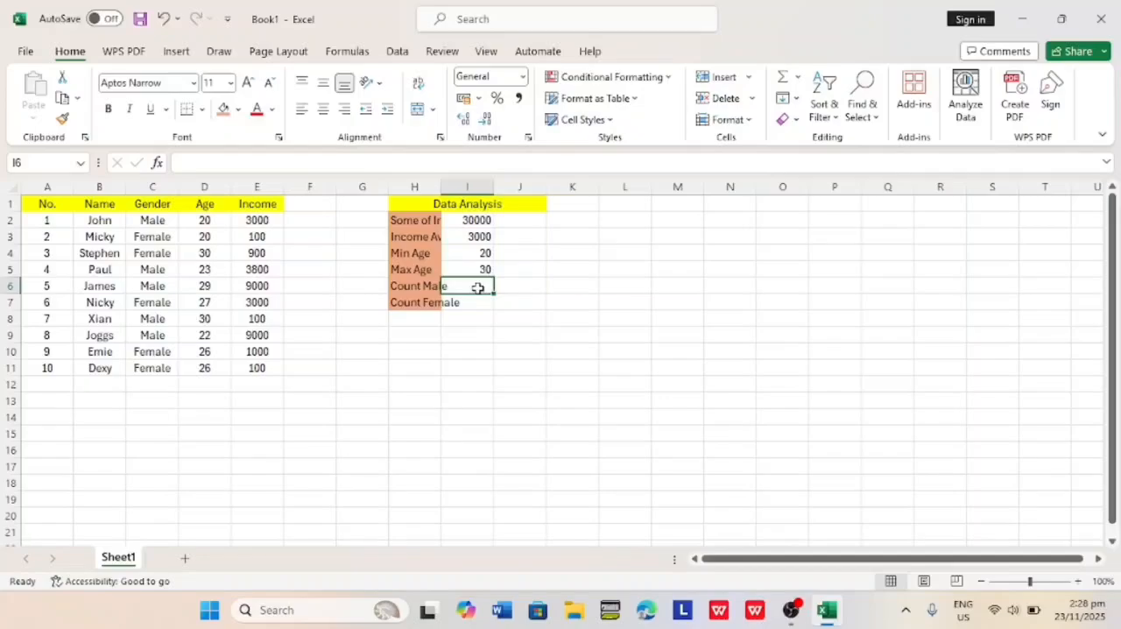
Count the males in cell I6 with the formula =COUNTIF(C2:C11,"Male").
type("=COU")
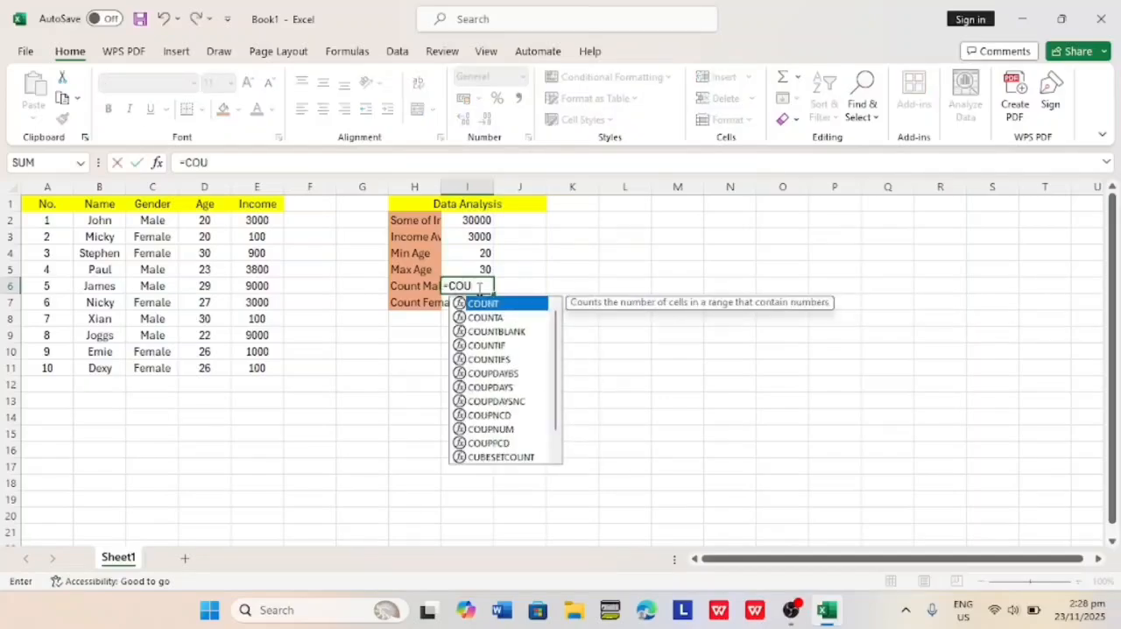
type("NTIF")
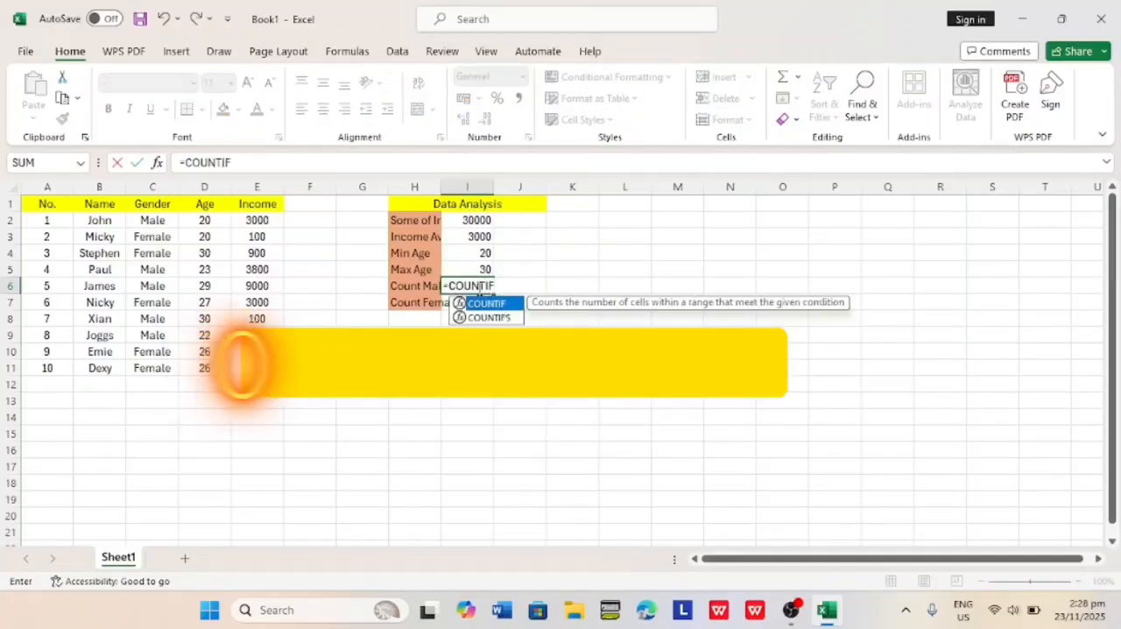
type("(C2:")
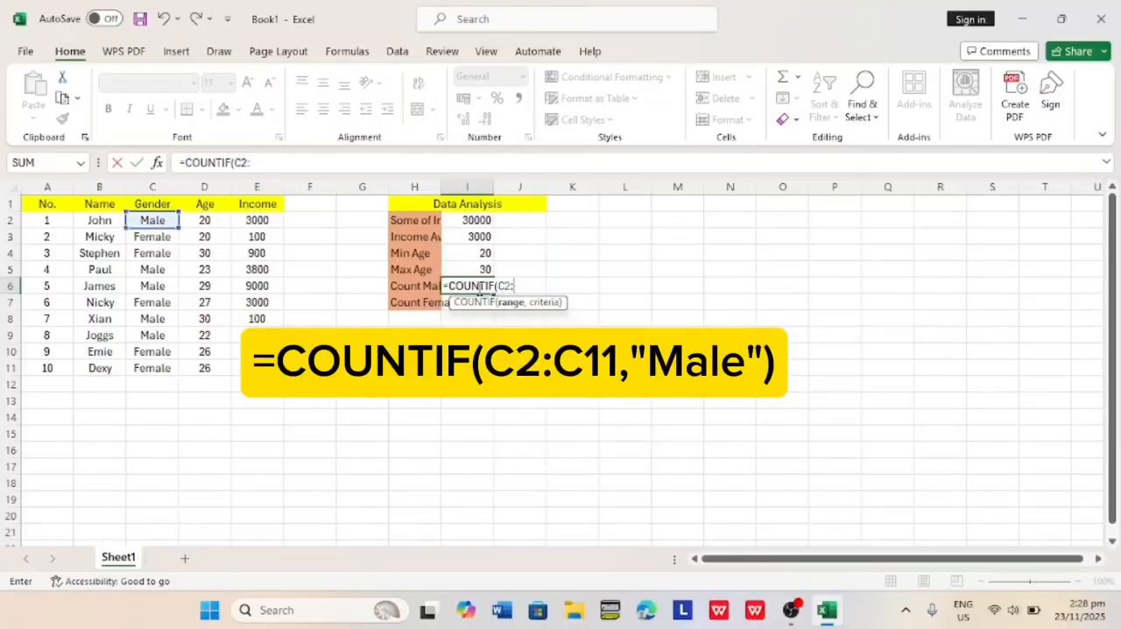
type("C11")
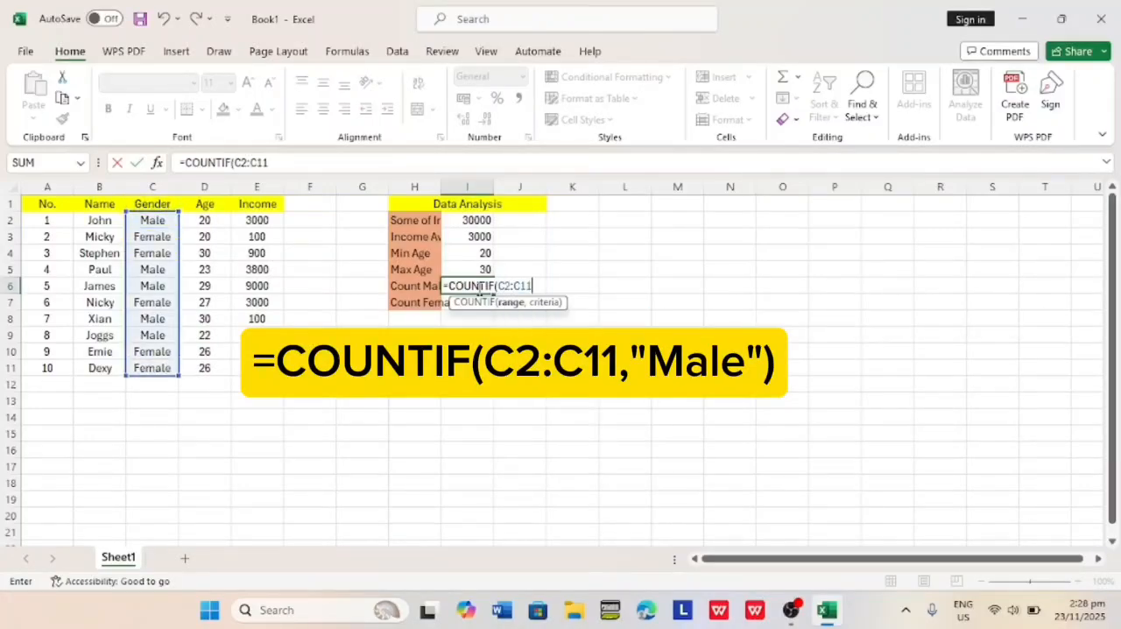
type(",\"Male")
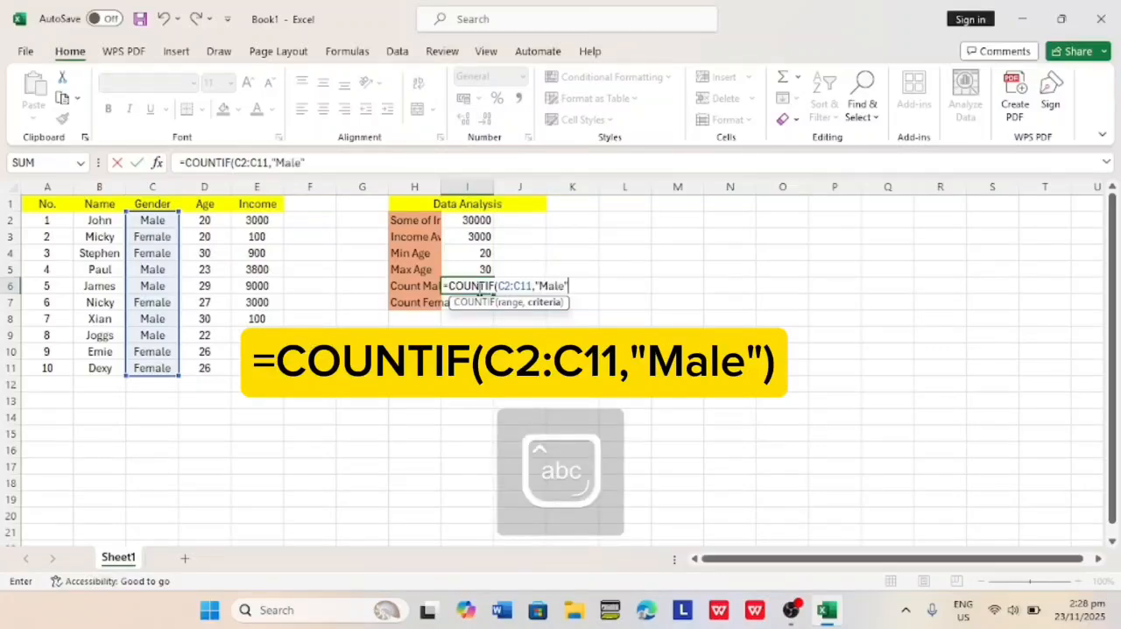
key("Return")
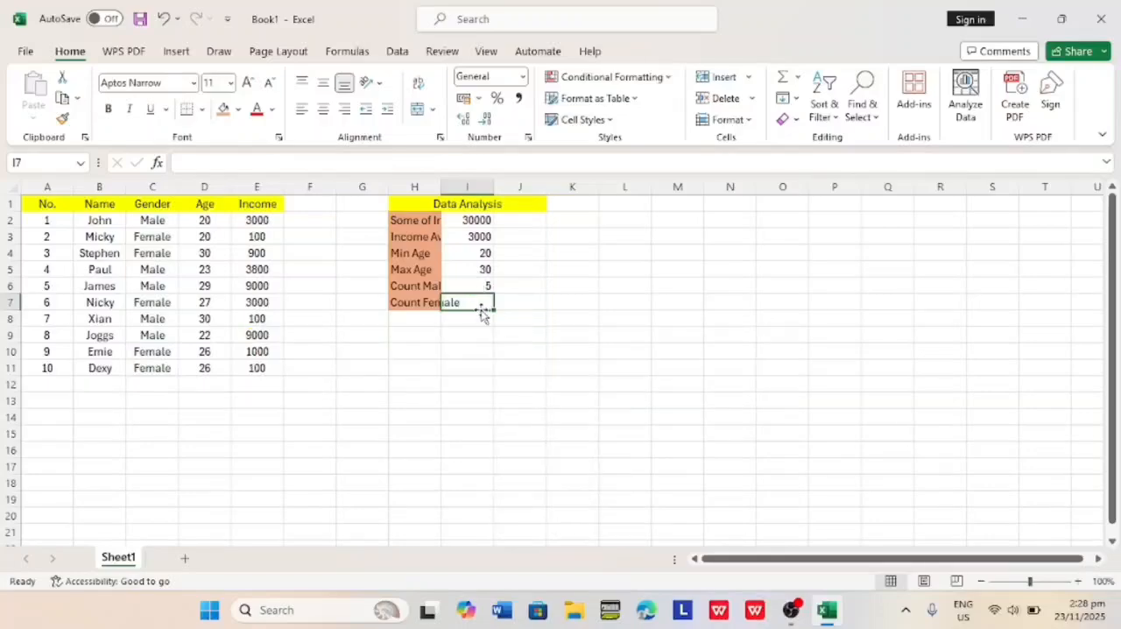
Count the females in cell I7 with the formula =COUNTIF(C2:C11,"Female").
key("Caps_Lock")
type("=")
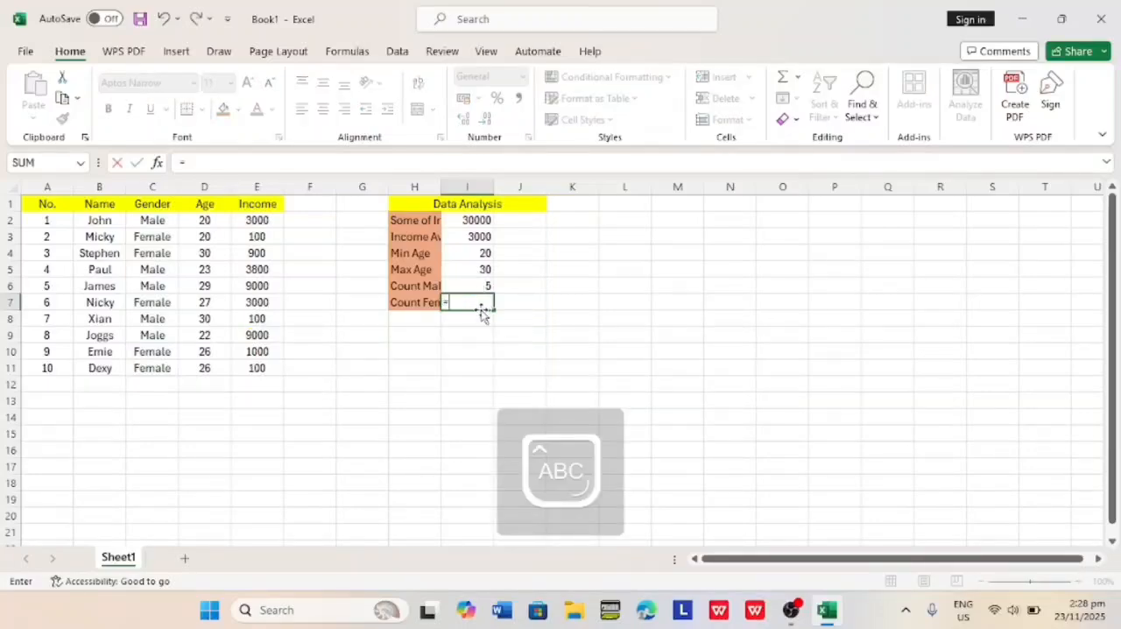
type("COUNTIF(")
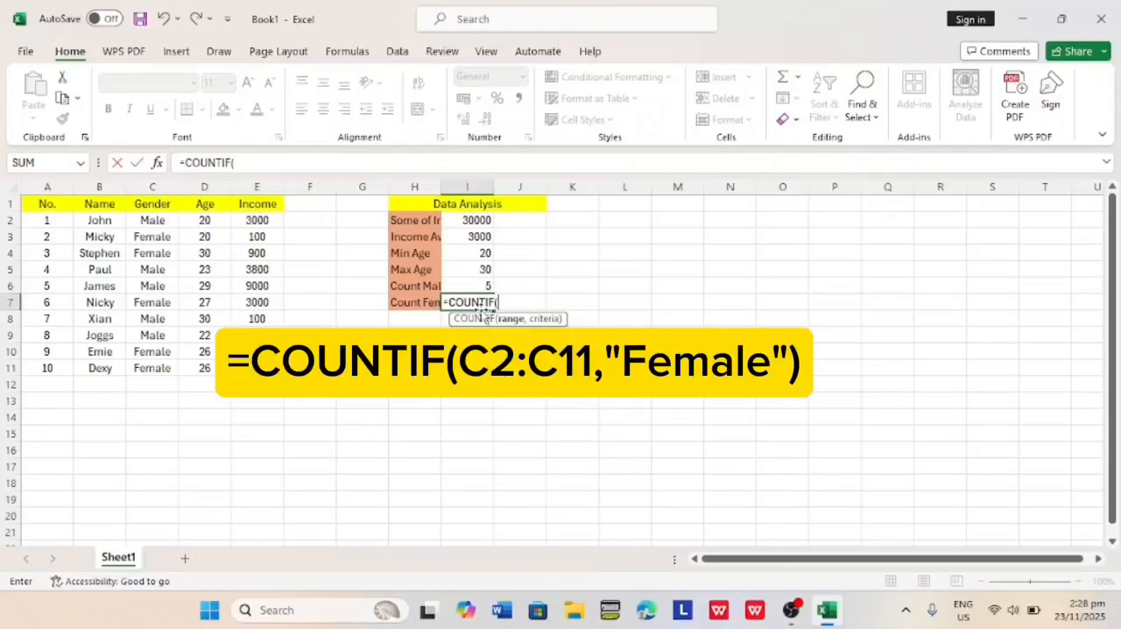
type("C2")
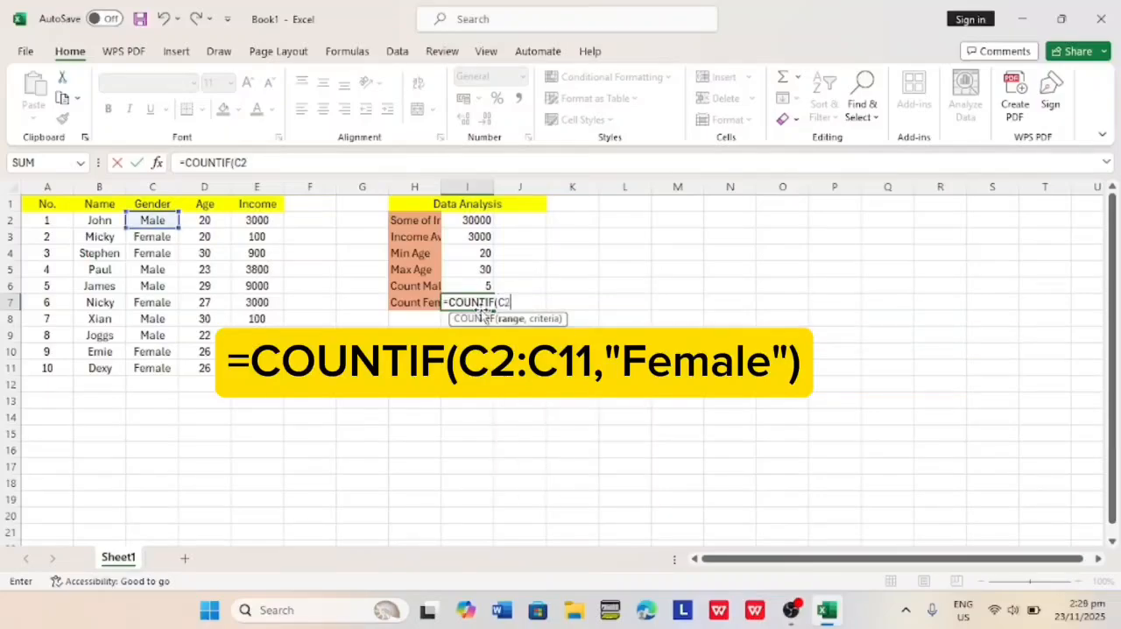
type(":C11,")
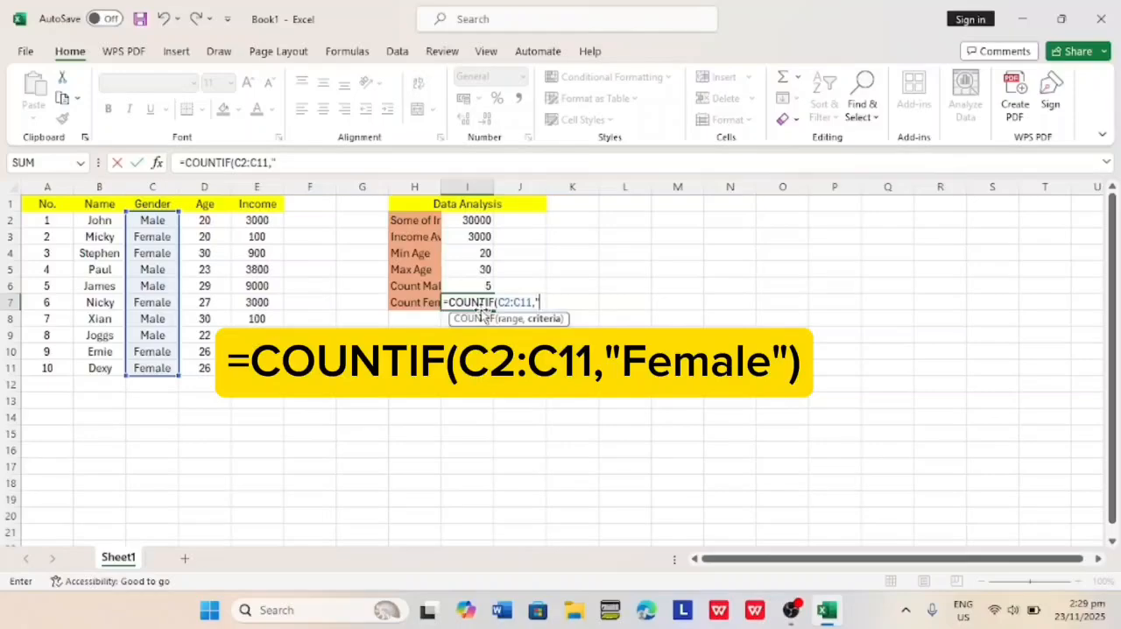
type("\"Female")
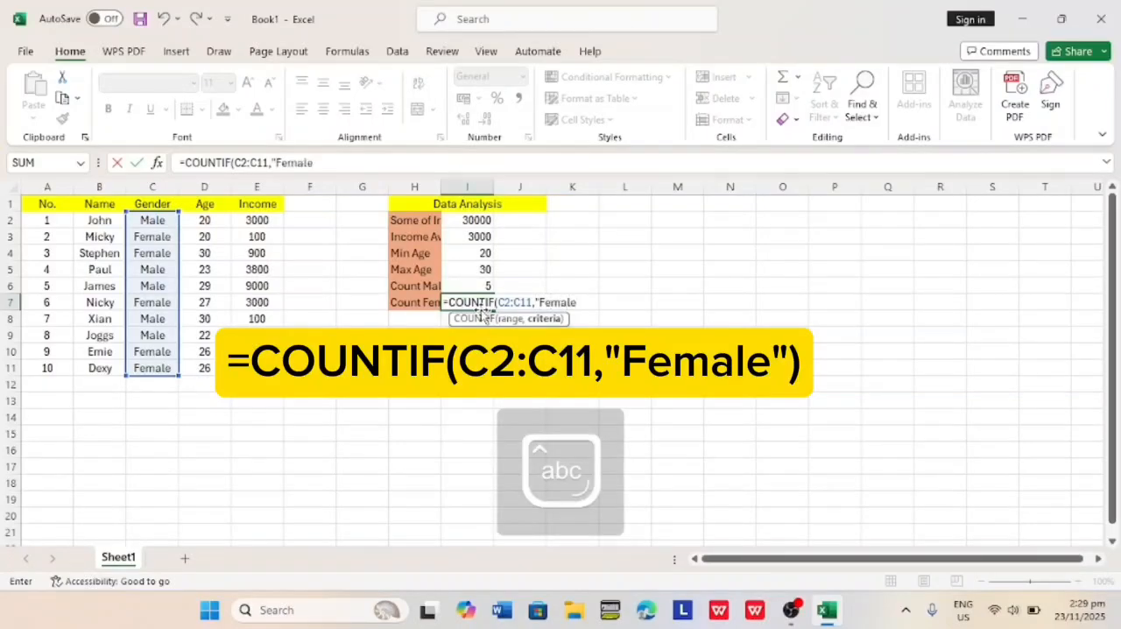
type(")")
key("Return")
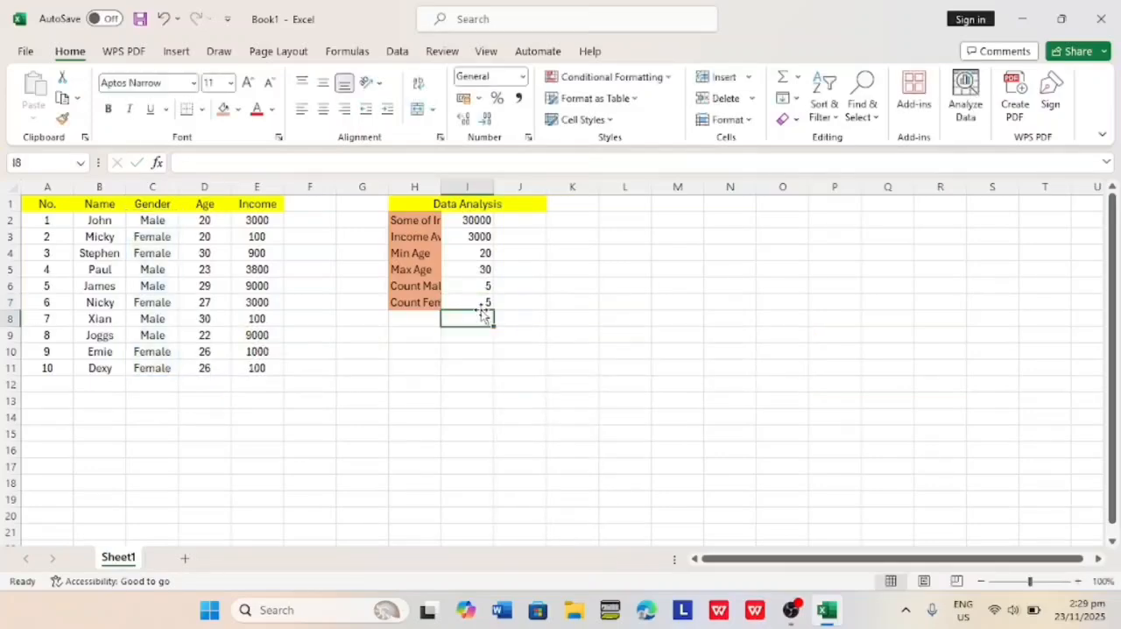
Add a rating beside the average income in cell J3 with the formula =IF(H4>=3000,"Rich", IF(H4>=1000,"Averge","Rich")).
left_click(507, 237)
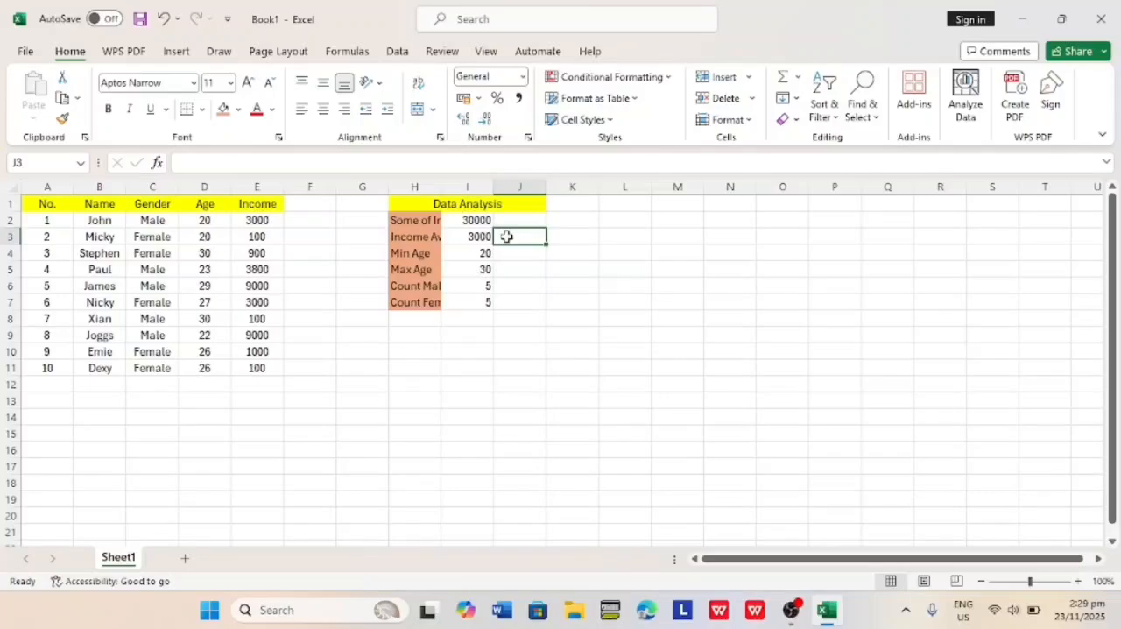
type("=")
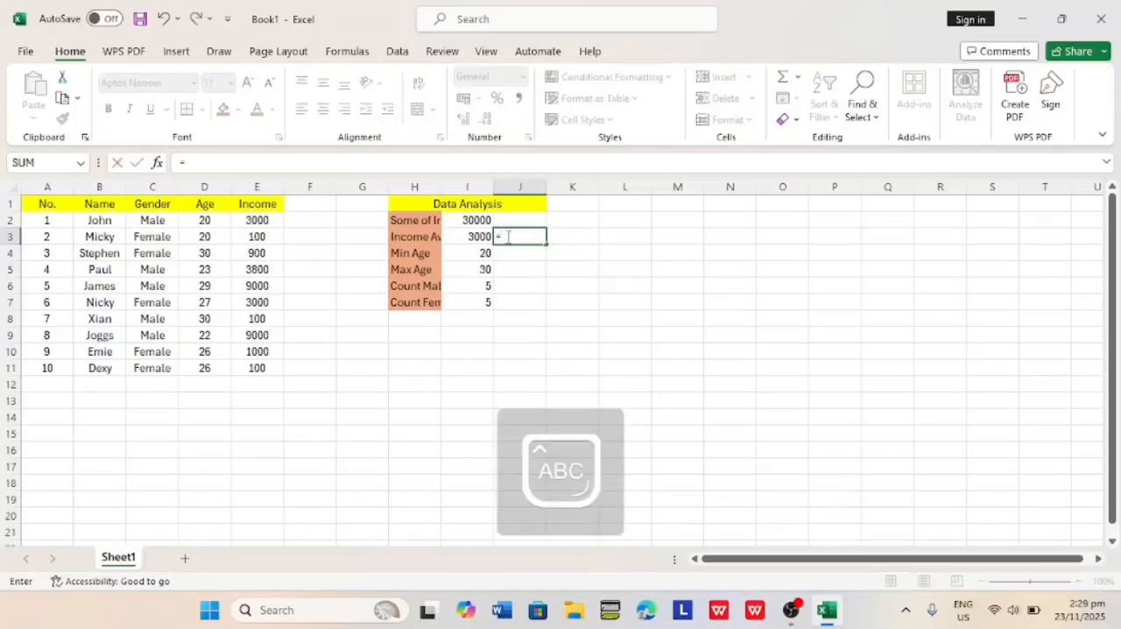
type("IF")
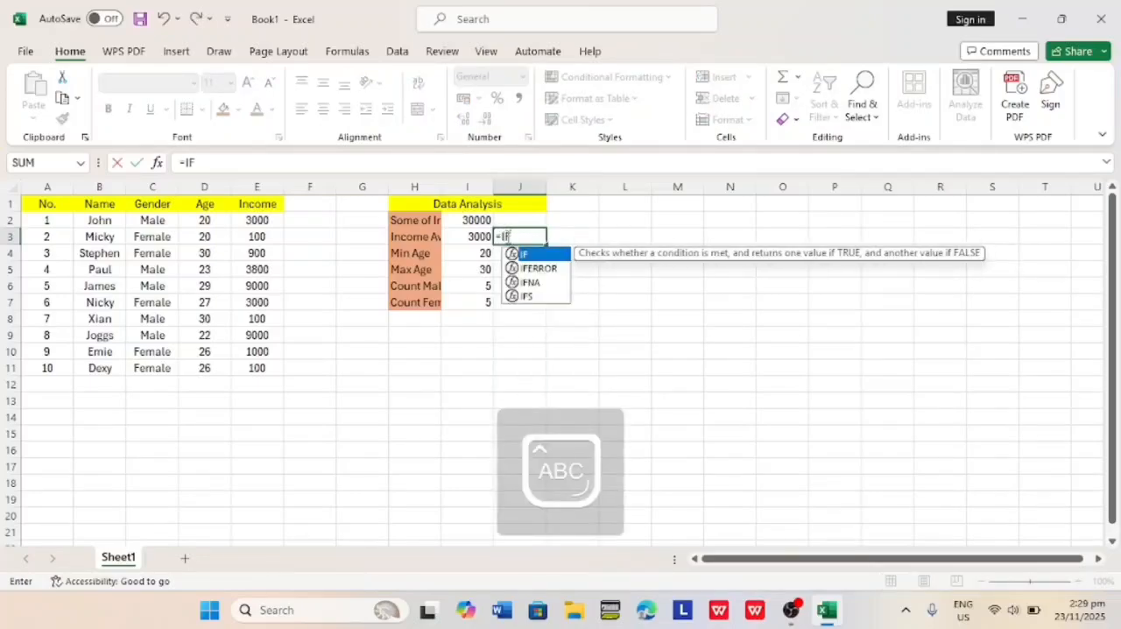
type("(")
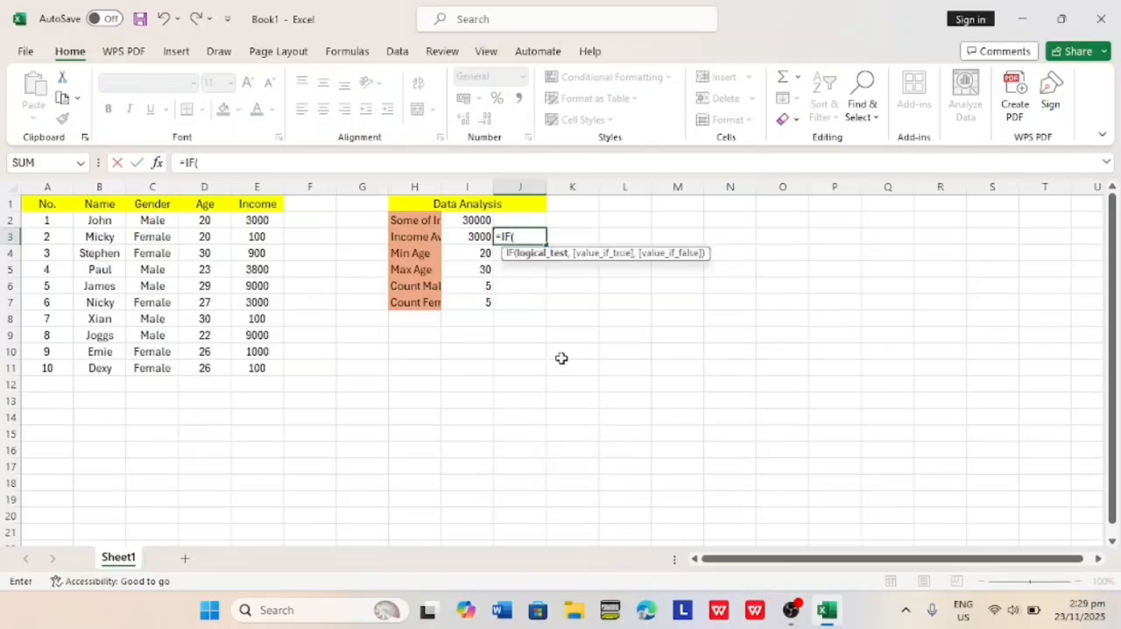
type("H4")
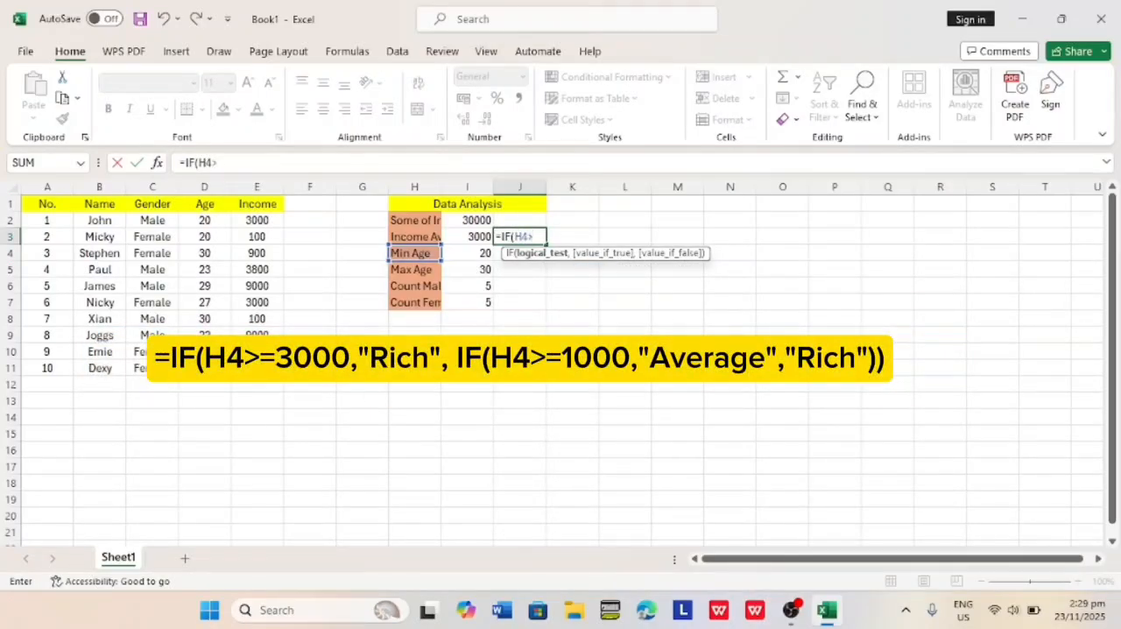
type(">=3000,\"Rich")
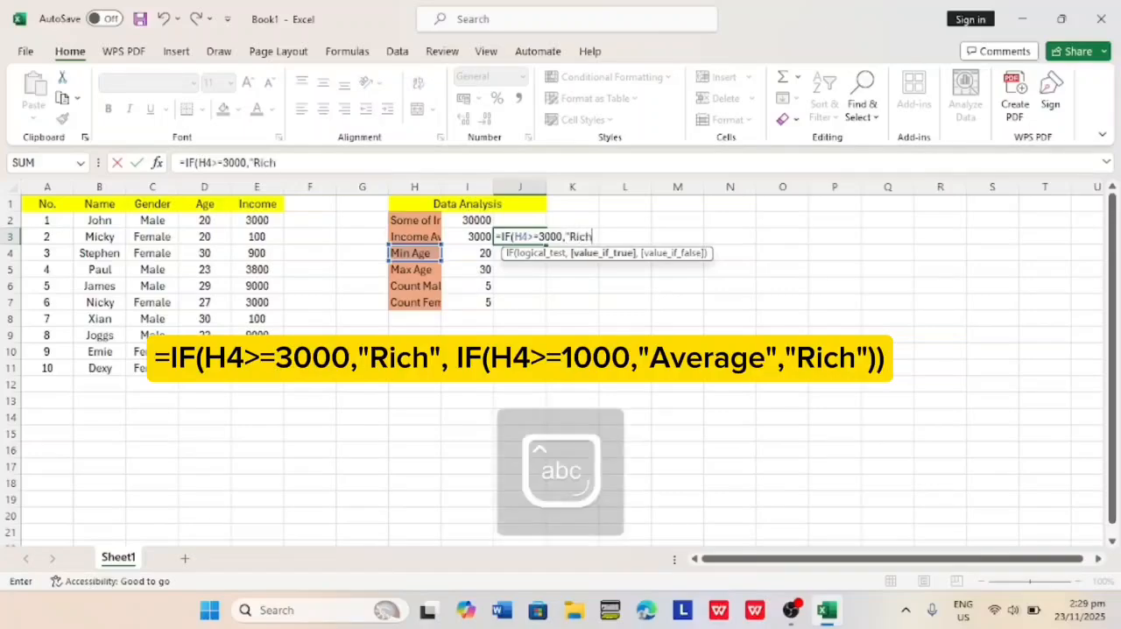
type("\",")
key("Caps_Lock")
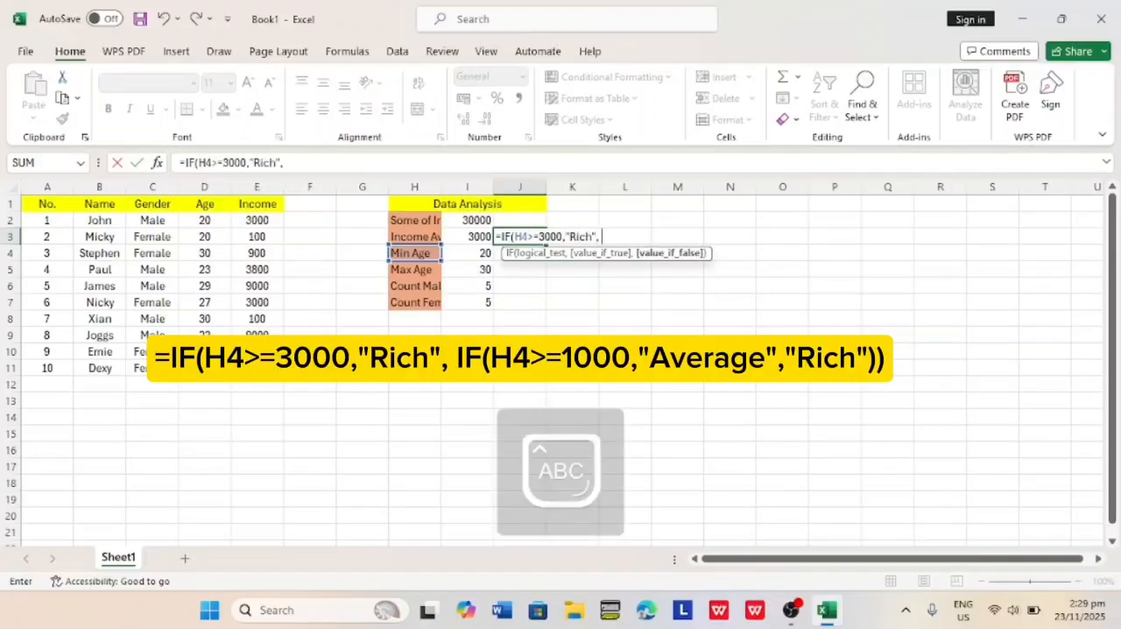
type("IF(")
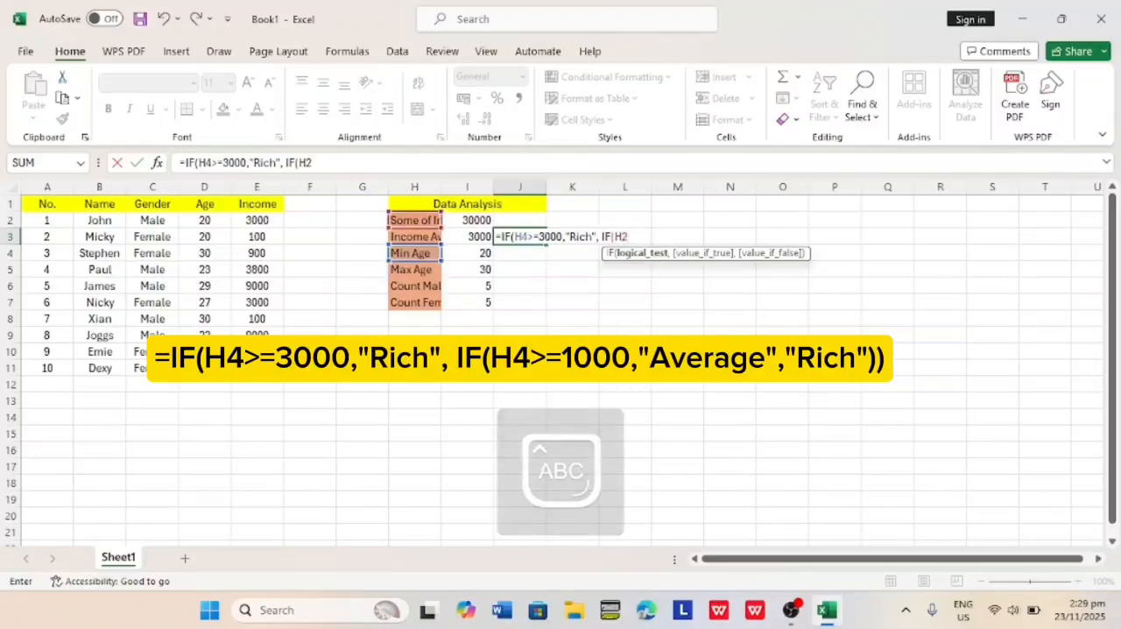
type("H4>=")
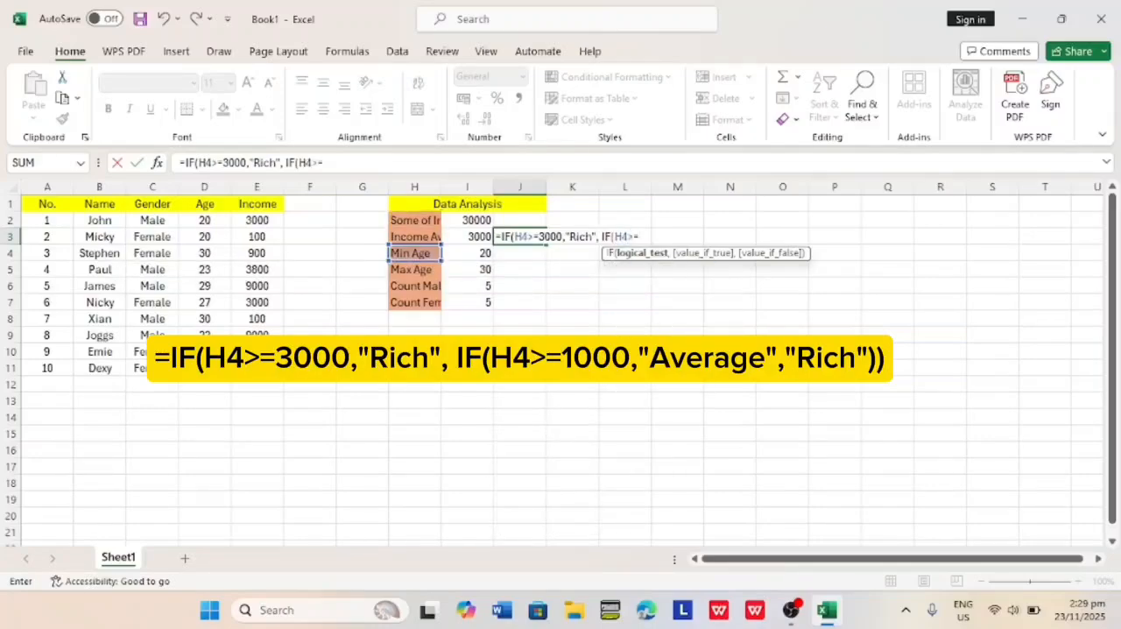
type("1000,")
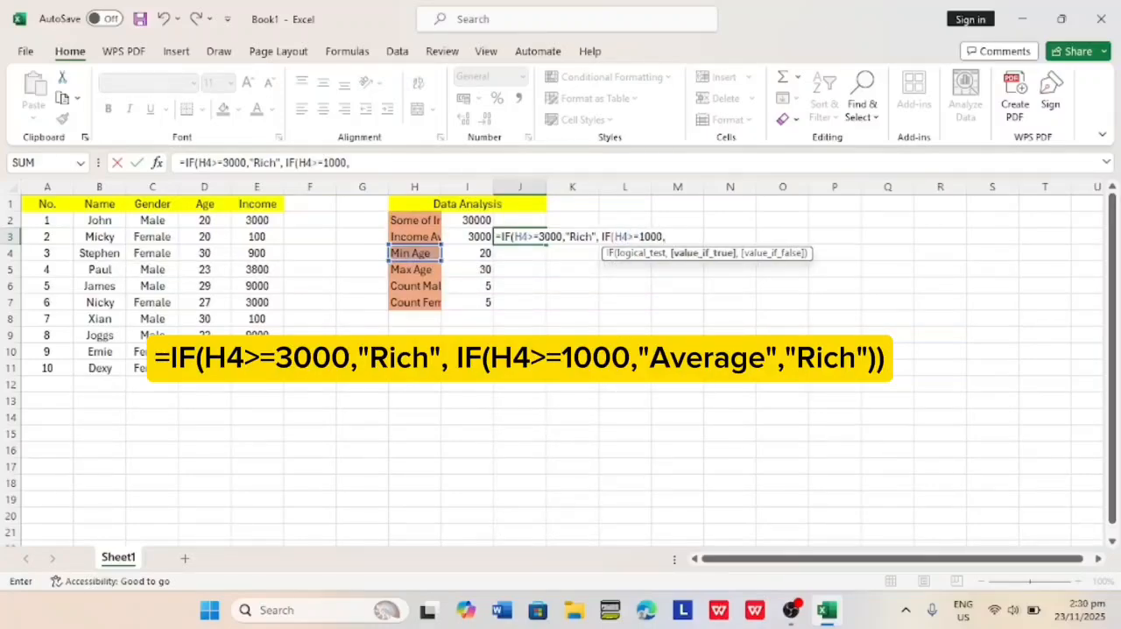
type("\"Averge\"")
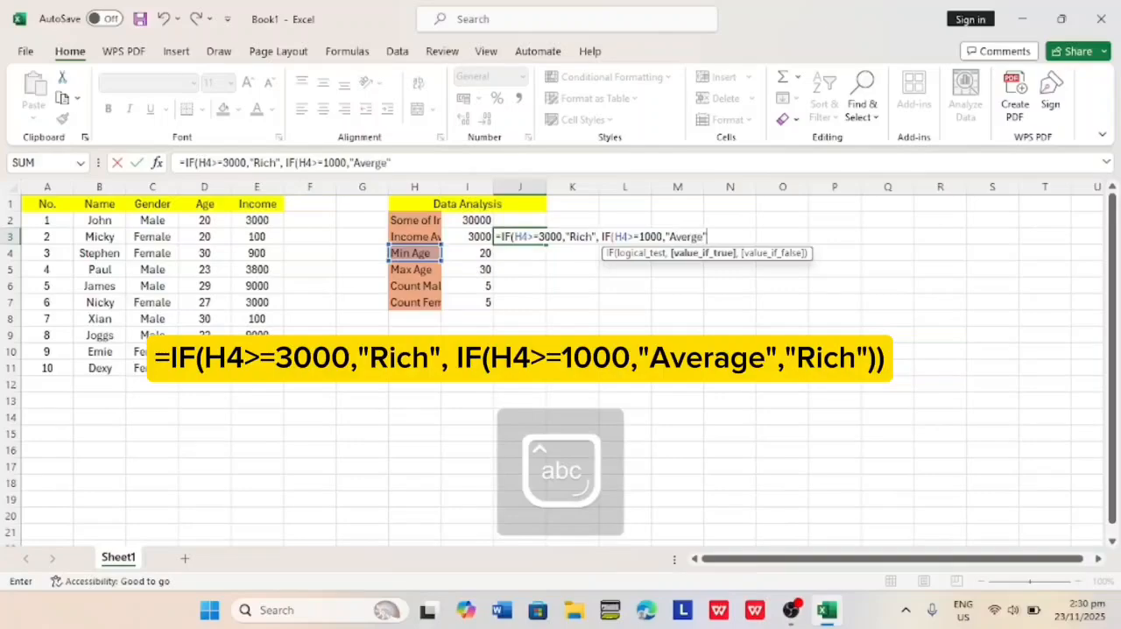
type(",\"Rich\"")
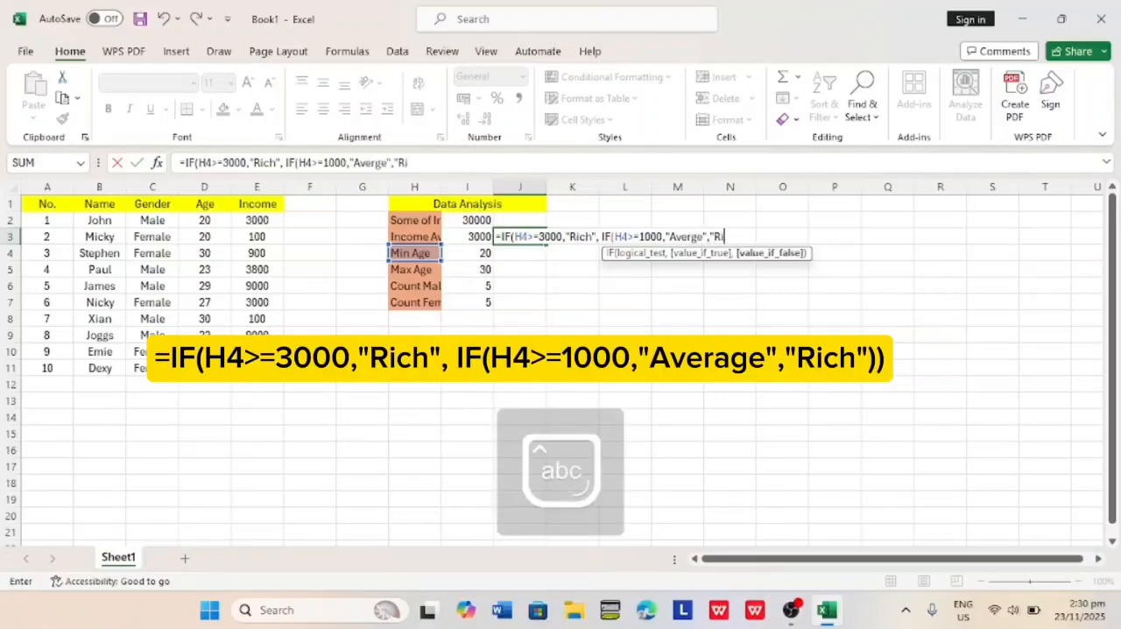
type("))")
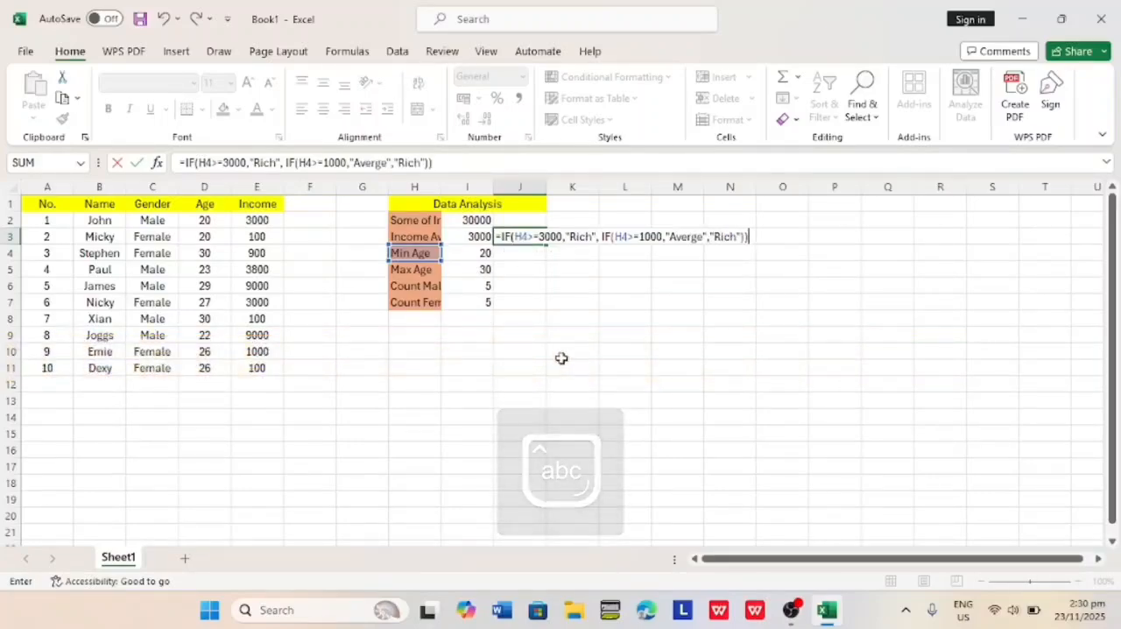
key("Return")
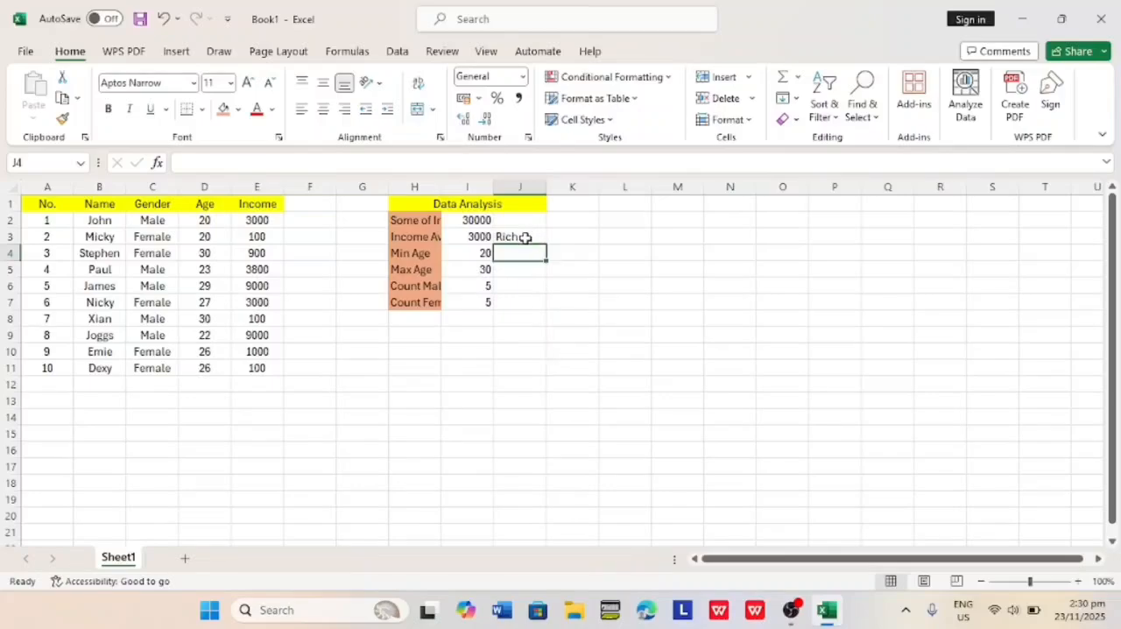
Create a conditional formatting rule for rating cell J3 that formats only cells whose value is equal to Rich.
left_click(525, 237)
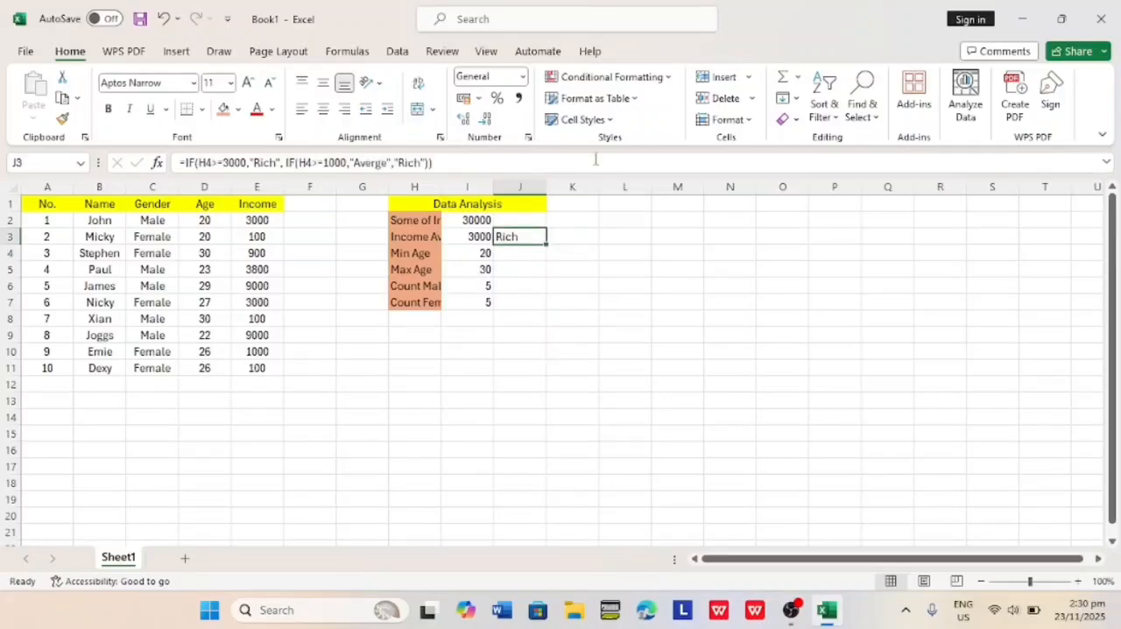
left_click(672, 83)
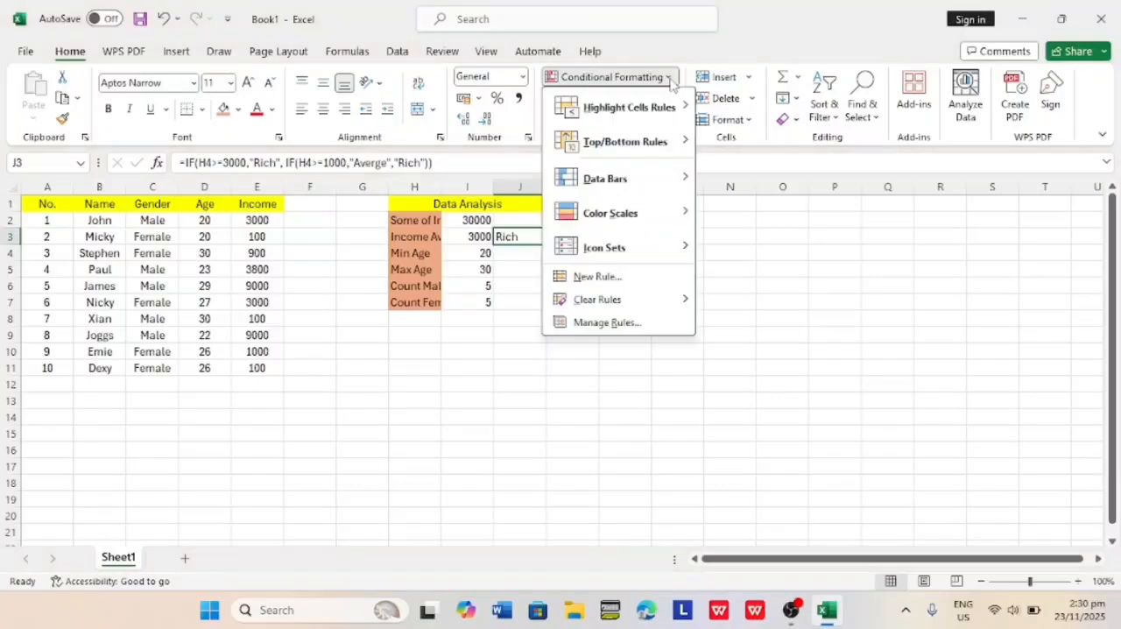
mouse_move(629, 181)
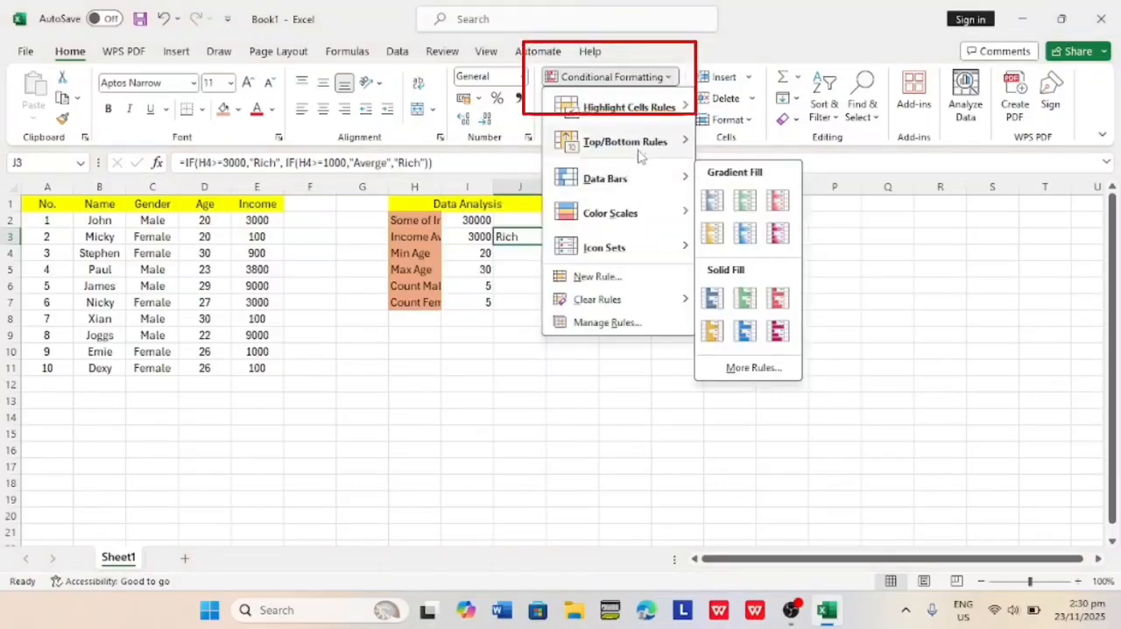
left_click(615, 280)
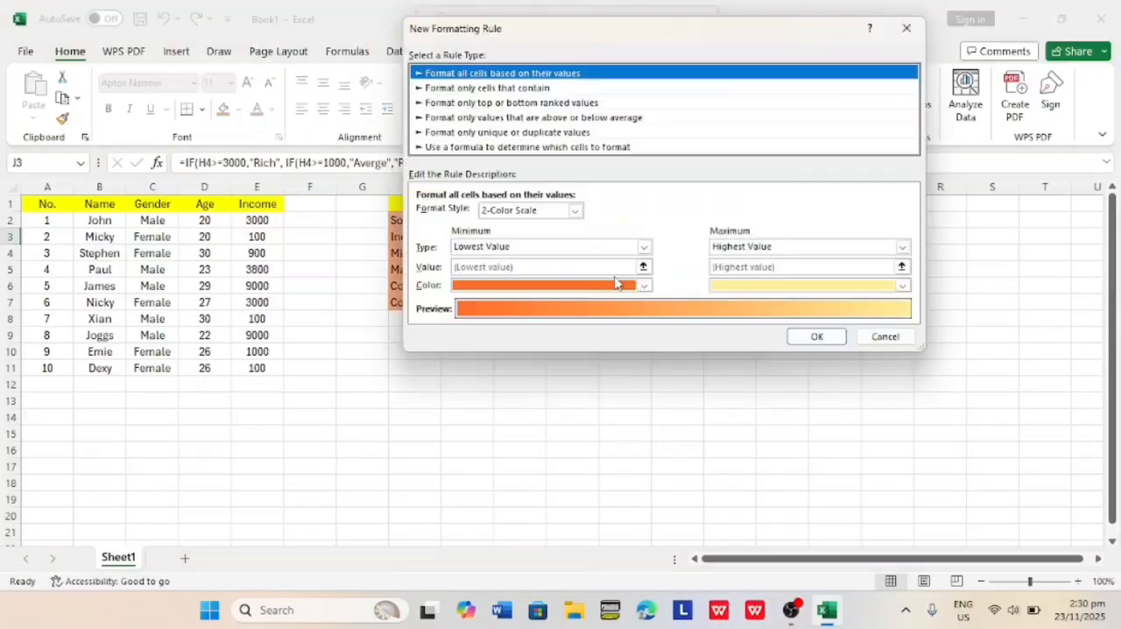
left_click(528, 88)
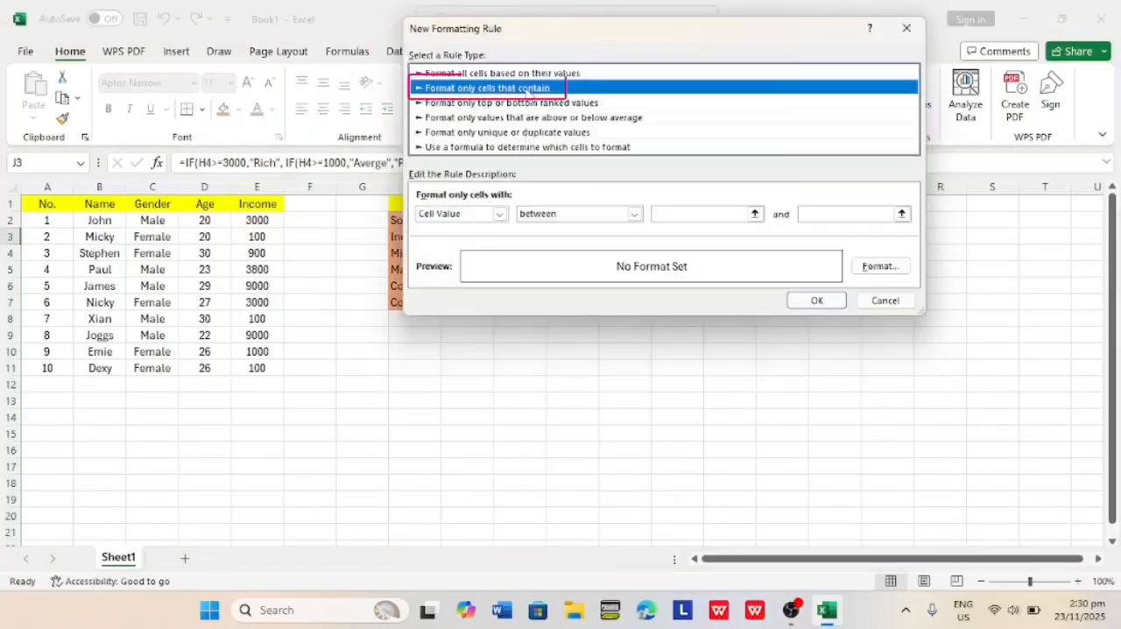
left_click(624, 214)
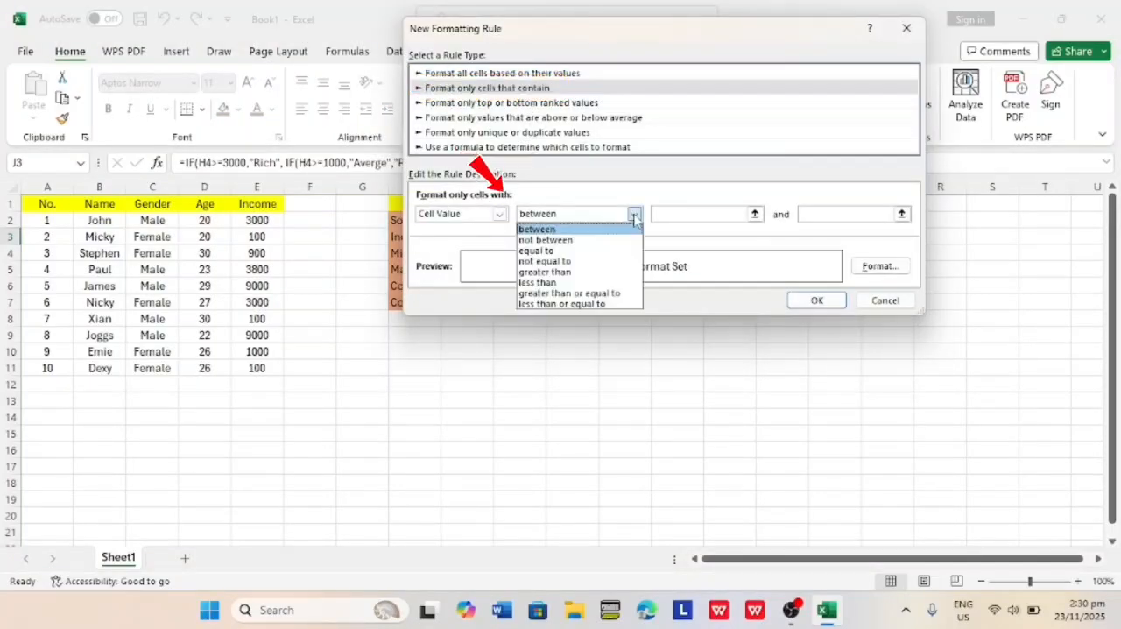
left_click(574, 252)
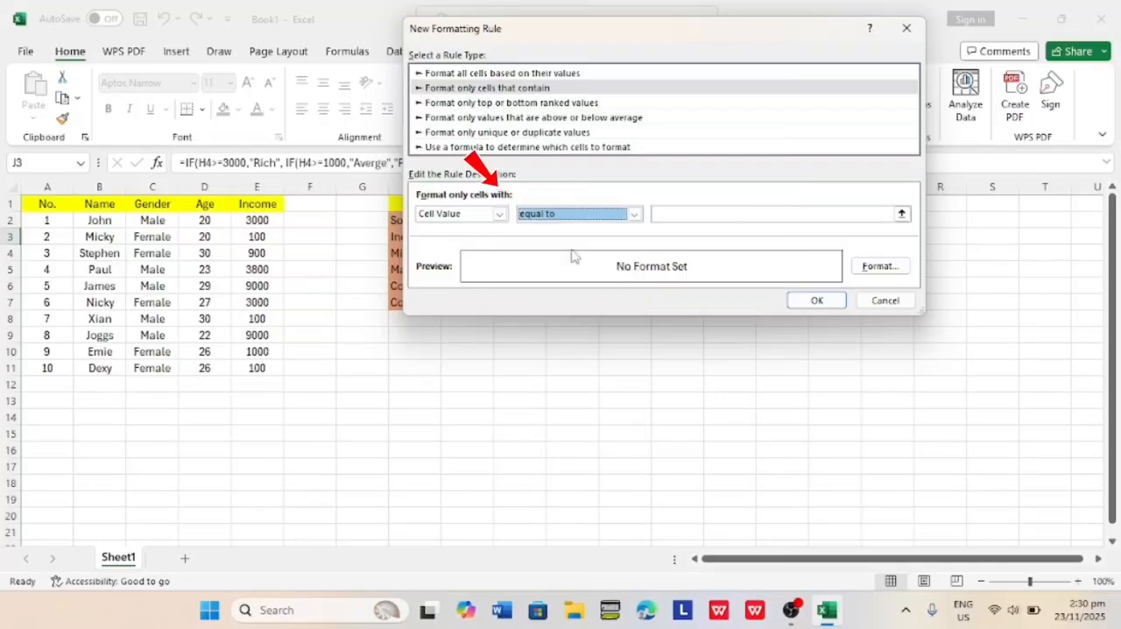
left_click(758, 214)
type("Rich")
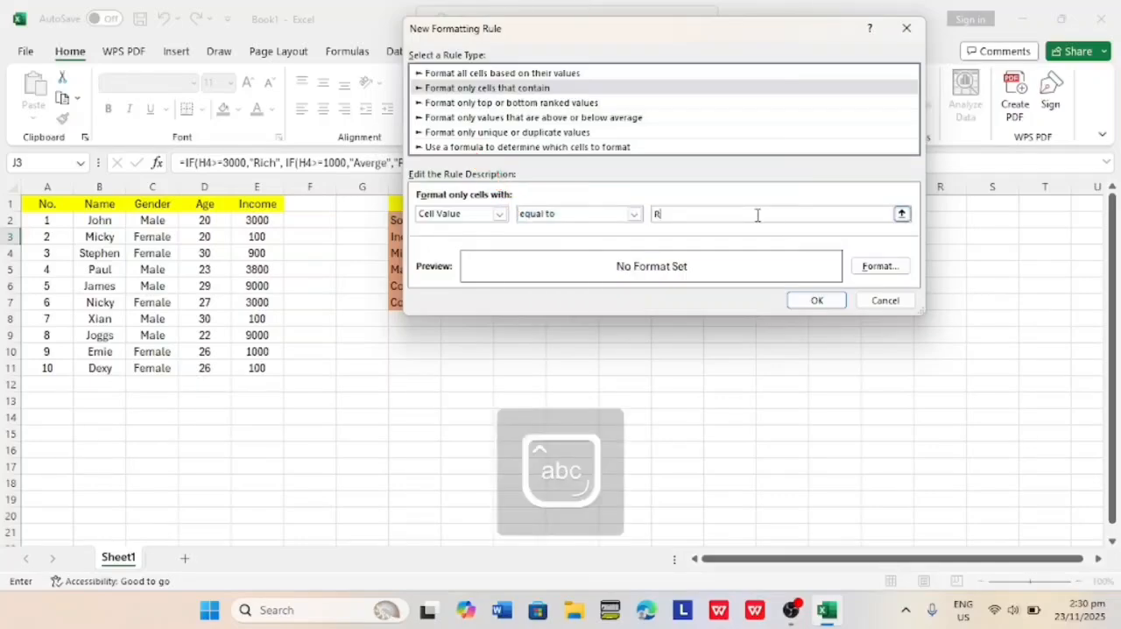
Give the Rich rule a green background fill and apply it to cell J3.
left_click(875, 266)
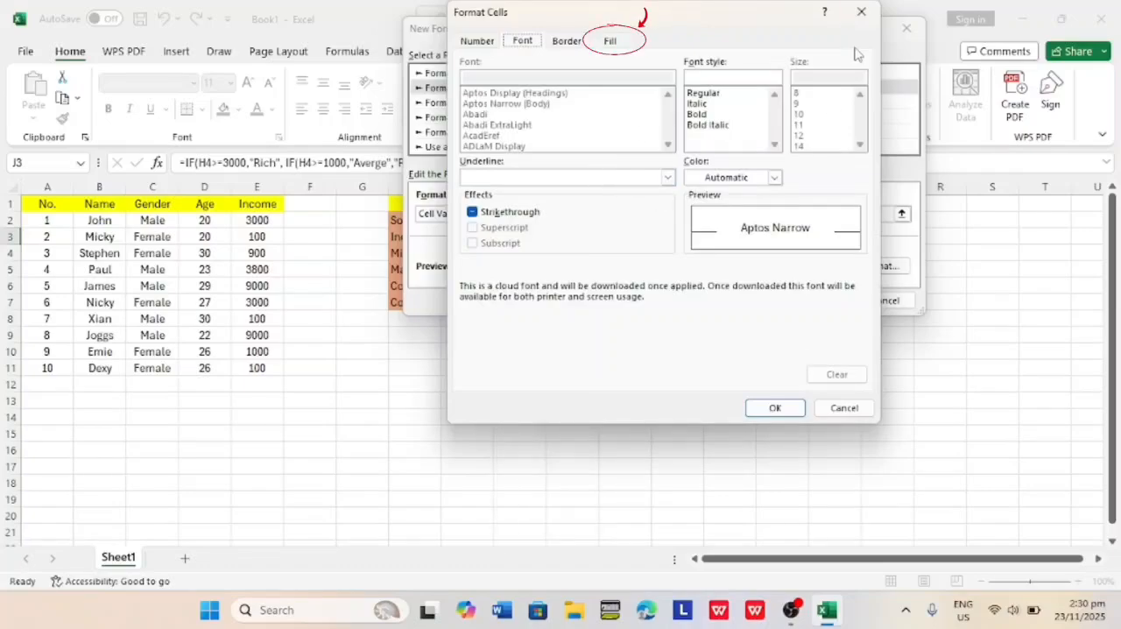
left_click(484, 43)
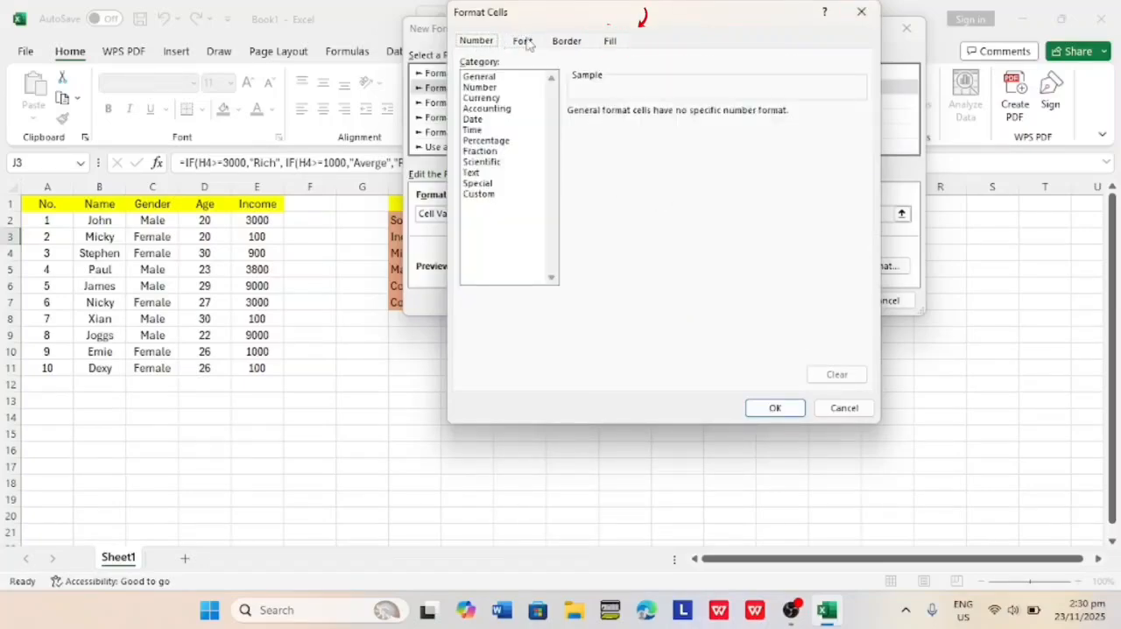
left_click(553, 43)
left_click(621, 42)
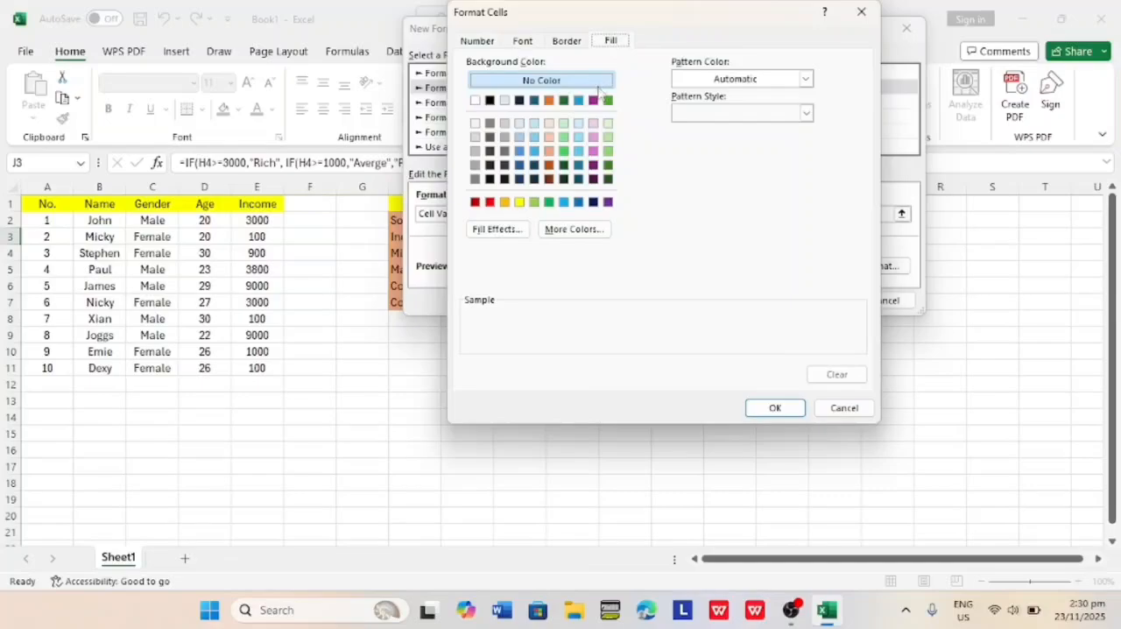
left_click(608, 101)
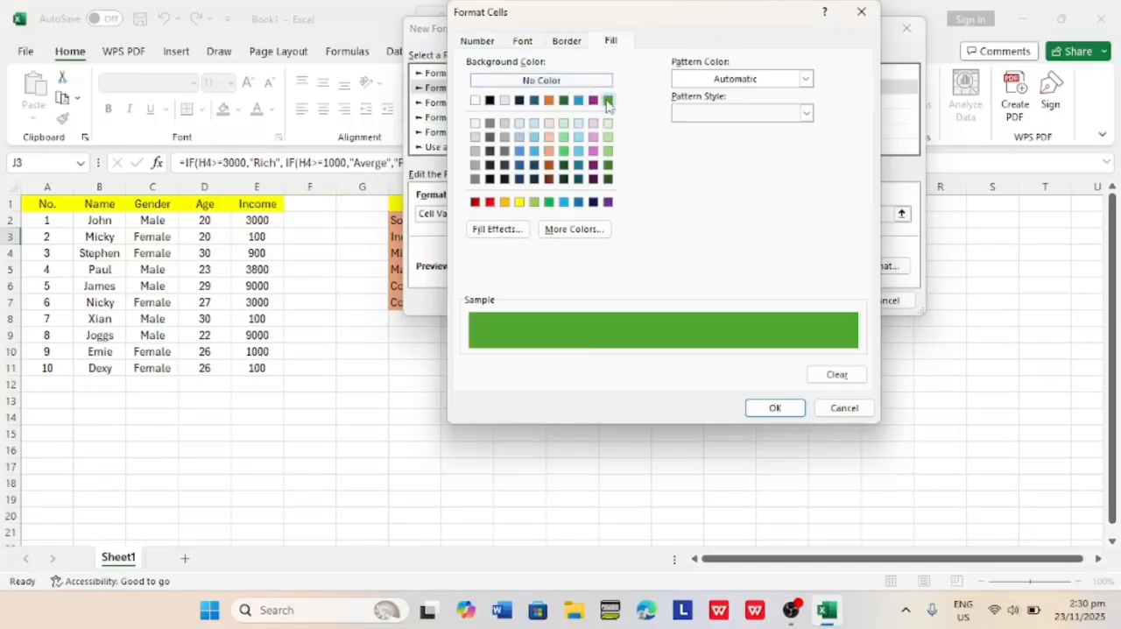
left_click(778, 412)
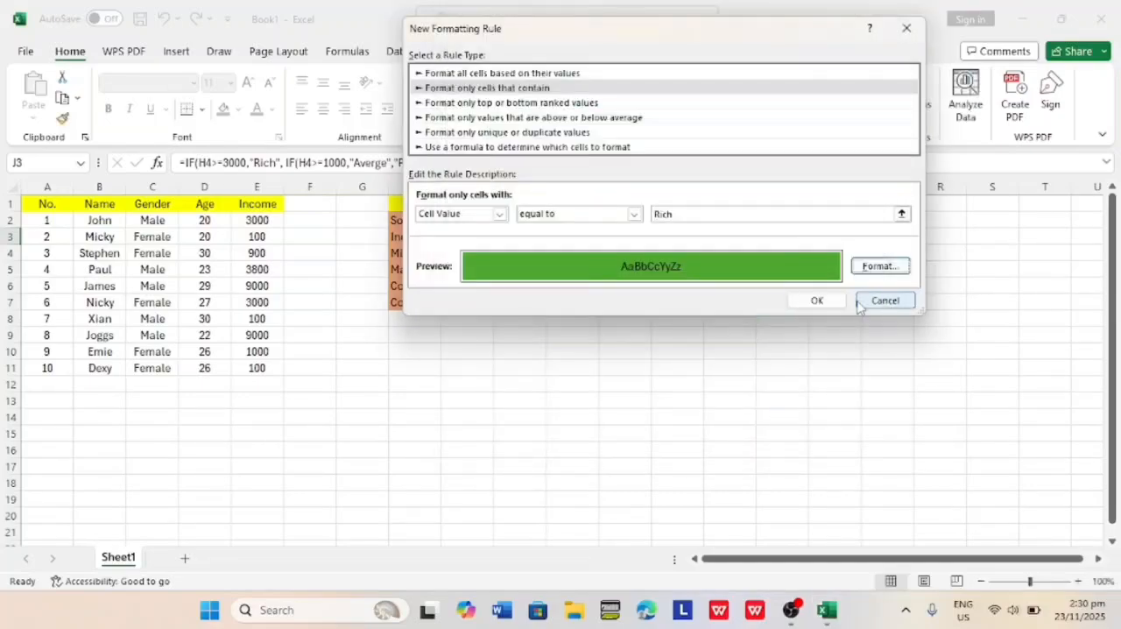
left_click(818, 301)
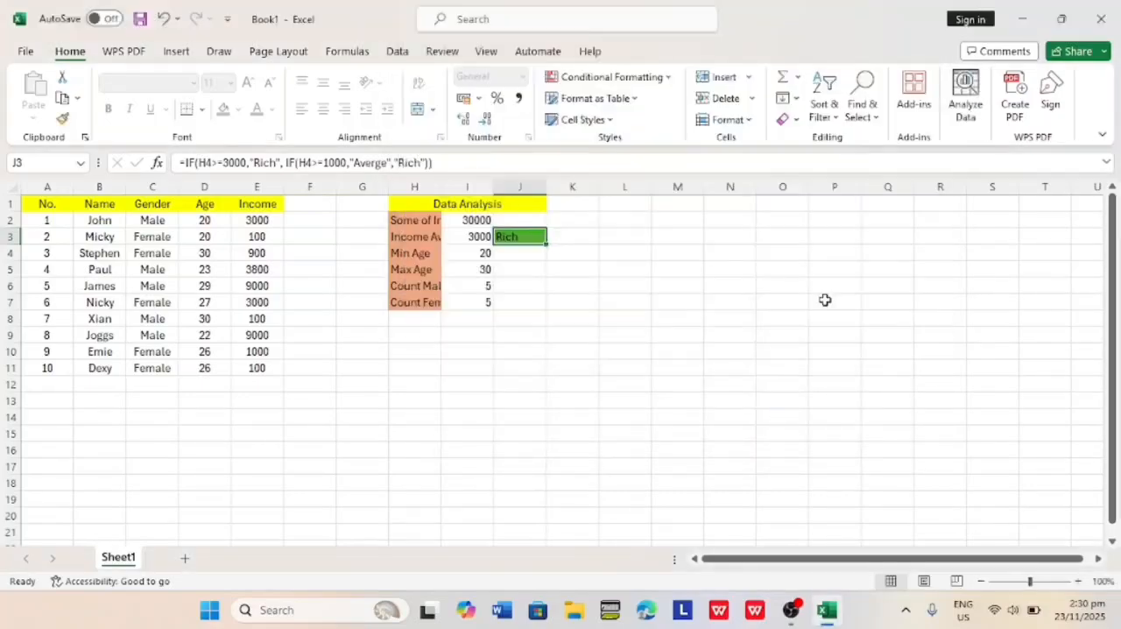
left_click(611, 320)
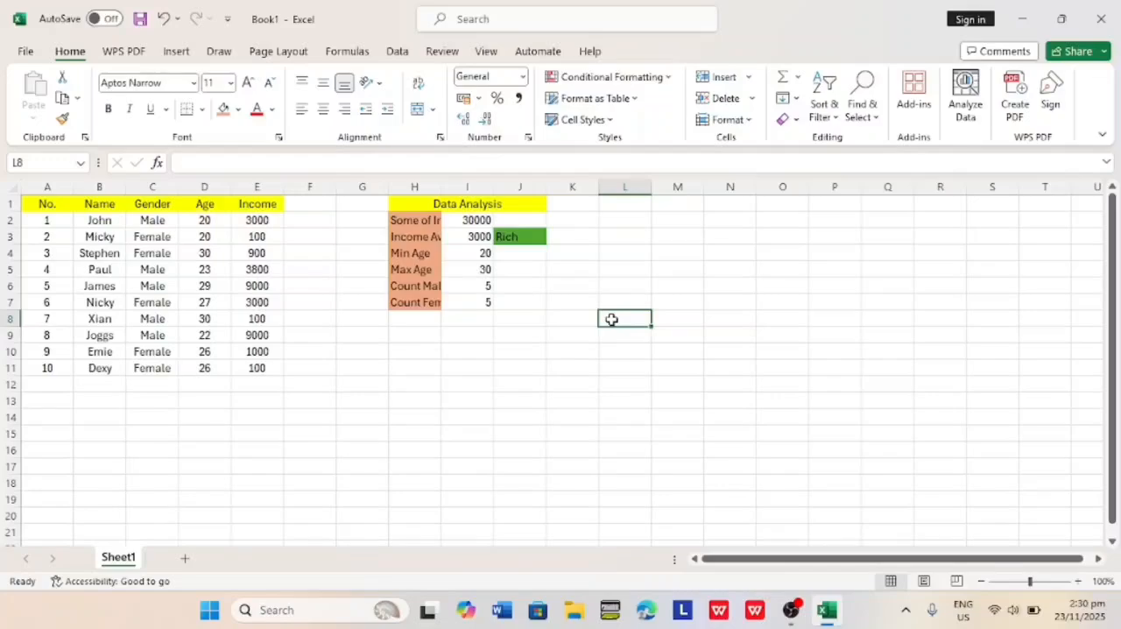
Create a conditional formatting rule for incomes E2:E11 that formats cell values greater than or equal to 3000.
left_click(244, 219)
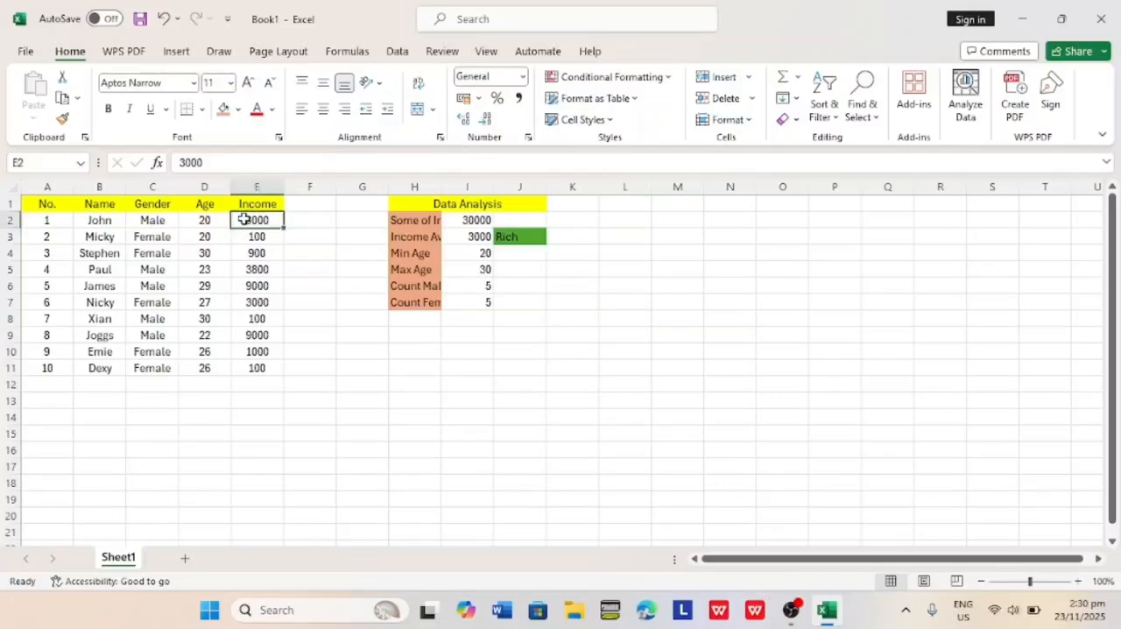
left_click_drag(243, 219, 263, 366)
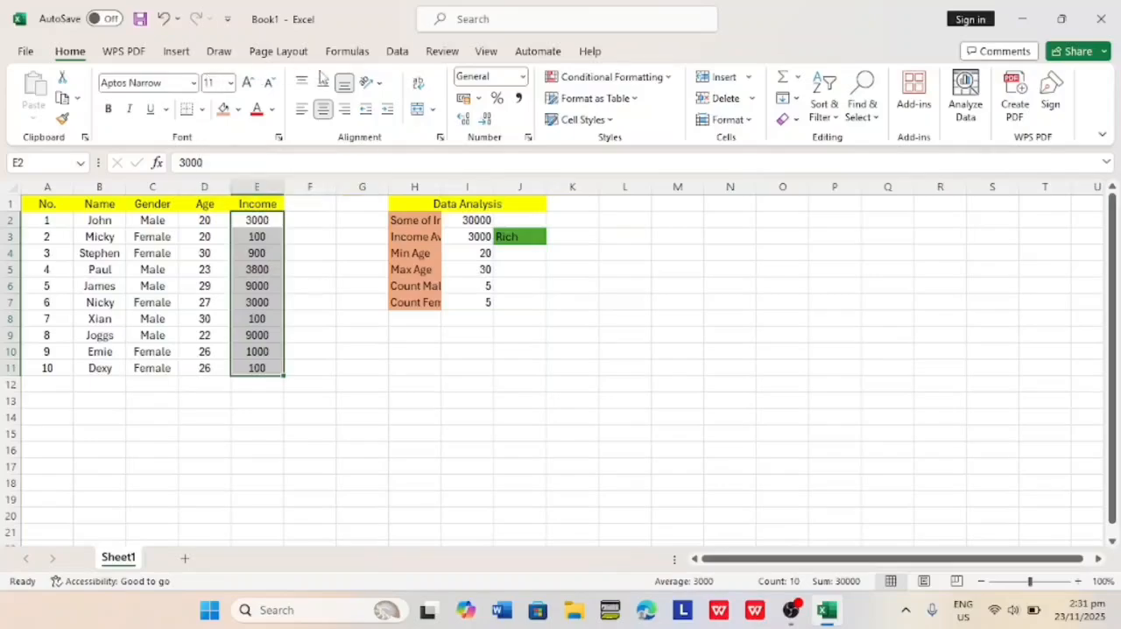
left_click(668, 77)
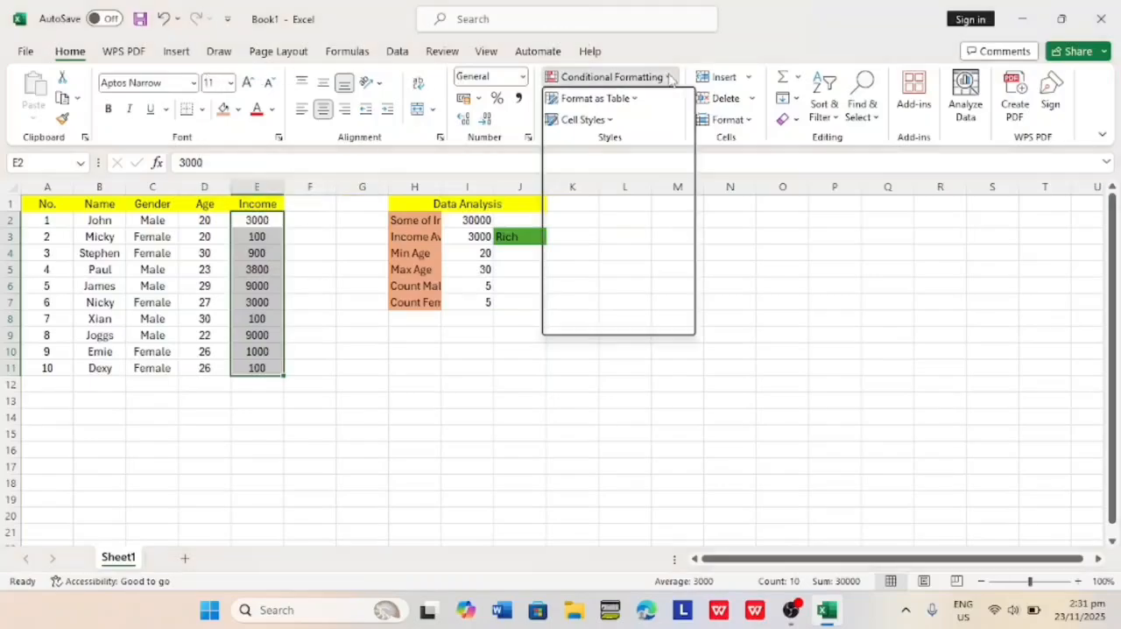
left_click(602, 277)
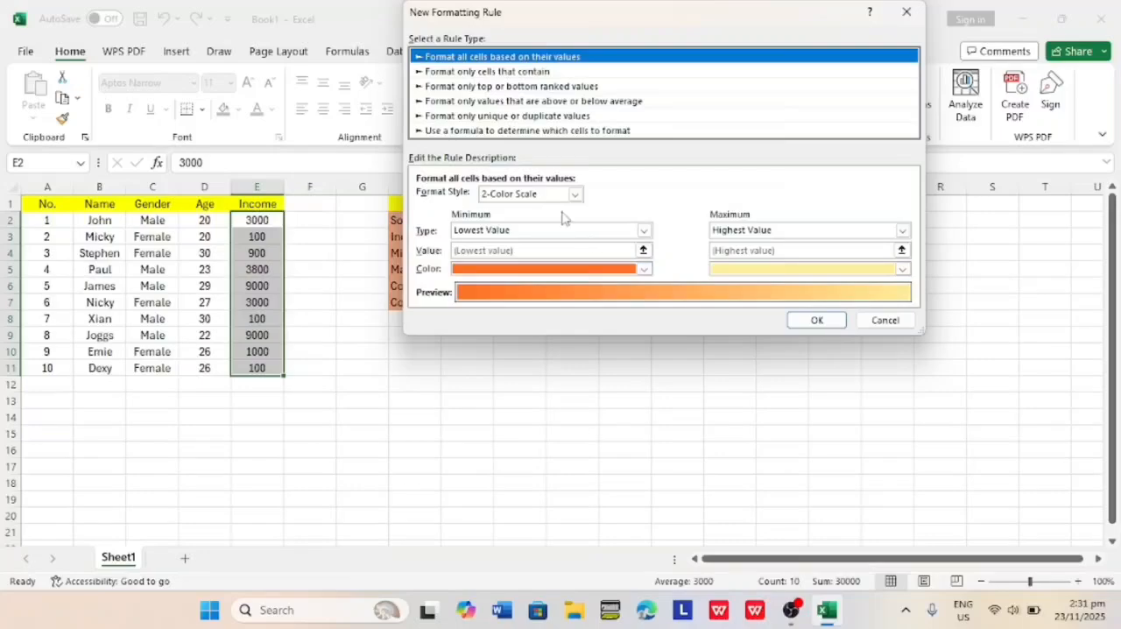
left_click(541, 72)
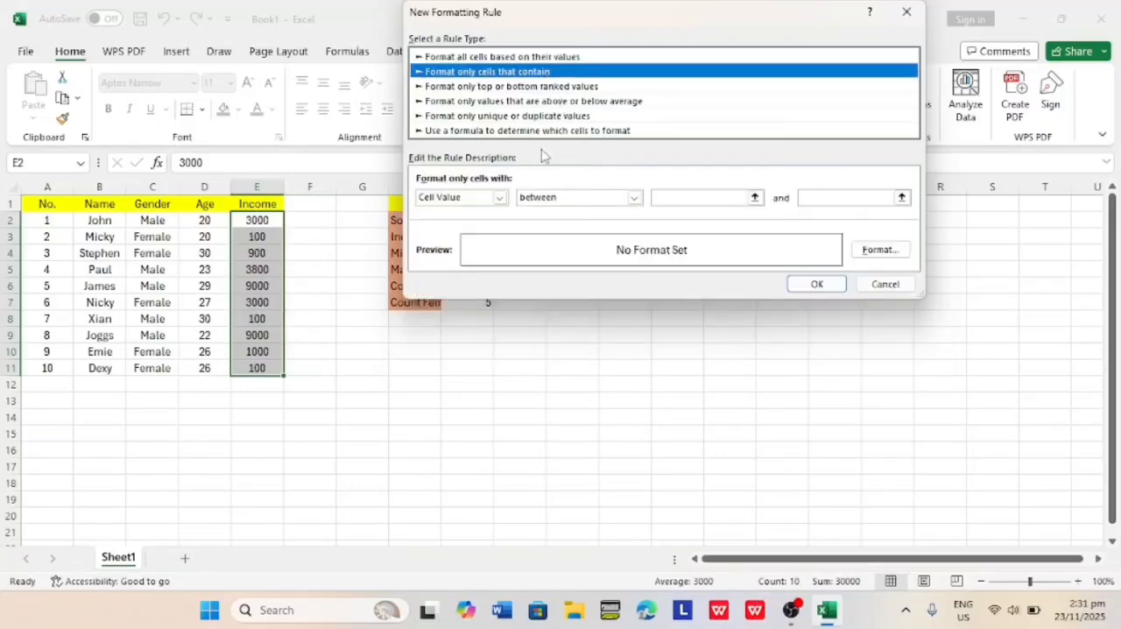
left_click(634, 198)
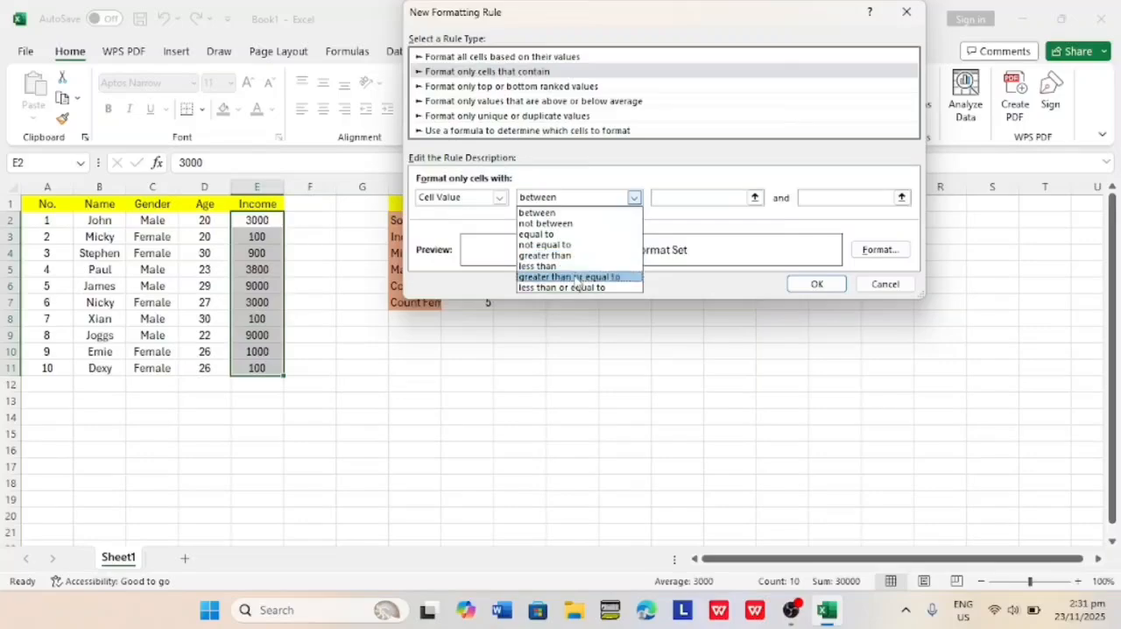
left_click(575, 278)
left_click(698, 197)
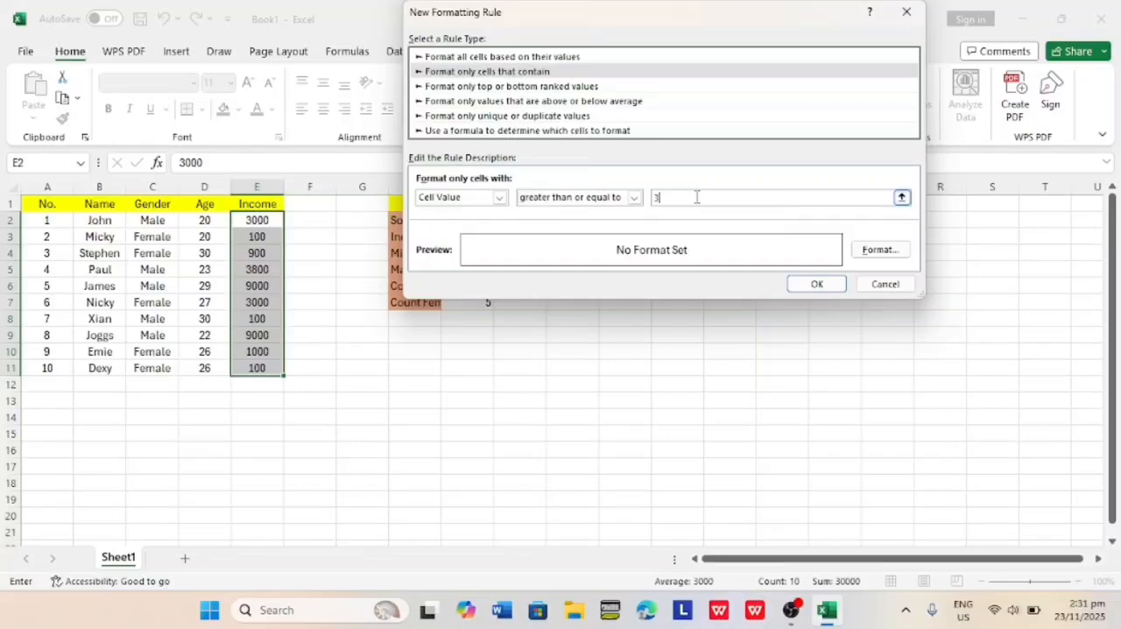
Give the income rule a green background fill and apply it to the Income column.
left_click(881, 249)
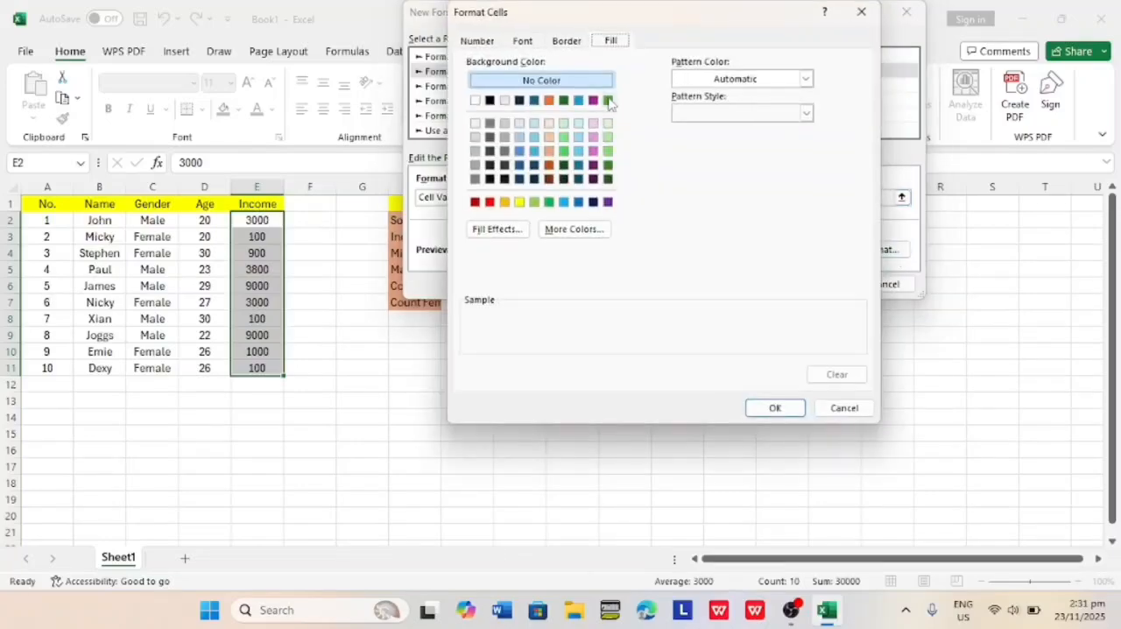
left_click(608, 100)
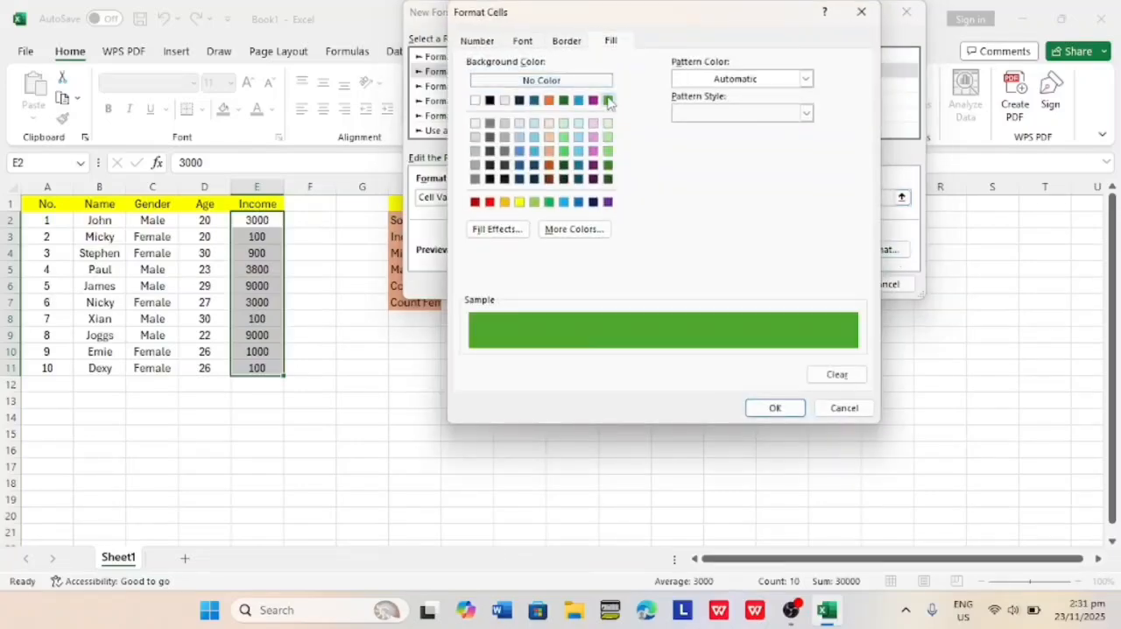
left_click(771, 409)
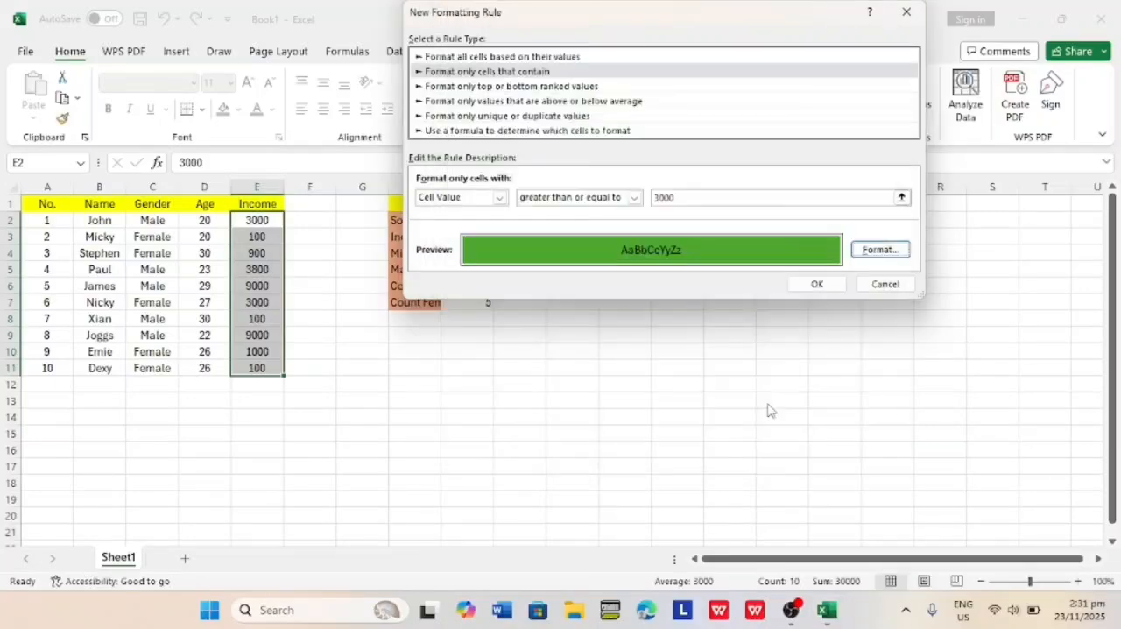
left_click(817, 283)
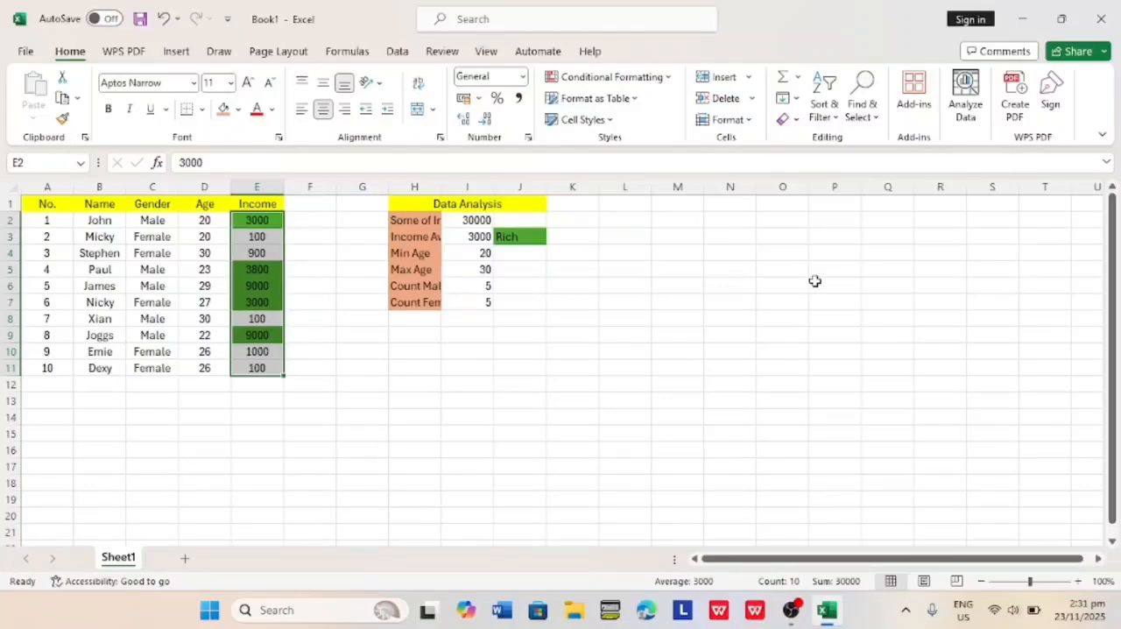
left_click(402, 382)
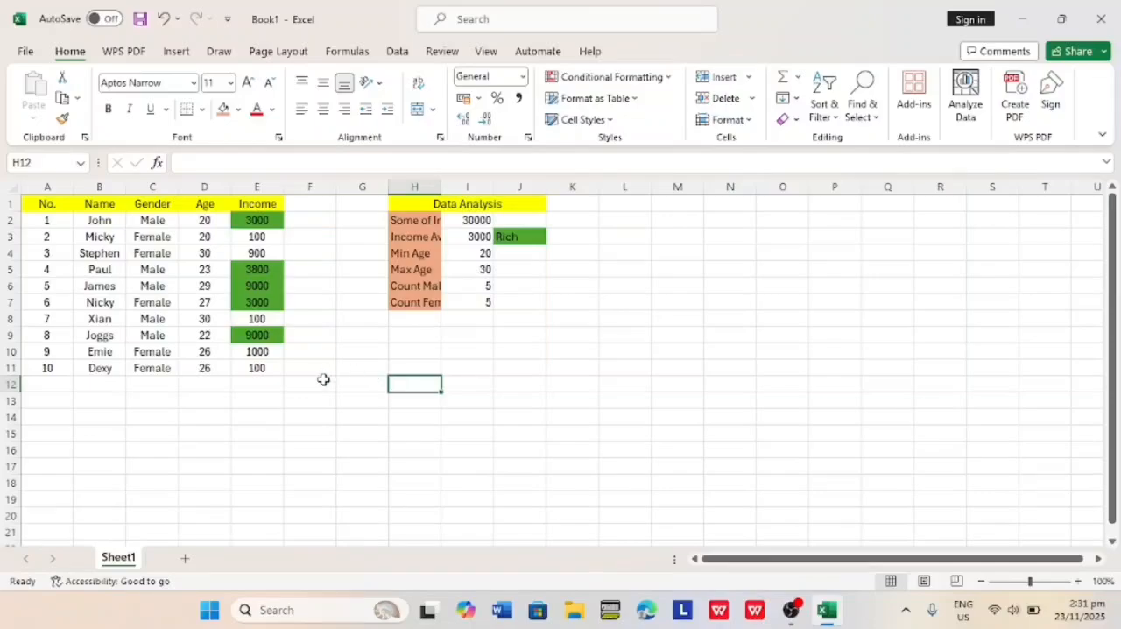
left_click(197, 219)
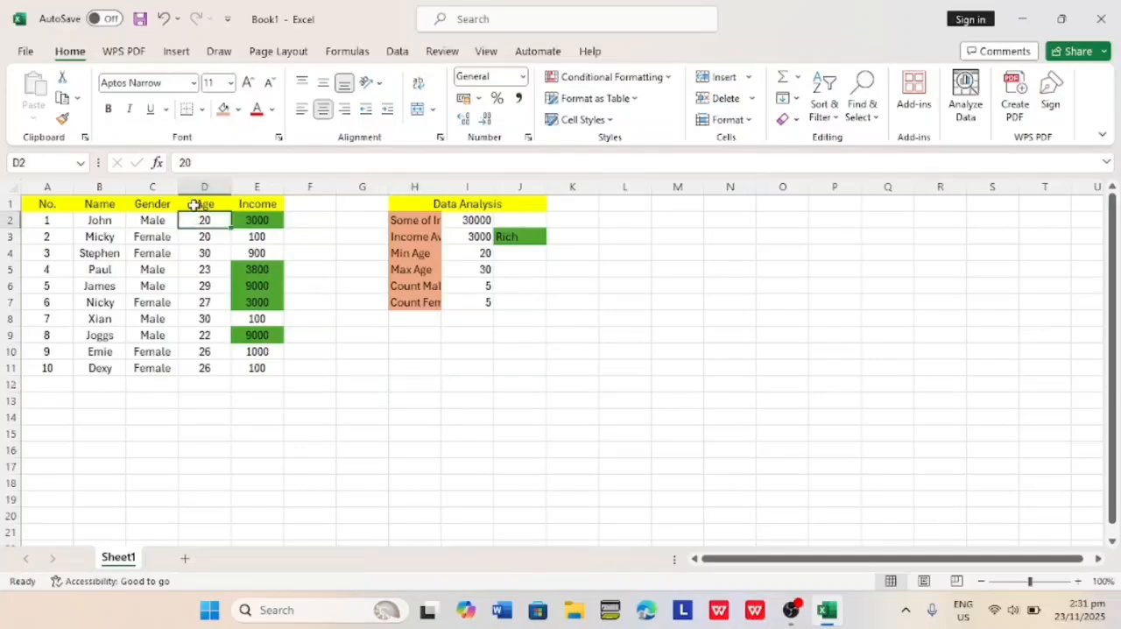
left_click(194, 203)
double_click(258, 252)
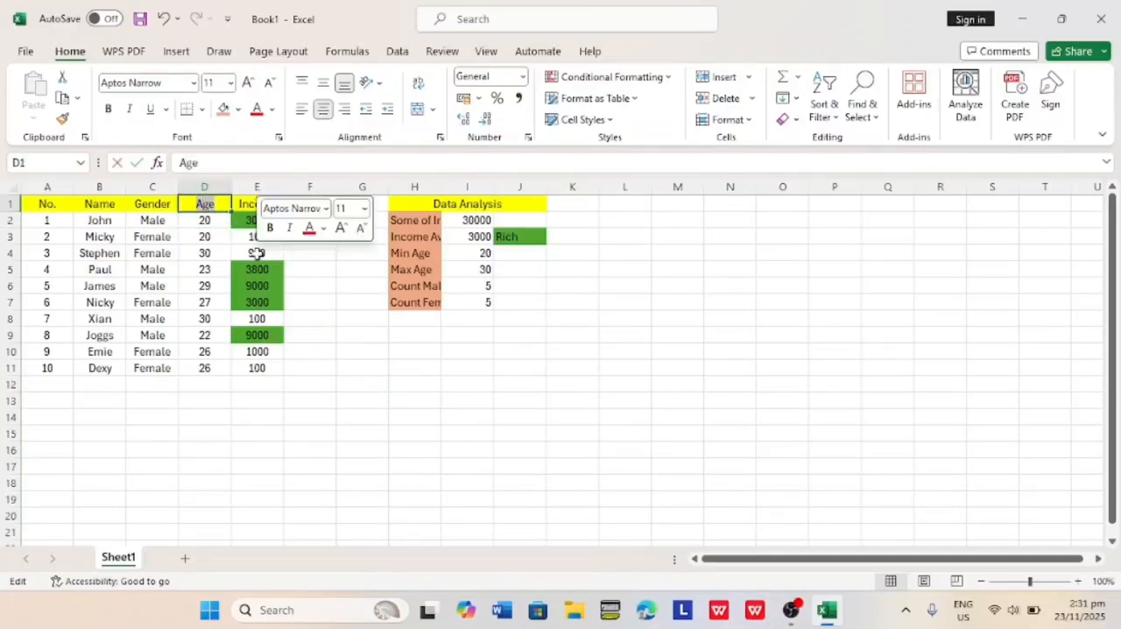
left_click(296, 298)
Insert a 2-D Line chart from the Age and Income columns, range D1:E11.
left_click_drag(199, 203, 260, 368)
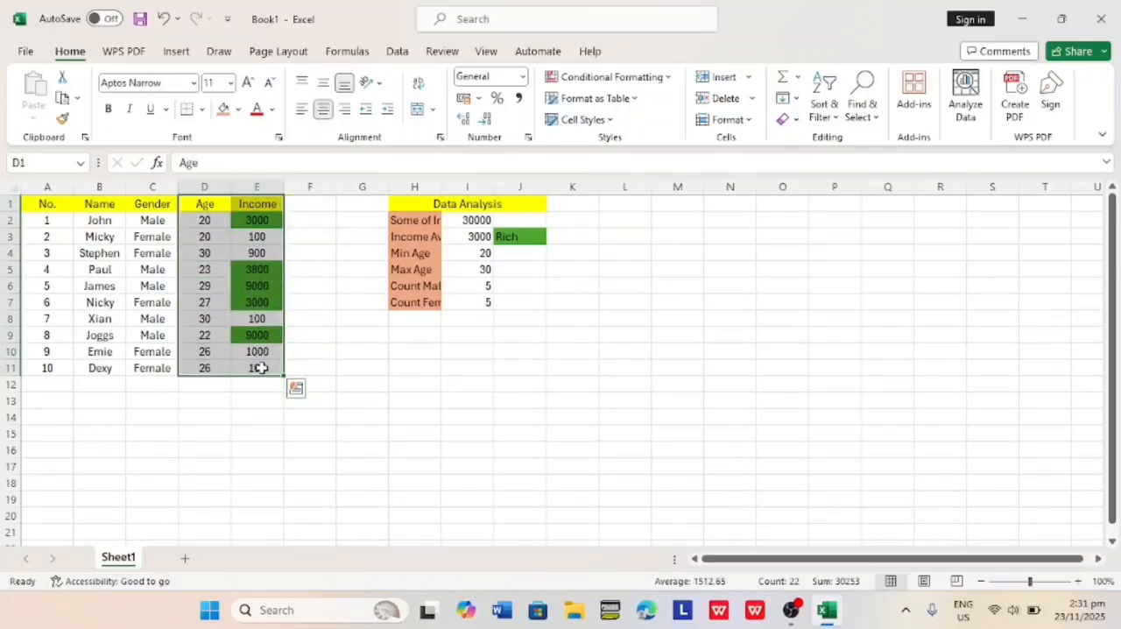
left_click(179, 53)
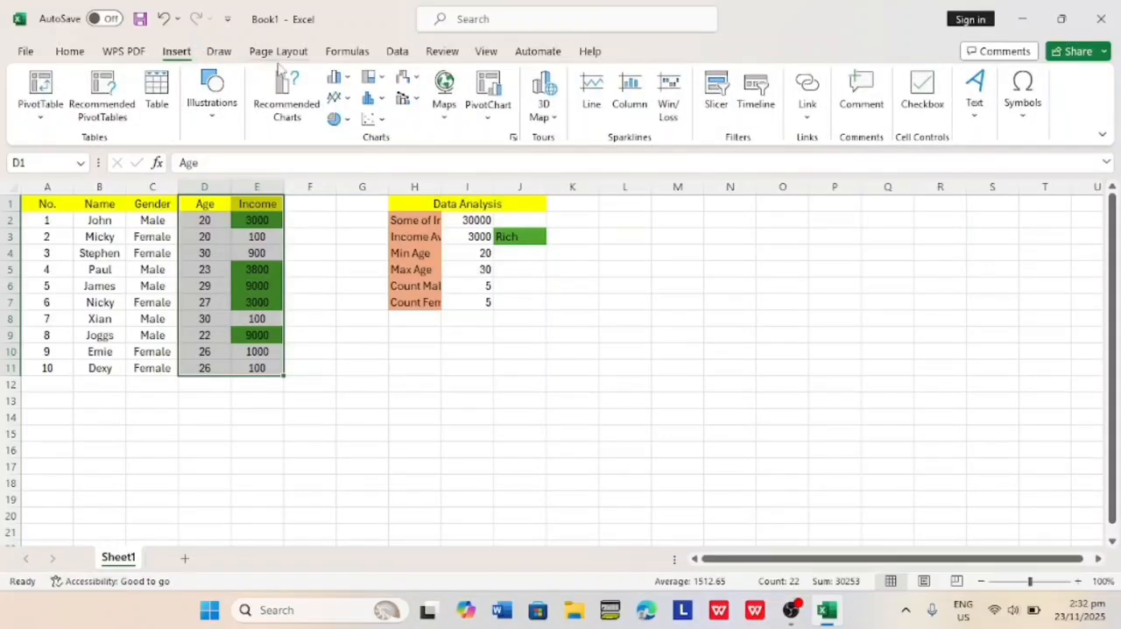
left_click(347, 99)
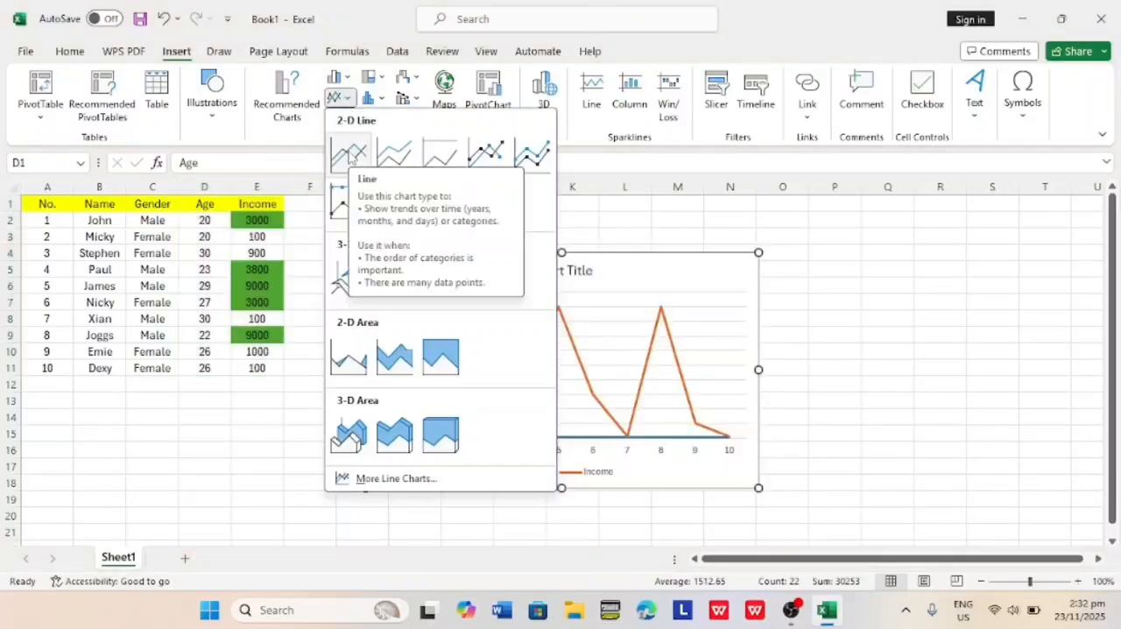
left_click(348, 156)
Delete the line chart and undo the deletion.
left_click_drag(705, 251, 903, 211)
left_click(778, 228)
key("Delete")
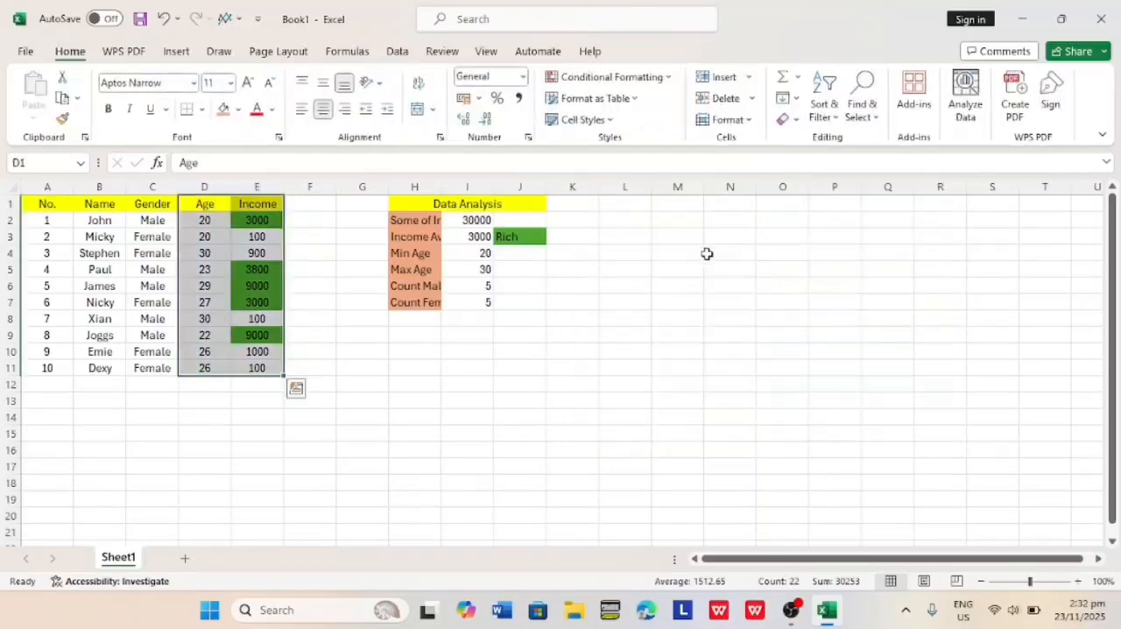
key("ctrl+z")
key("ctrl+z")
Change the line chart's title to Richness.
left_click(584, 270)
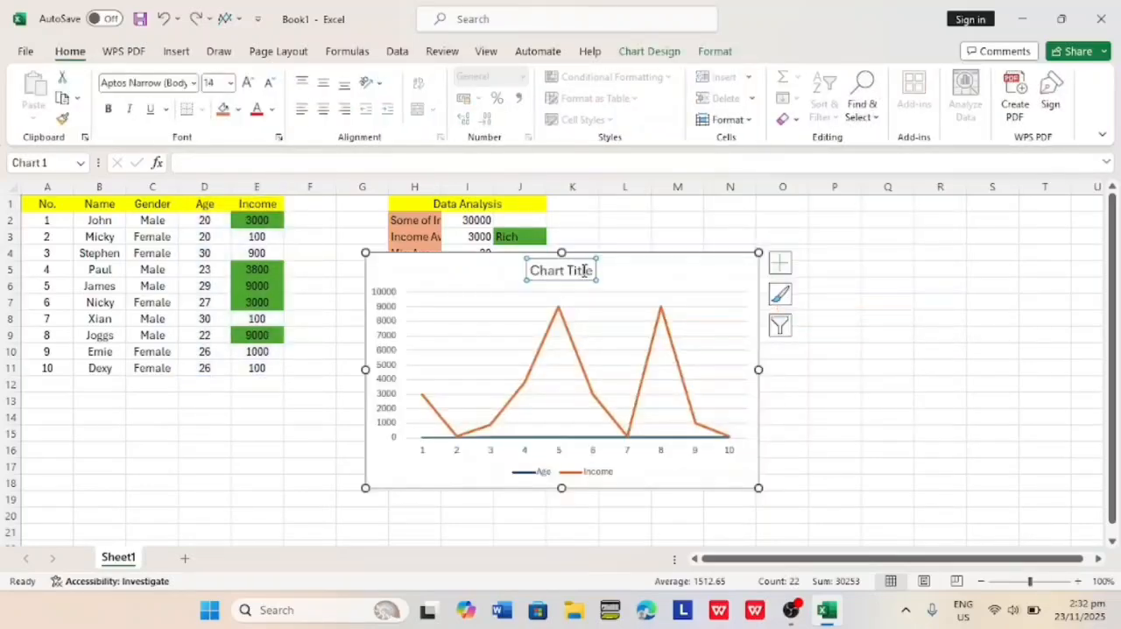
triple_click(588, 270)
type("Richness")
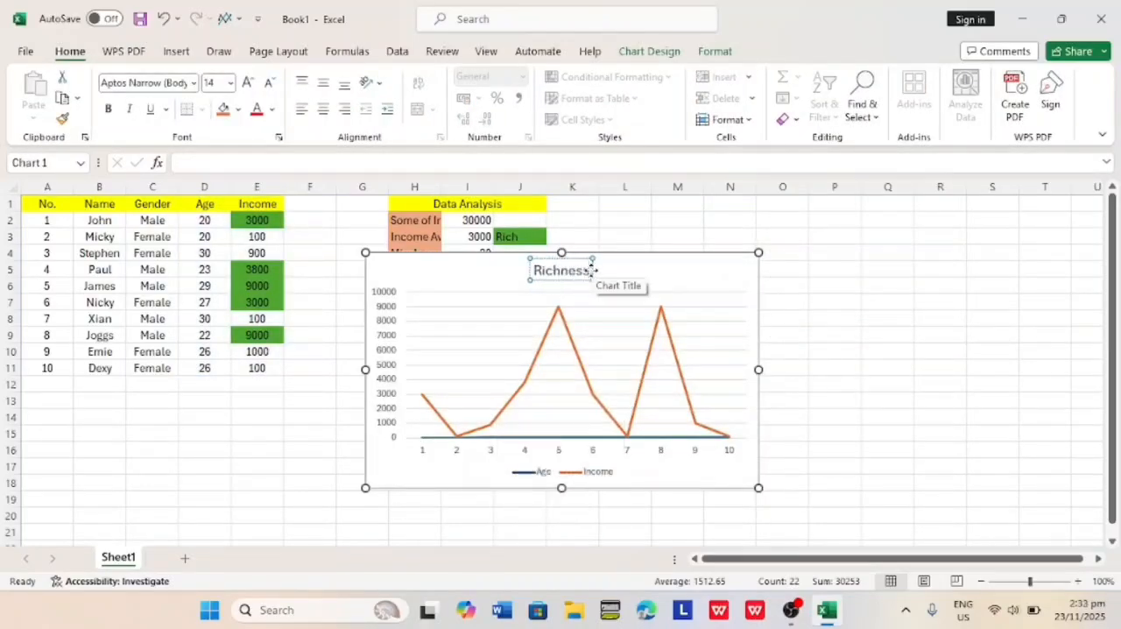
Make the Richness chart title bold and apply a chart style with a grey gradient background, round markers and data labels.
left_click_drag(531, 270, 591, 279)
left_click(111, 109)
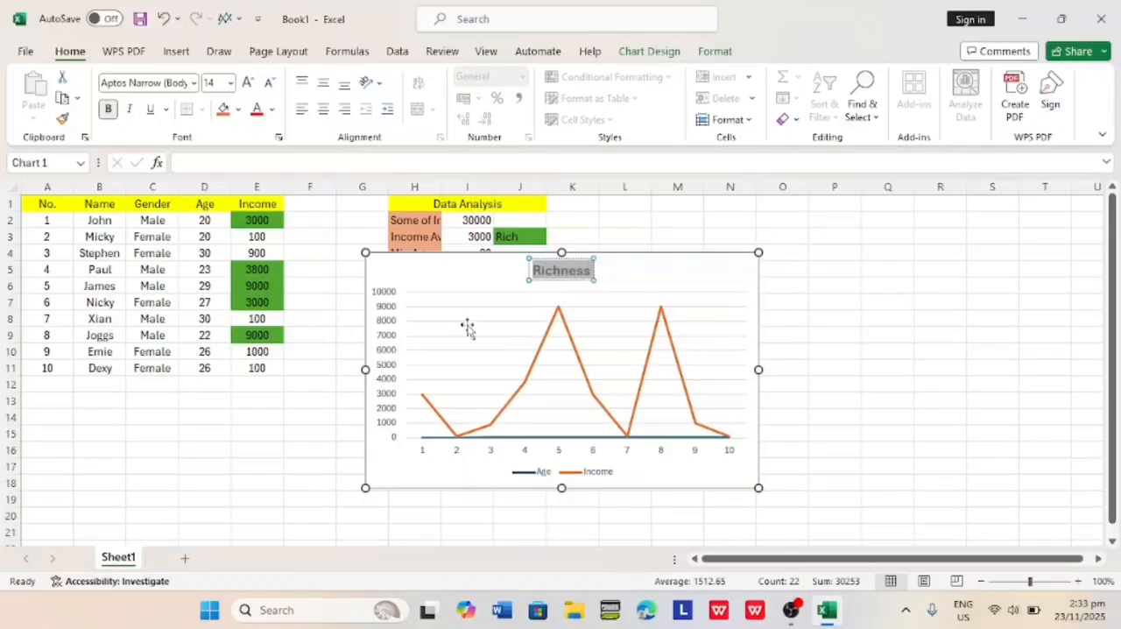
left_click(462, 322)
left_click(780, 294)
left_click(892, 438)
left_click(726, 532)
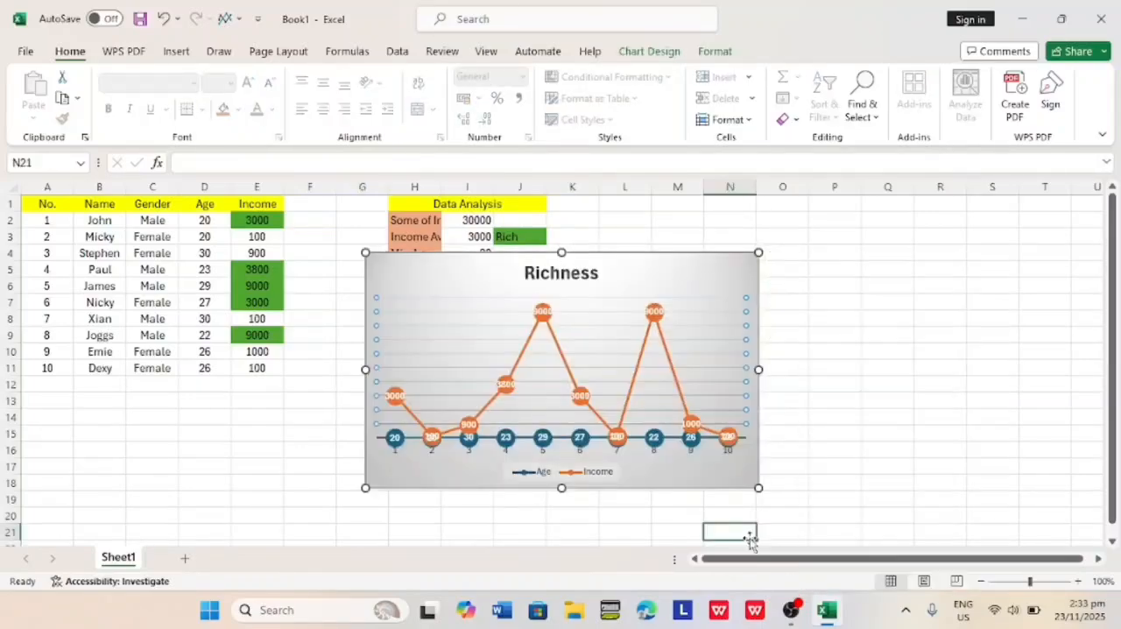
Move the Richness chart clear of the Data Analysis table, to about columns K to S beginning near row 3.
left_click(655, 253)
left_click_drag(654, 254, 872, 284)
left_click_drag(892, 296, 889, 298)
scroll(888, 298, "down", 1)
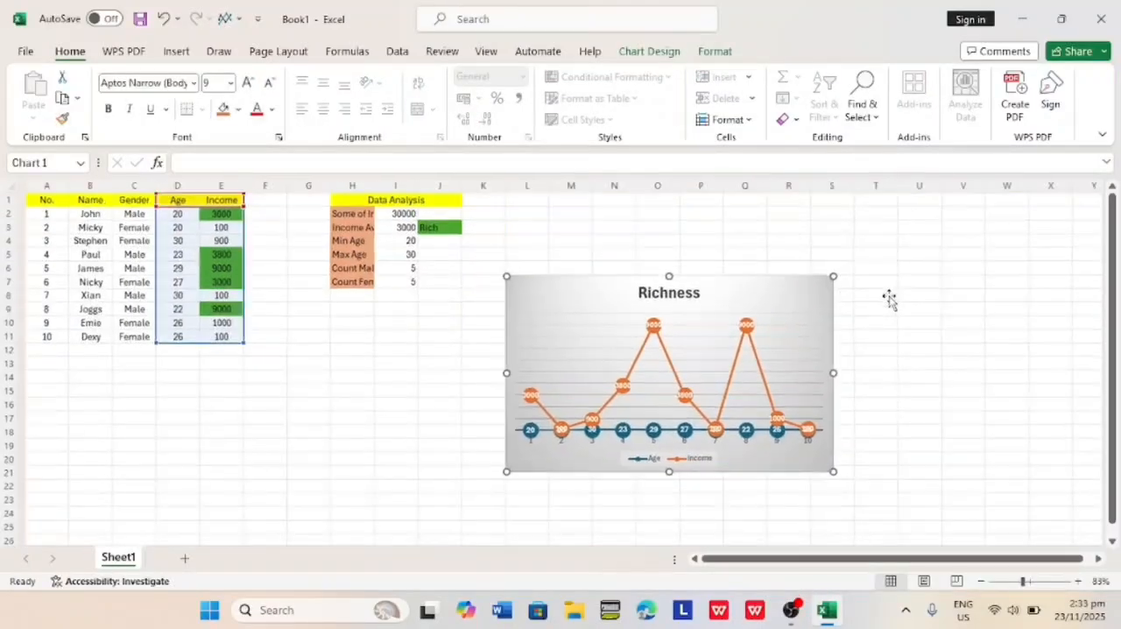
left_click_drag(734, 304, 727, 254)
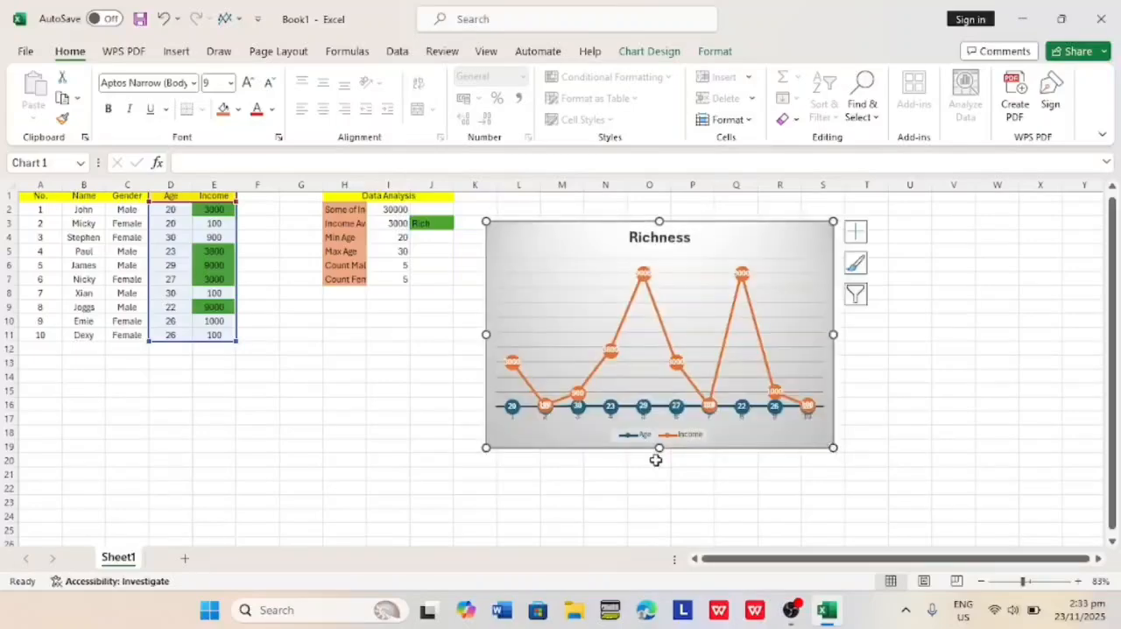
left_click(656, 458)
scroll(623, 336, "up", 8)
scroll(621, 333, "down", 6)
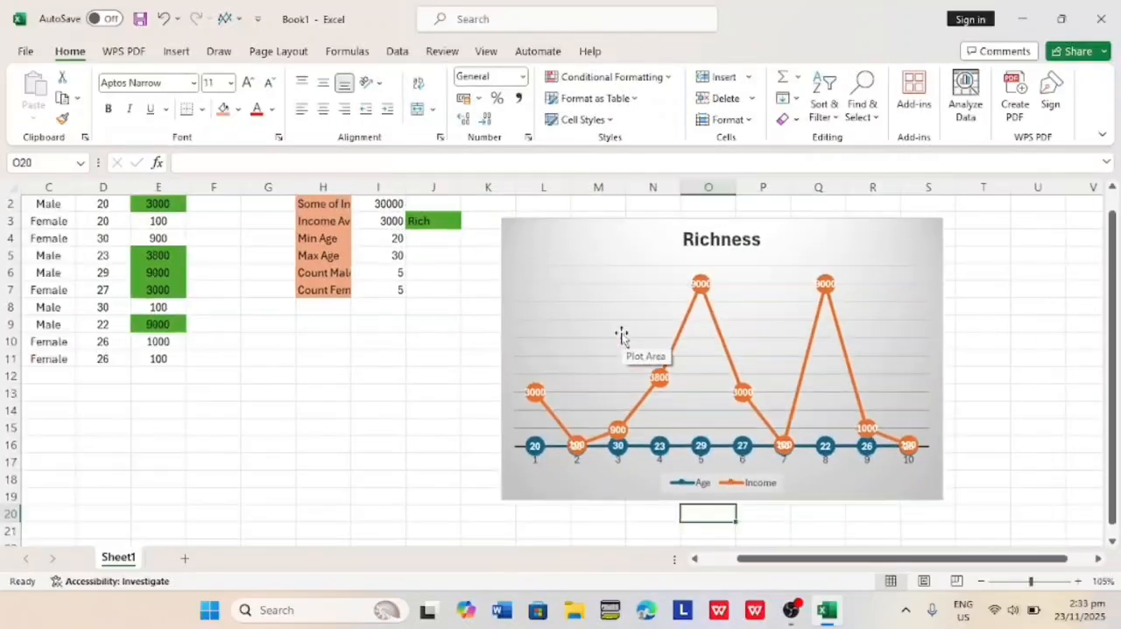
left_click(300, 372)
scroll(301, 369, "down", 3)
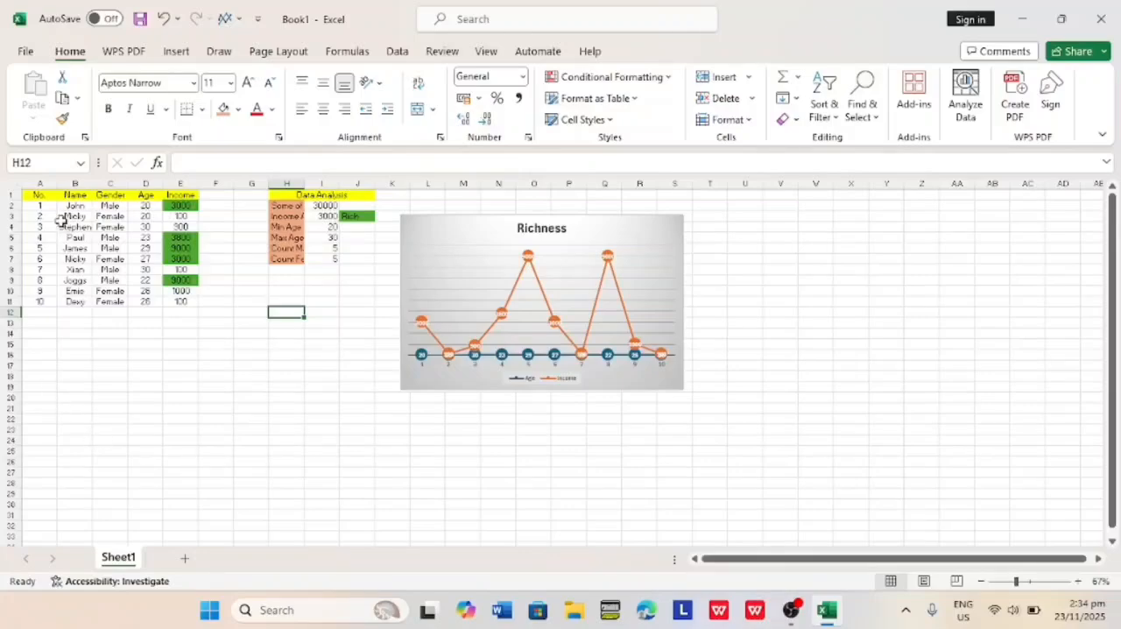
Insert a PivotTable from the people table, range A1:E11, on a new worksheet.
left_click(32, 194)
left_click_drag(32, 194, 185, 302)
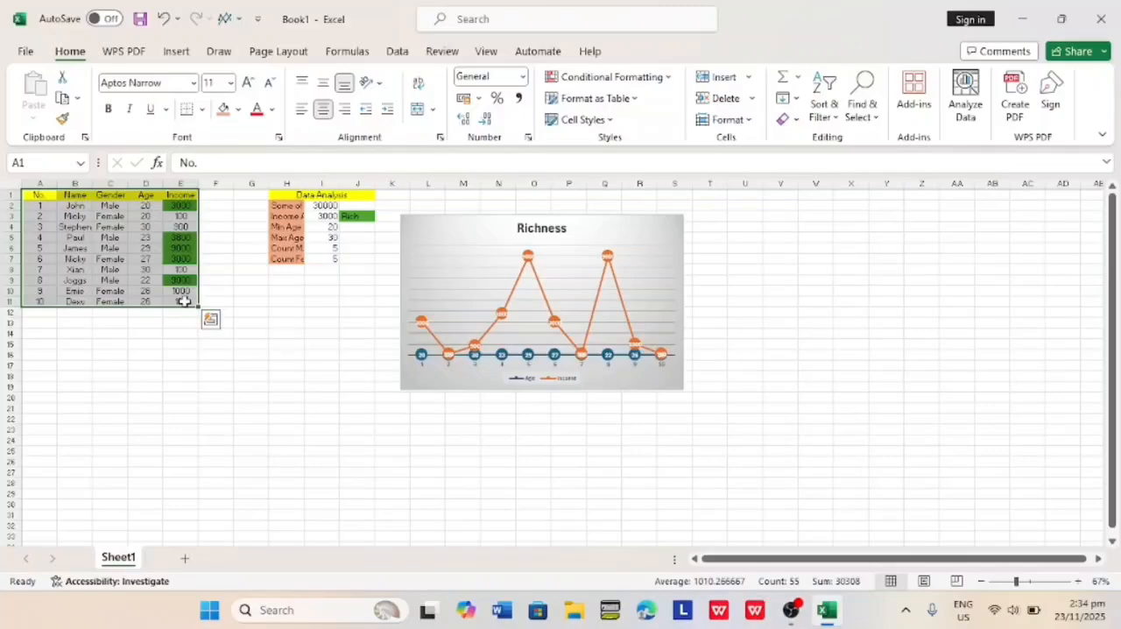
left_click(175, 53)
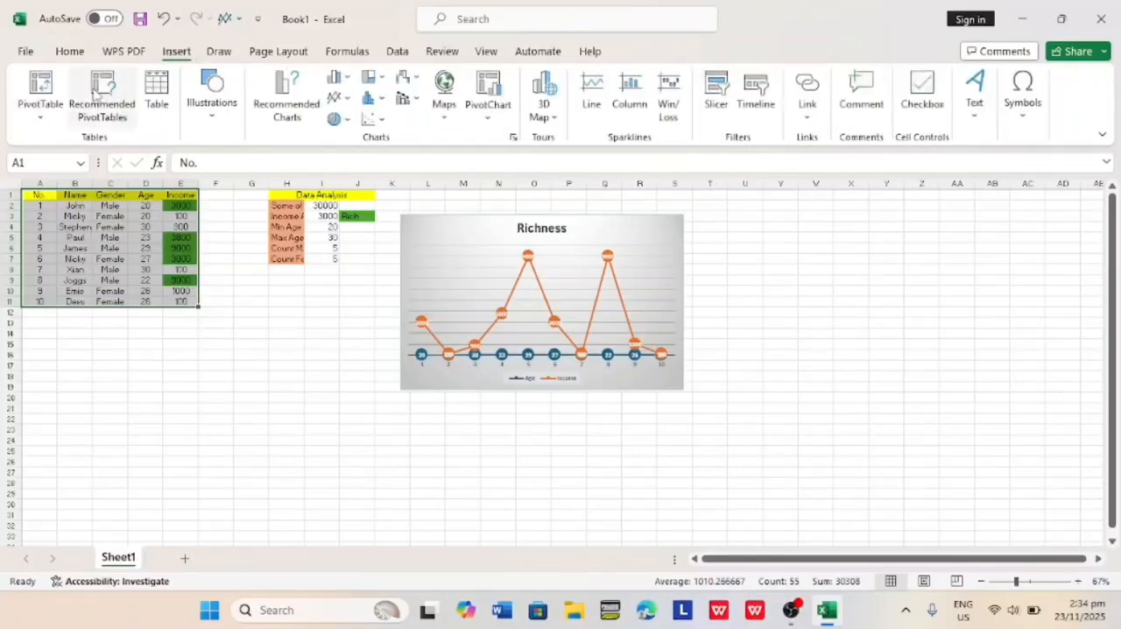
left_click(41, 108)
left_click(44, 90)
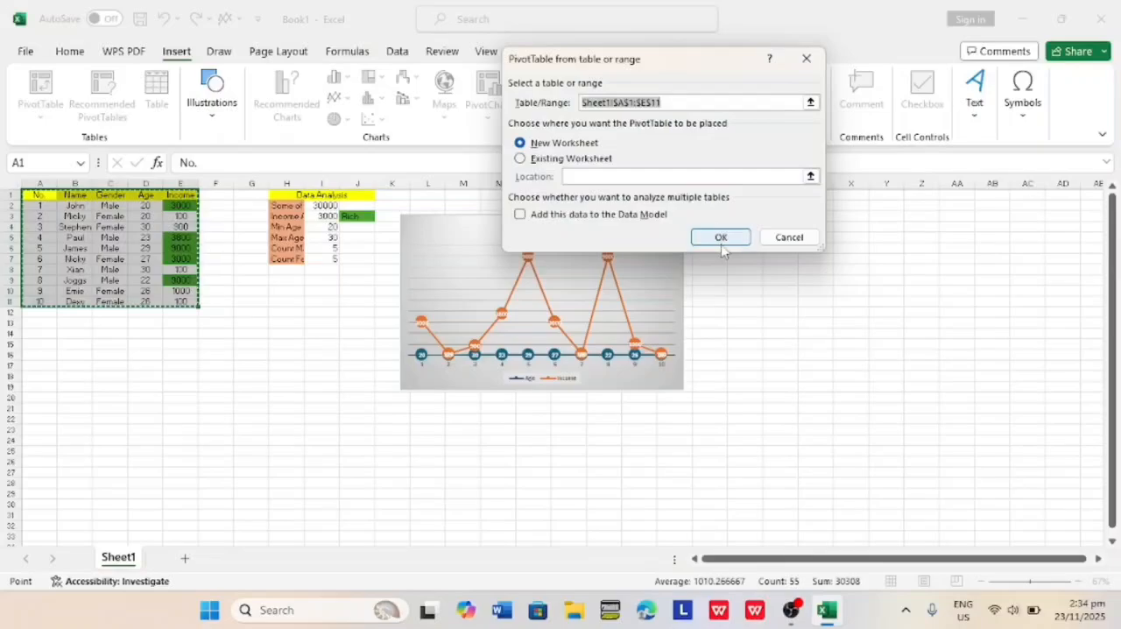
left_click(721, 243)
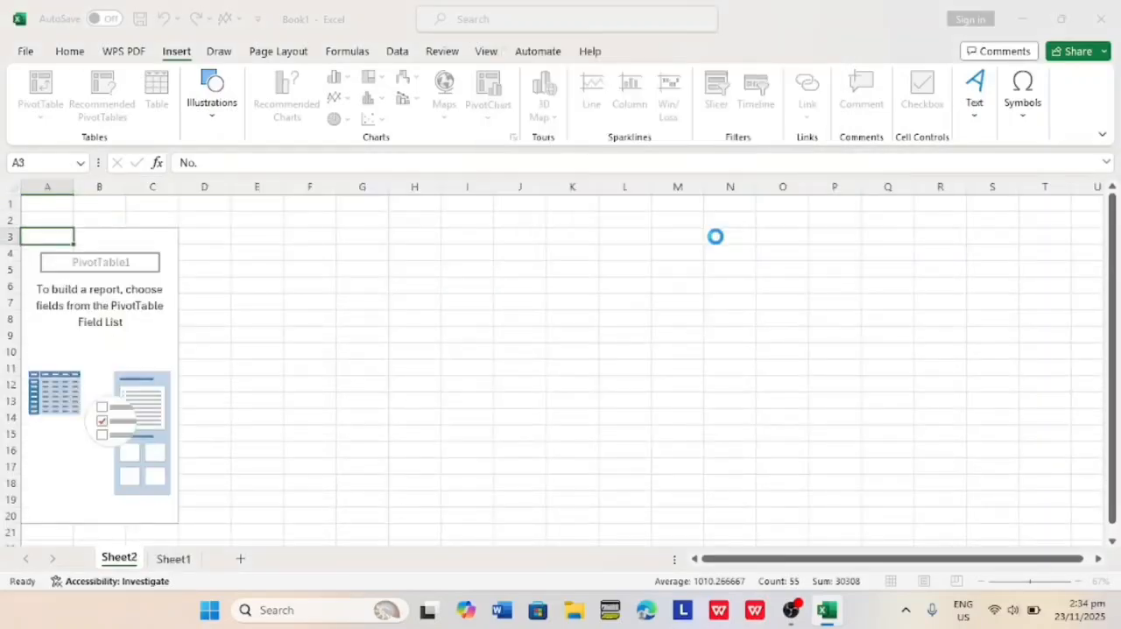
Add the No., Name, Gender, Age and Income fields to the PivotTable.
left_click(854, 293)
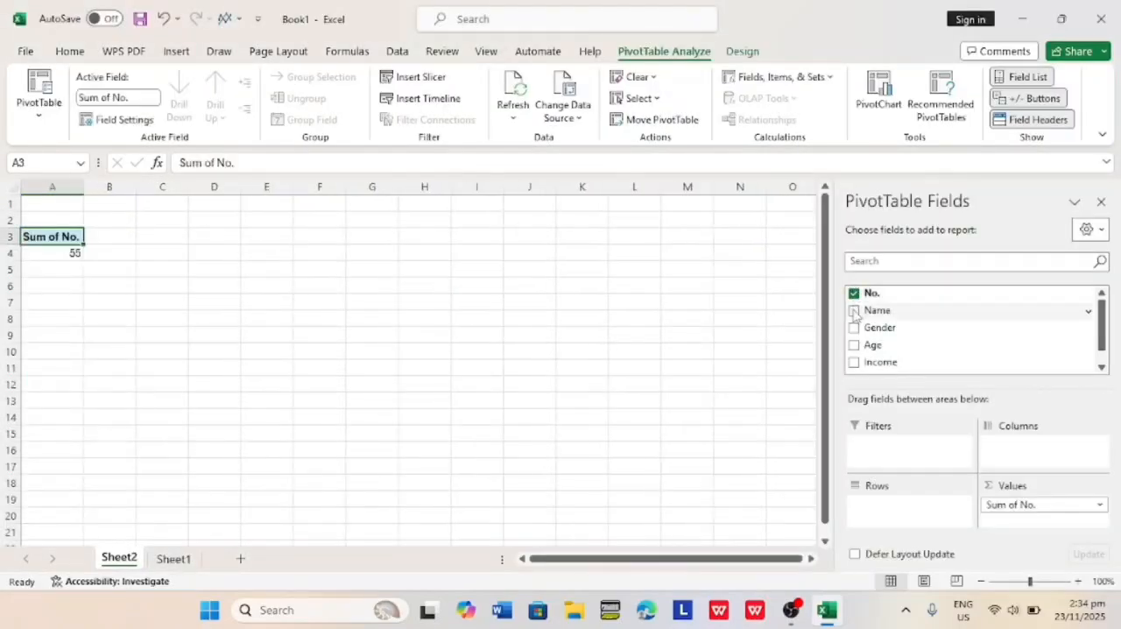
left_click(854, 311)
left_click(854, 327)
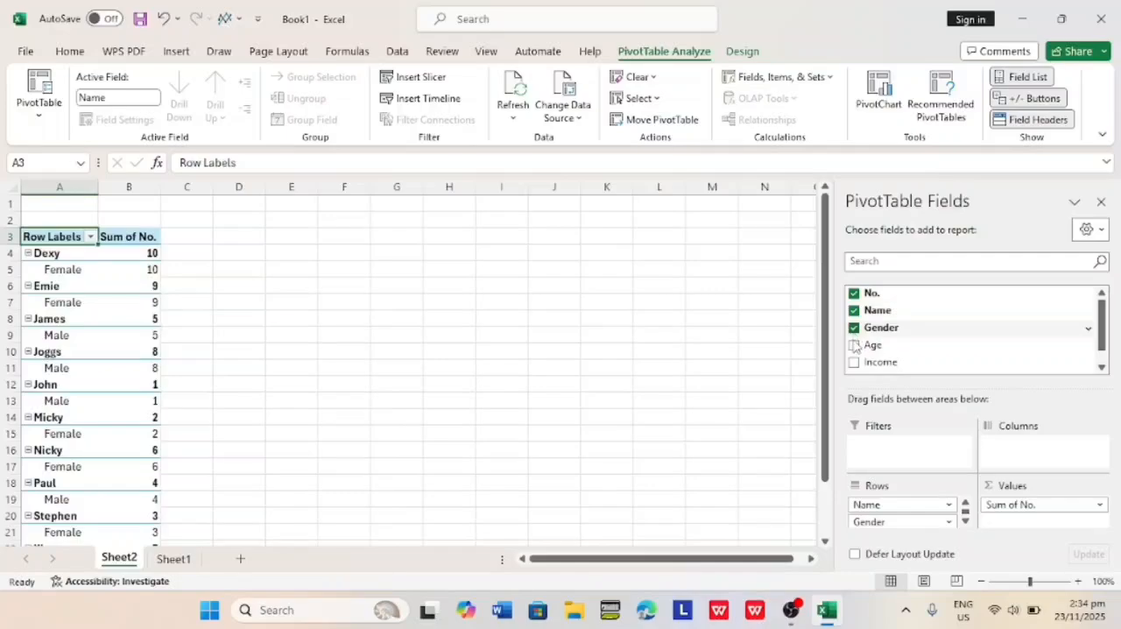
left_click(854, 345)
left_click(854, 362)
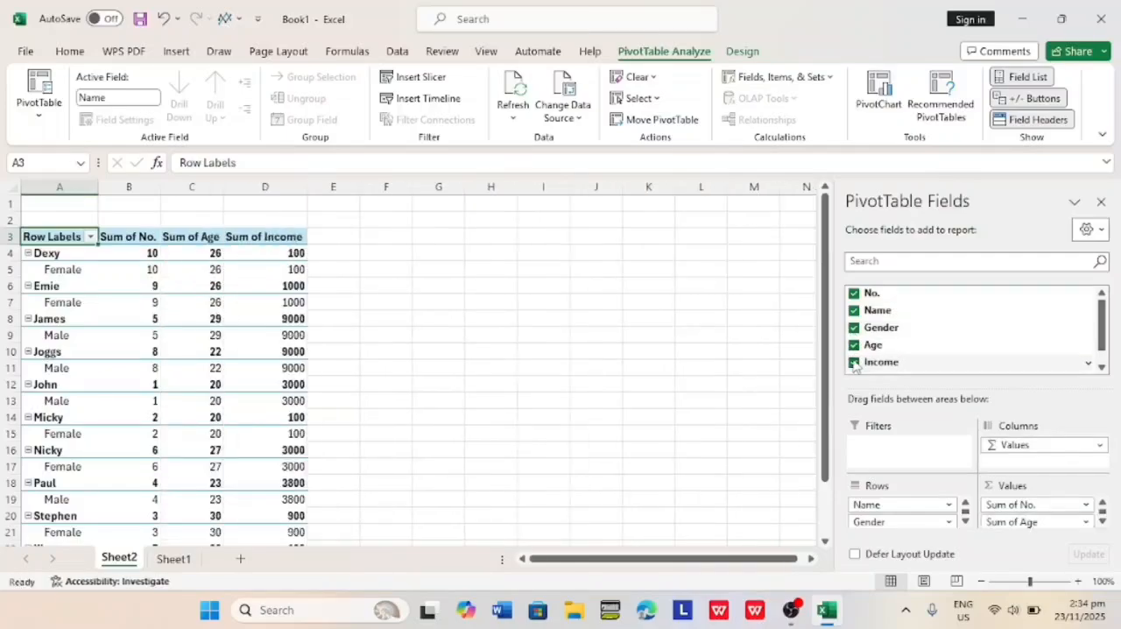
scroll(341, 330, "down", 2)
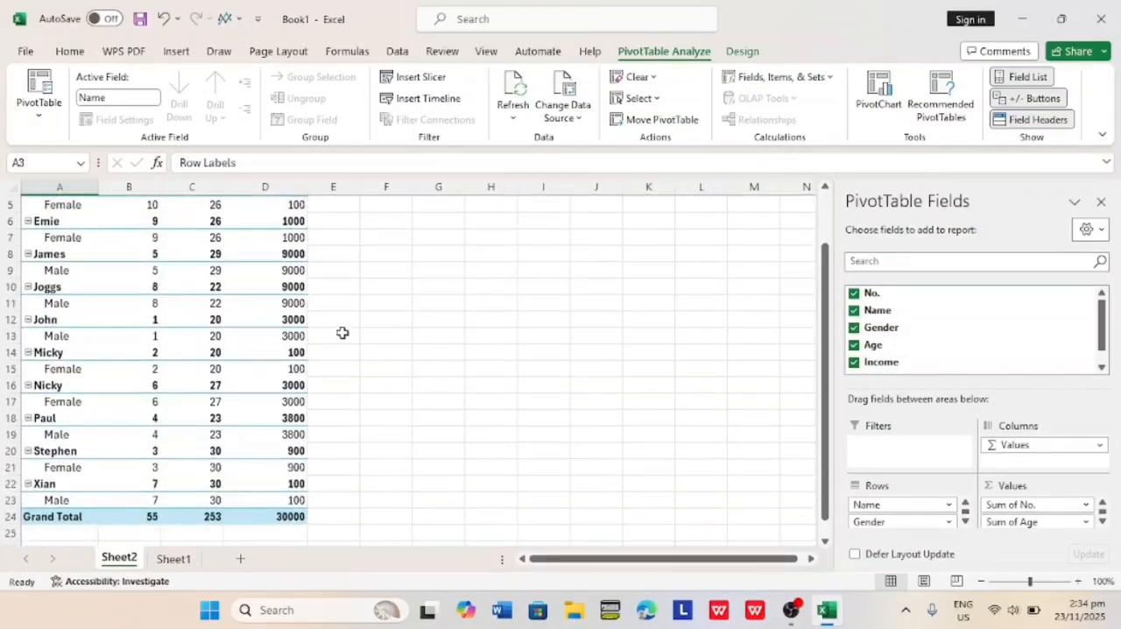
scroll(343, 333, "down", 2, "ctrl")
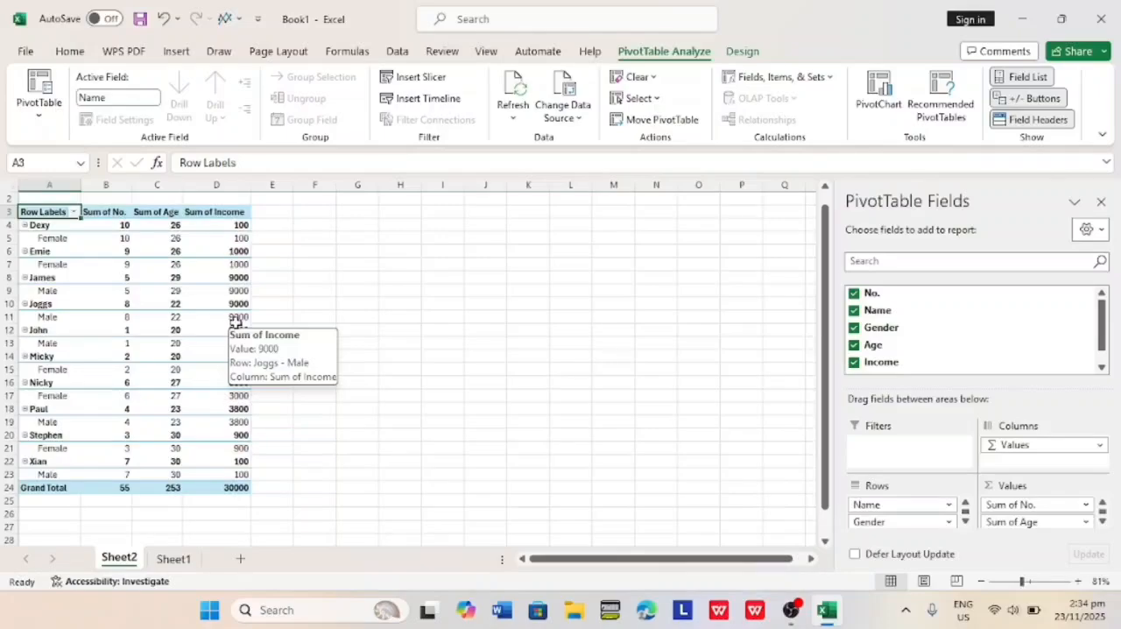
Remove the No., Age and Income fields from the PivotTable, keeping Name and Gender as rows.
left_click(854, 295)
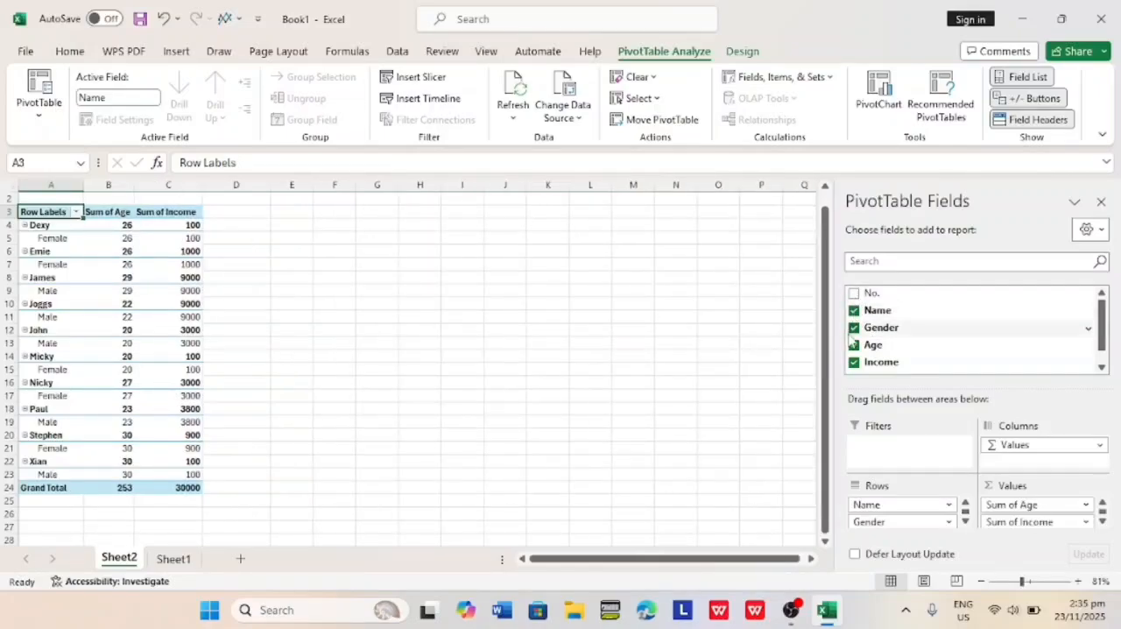
left_click(853, 329)
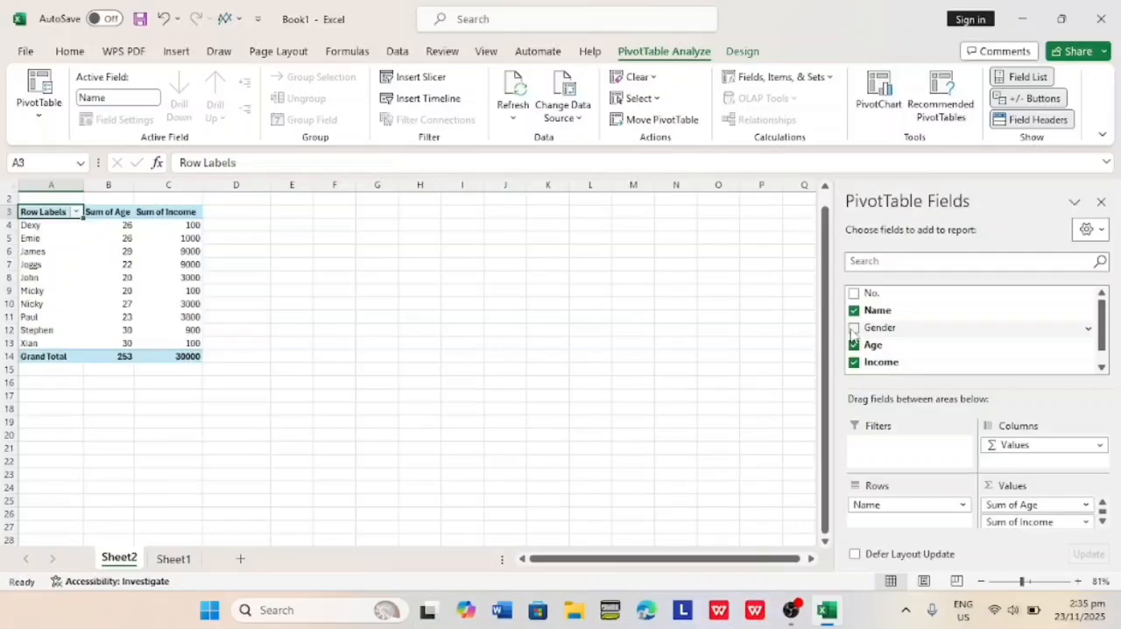
left_click(854, 329)
left_click(853, 344)
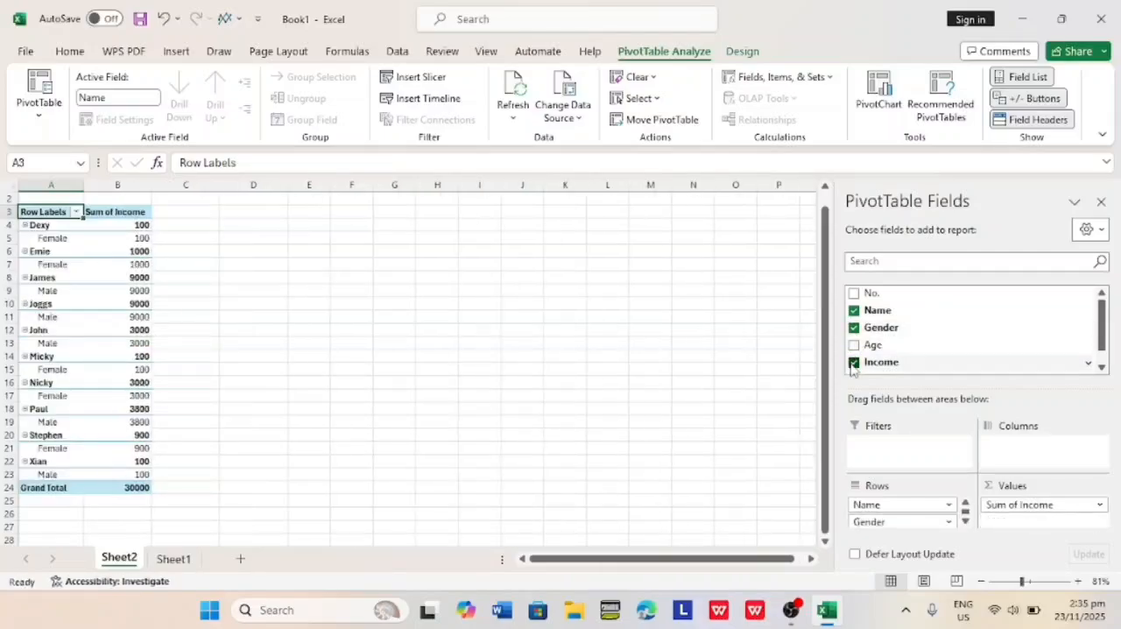
left_click(853, 363)
scroll(867, 354, "down", 1)
scroll(867, 354, "up", 1)
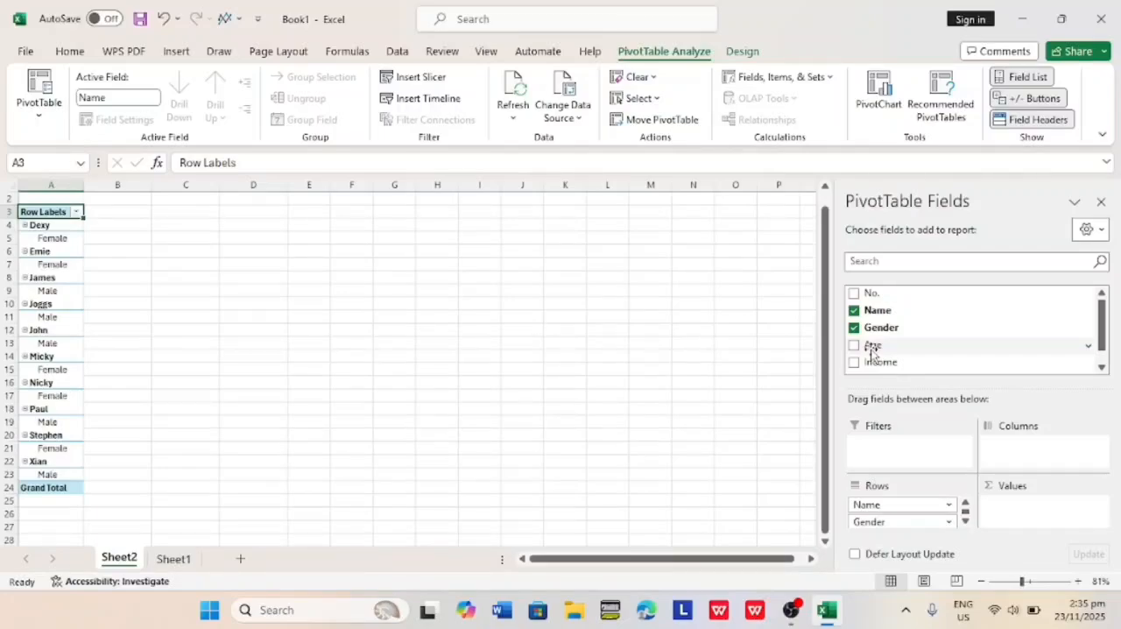
Add Gender to the PivotTable values and summarize it by Count.
left_click_drag(899, 325, 1001, 501)
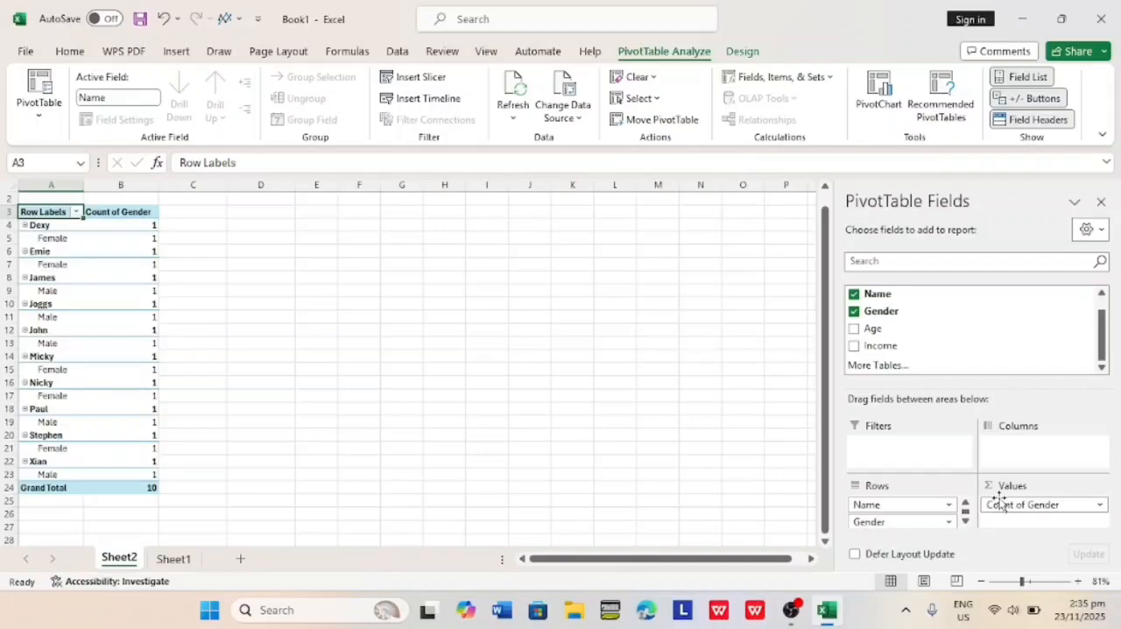
left_click(1107, 506)
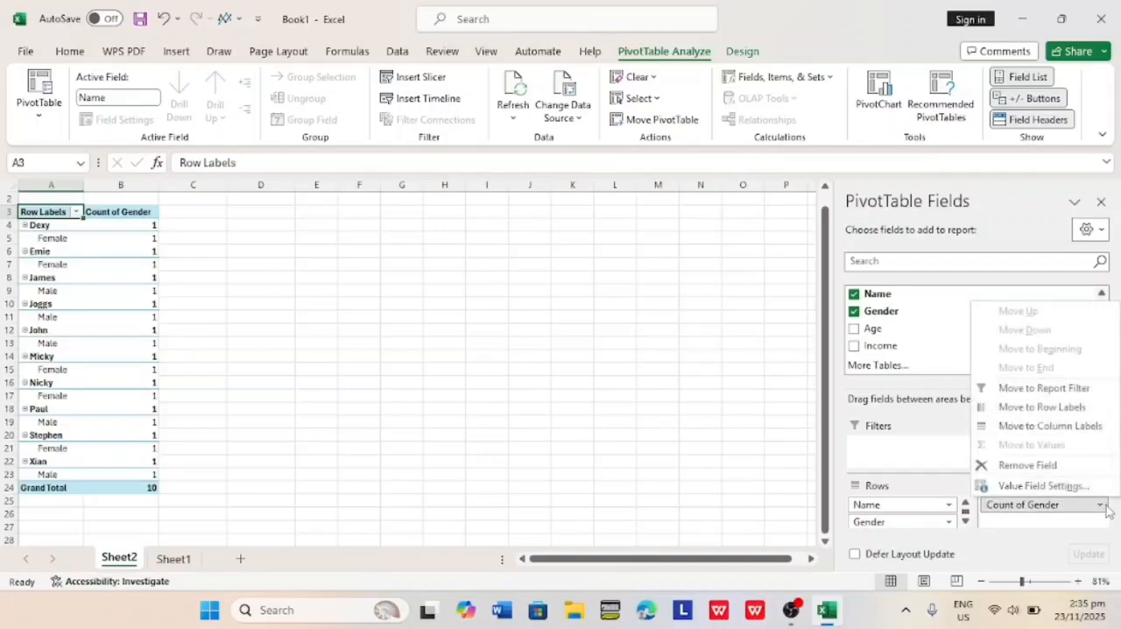
left_click(1045, 486)
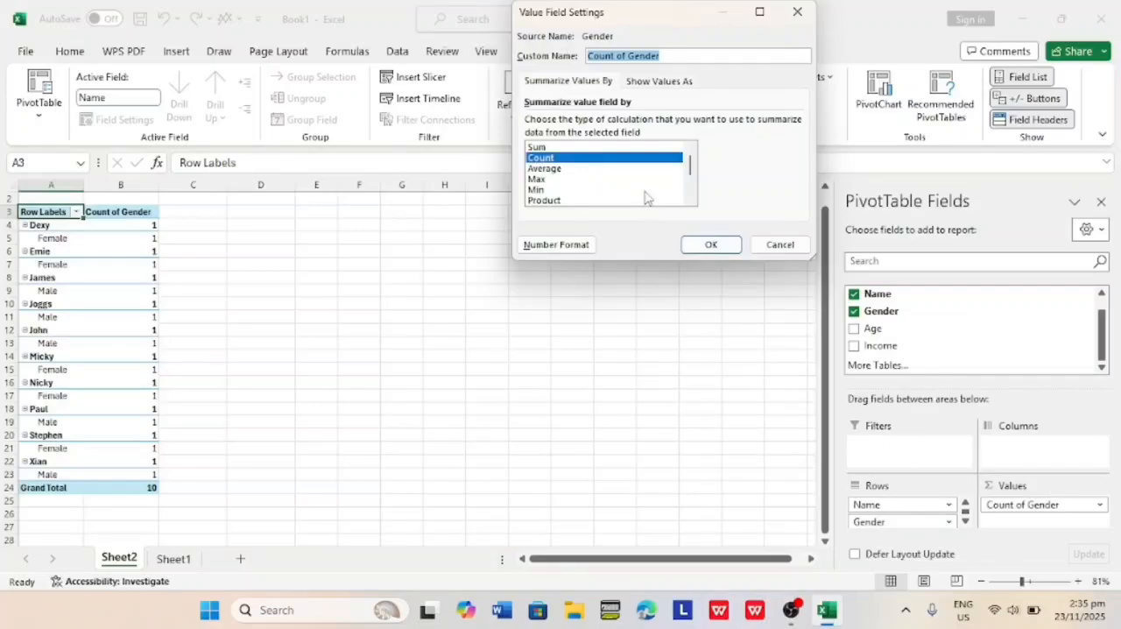
left_click(626, 160)
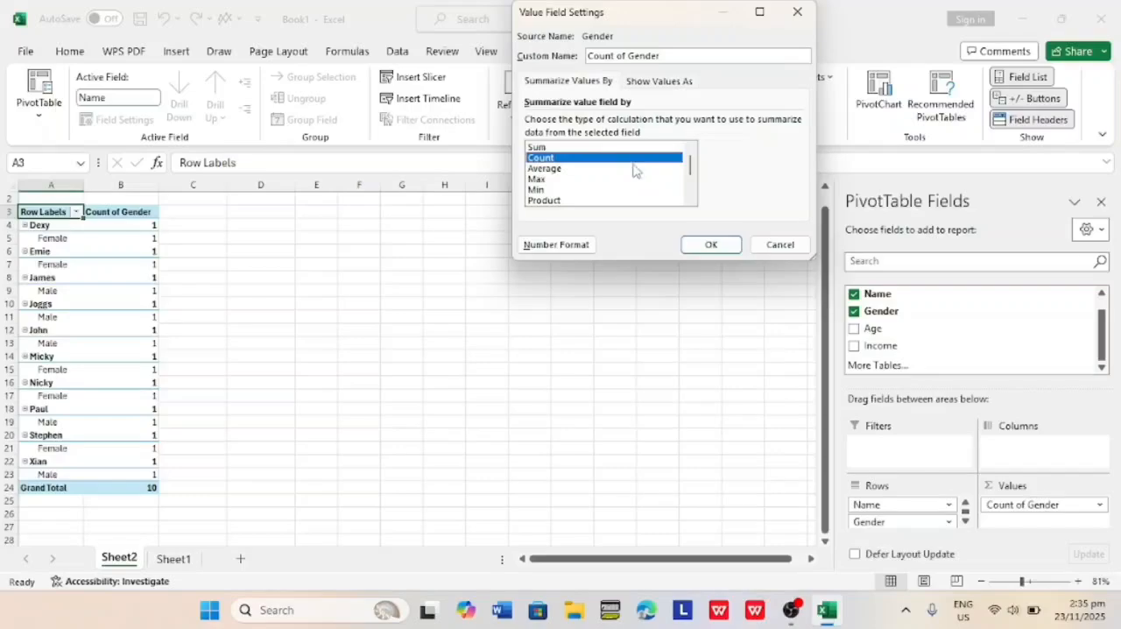
left_click(700, 250)
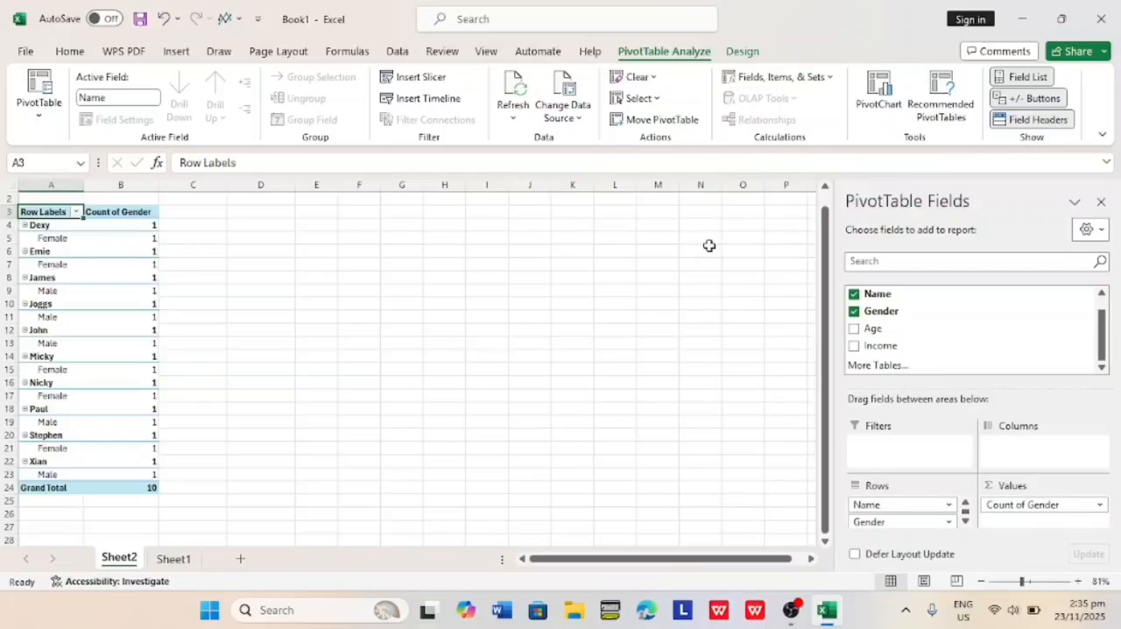
Add Age to the PivotTable values and summarize it by Max.
left_click_drag(869, 332, 1006, 527)
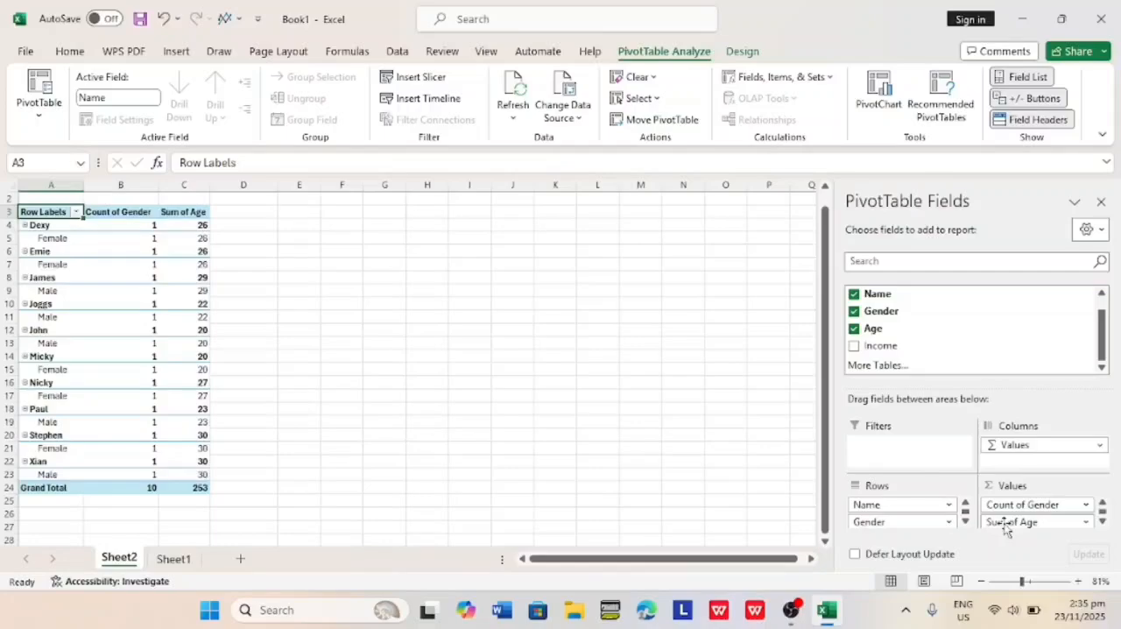
left_click(1087, 523)
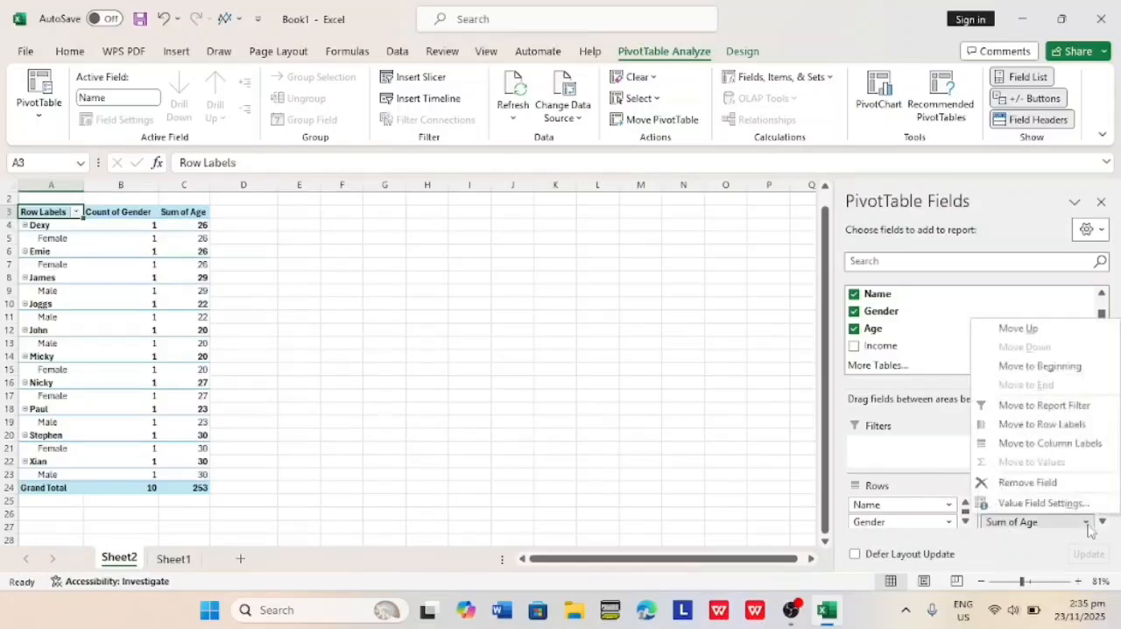
left_click(1042, 504)
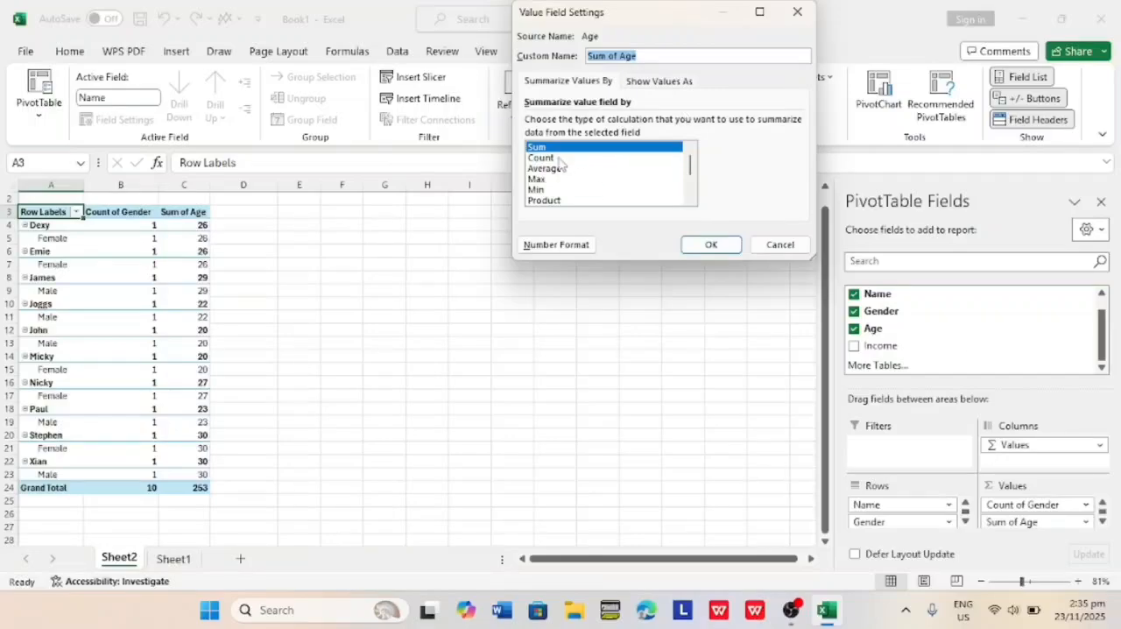
left_click(537, 182)
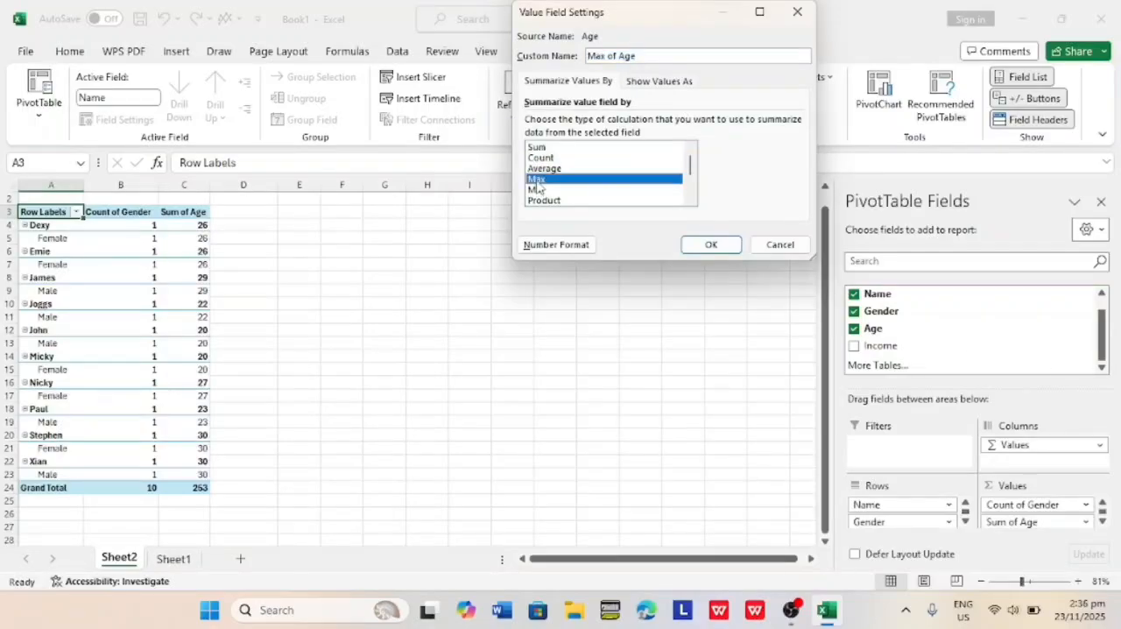
left_click(710, 246)
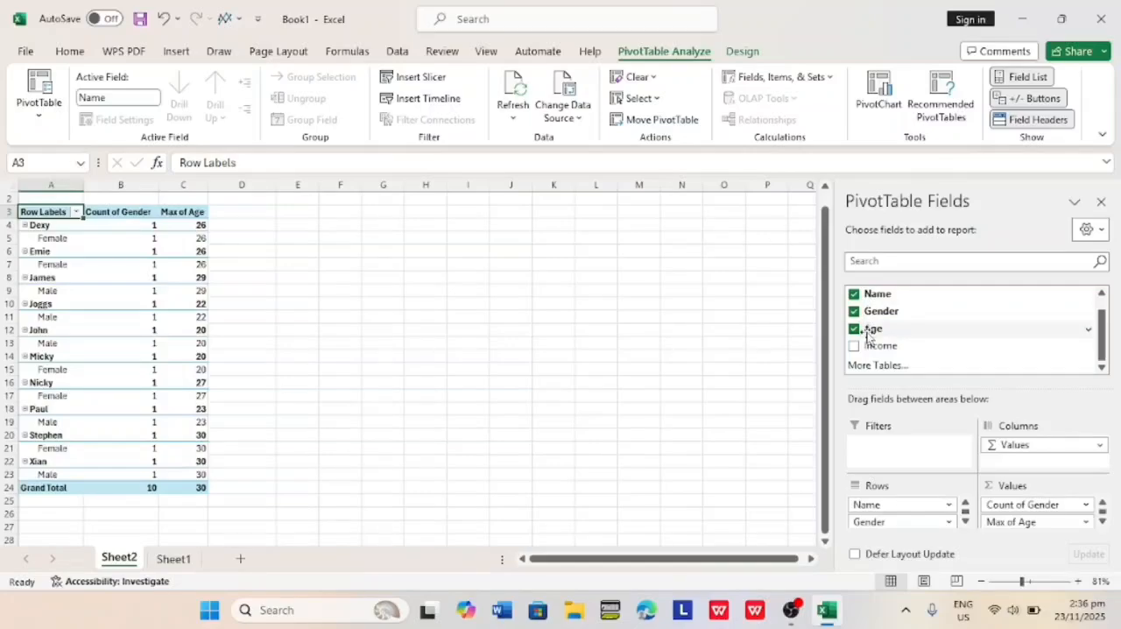
Add Age to the PivotTable values a second time and summarize this copy by Min.
left_click_drag(869, 336, 1004, 527)
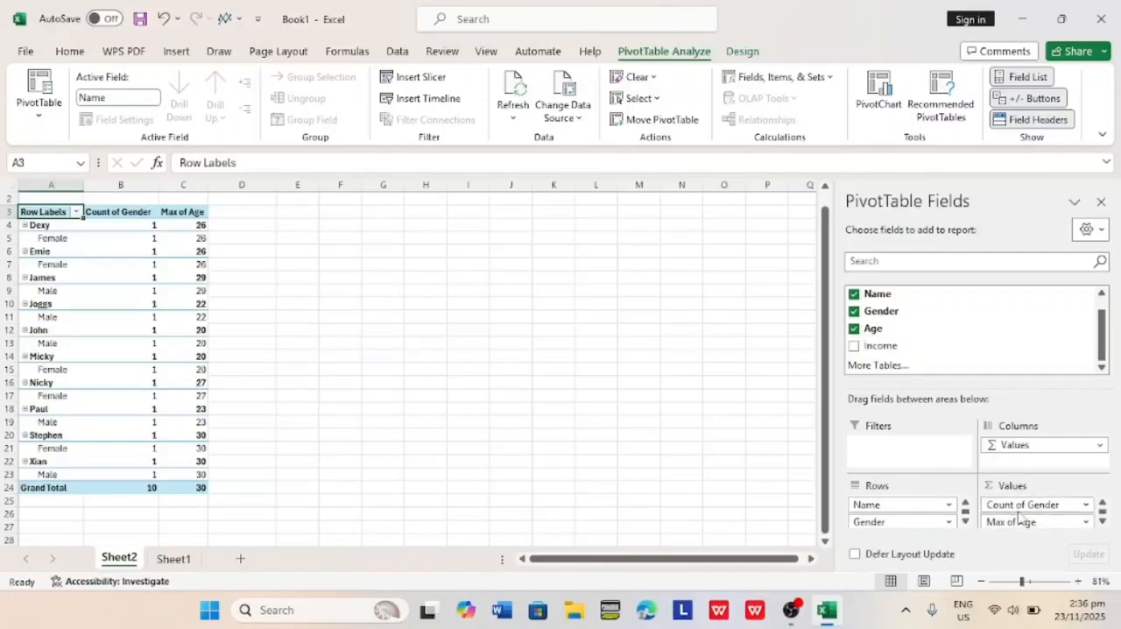
left_click_drag(874, 328, 1012, 534)
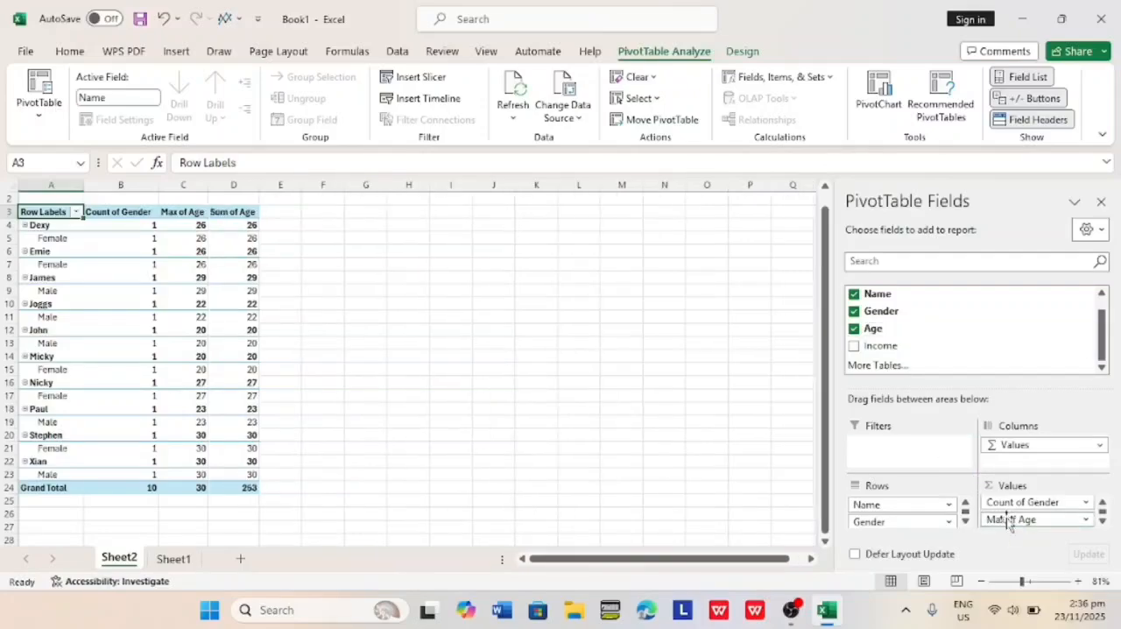
scroll(1007, 518, "down", 1)
left_click(1006, 519)
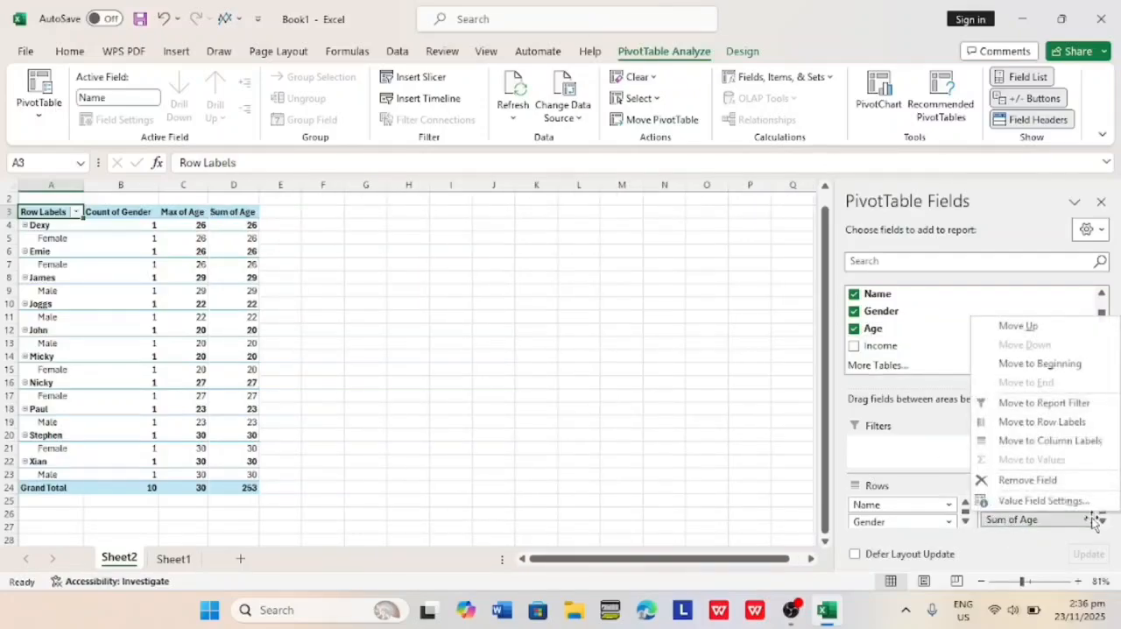
left_click(1063, 501)
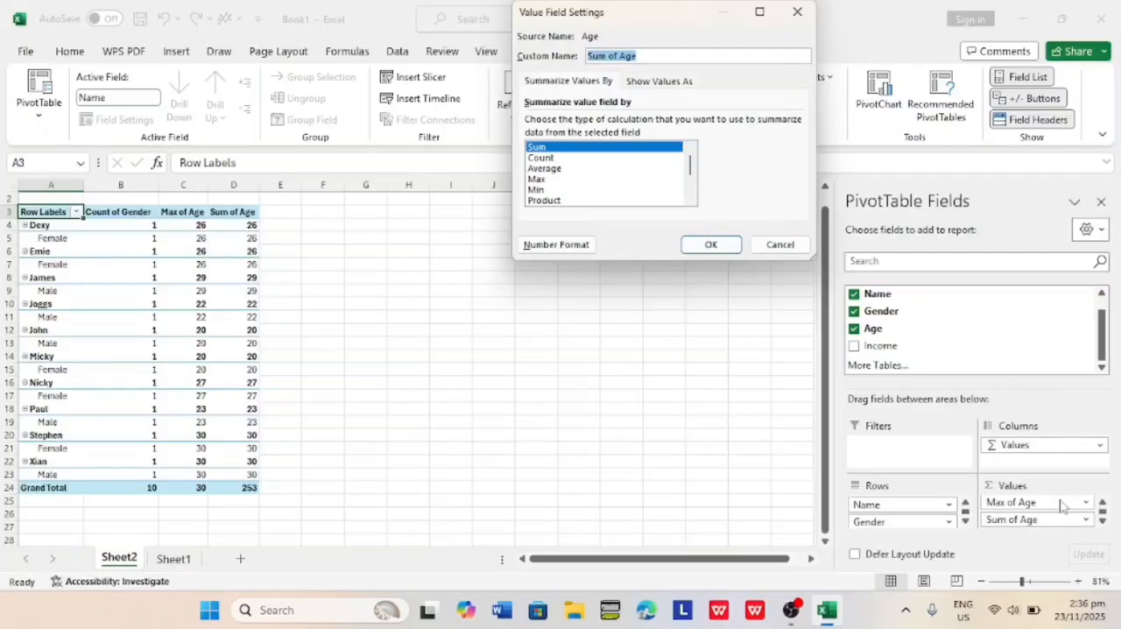
left_click(550, 189)
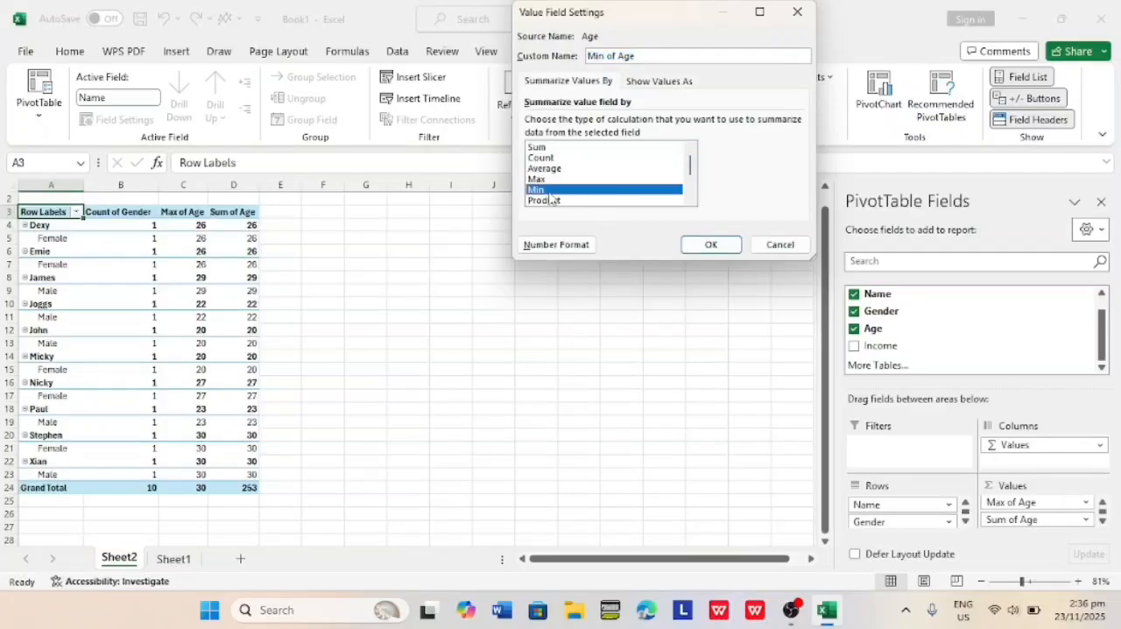
left_click(710, 245)
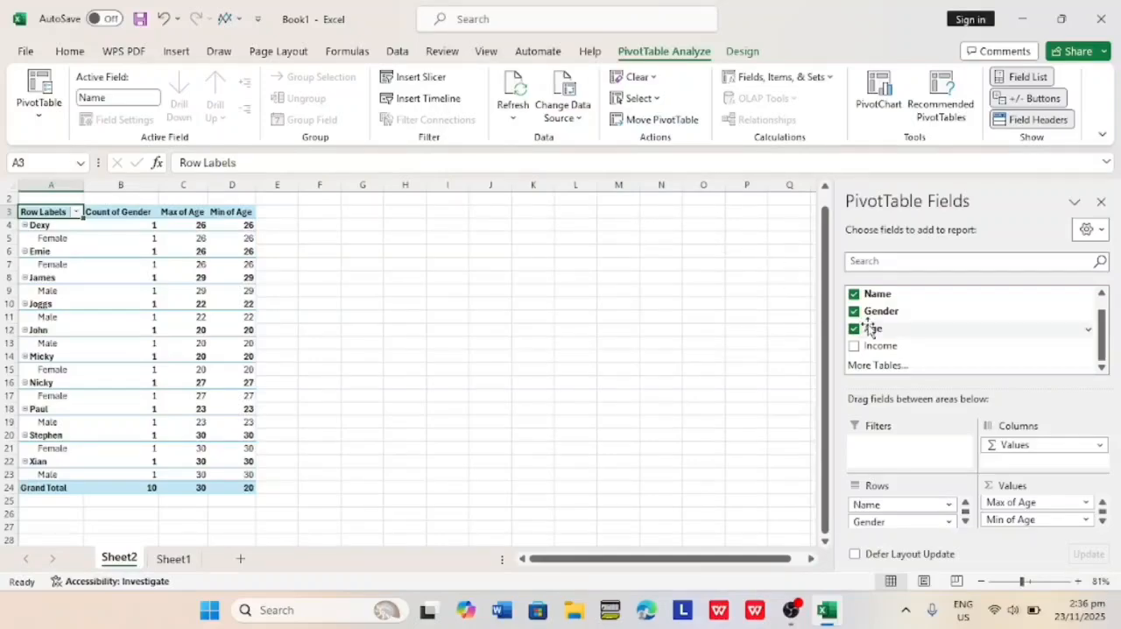
Add Income to the PivotTable values and set it to be summarized by Max.
left_click_drag(880, 351, 1012, 520)
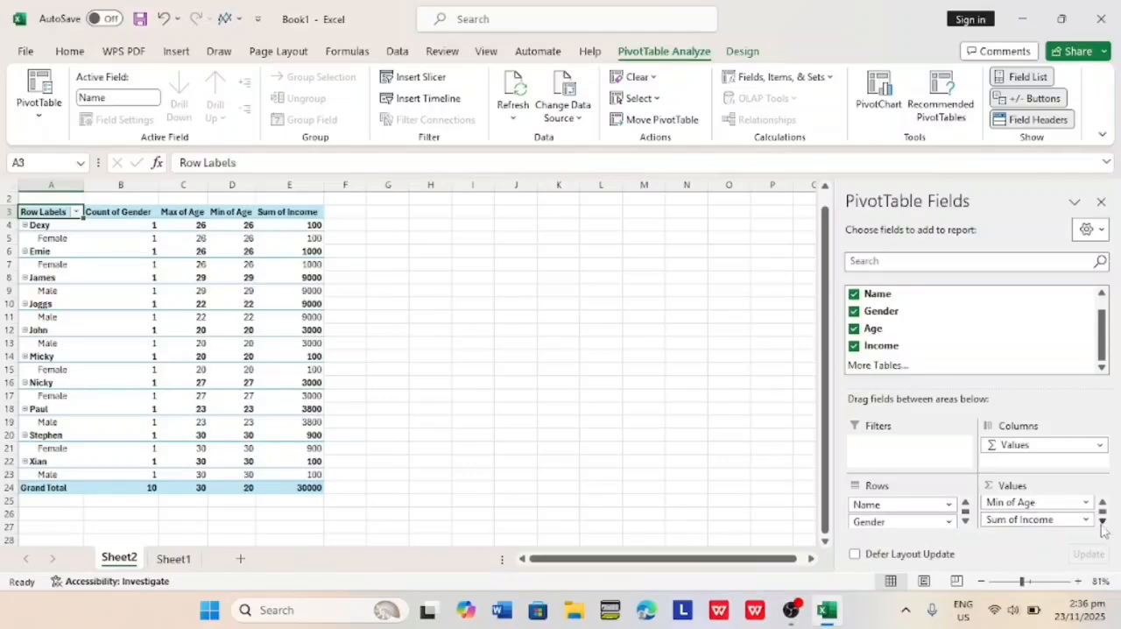
left_click(1088, 520)
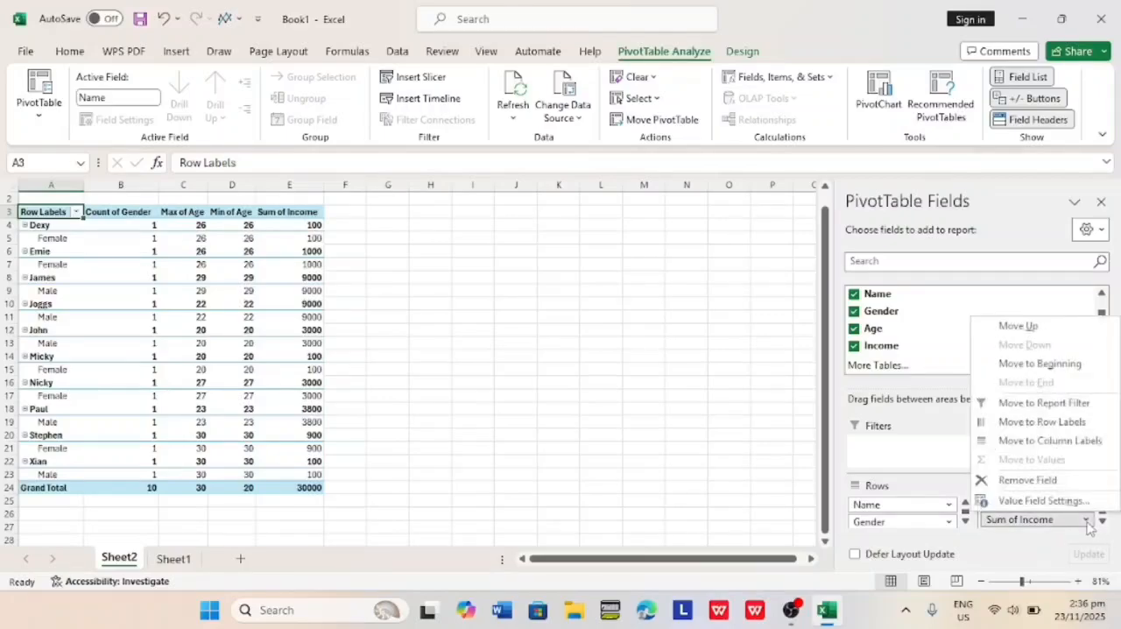
left_click(1043, 500)
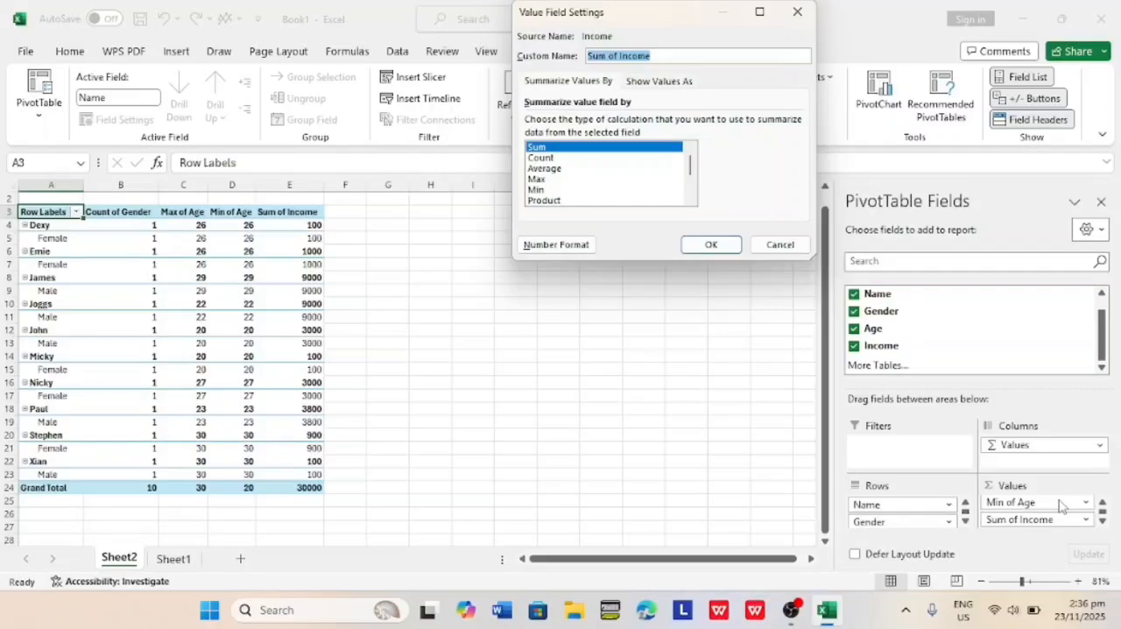
left_click(540, 180)
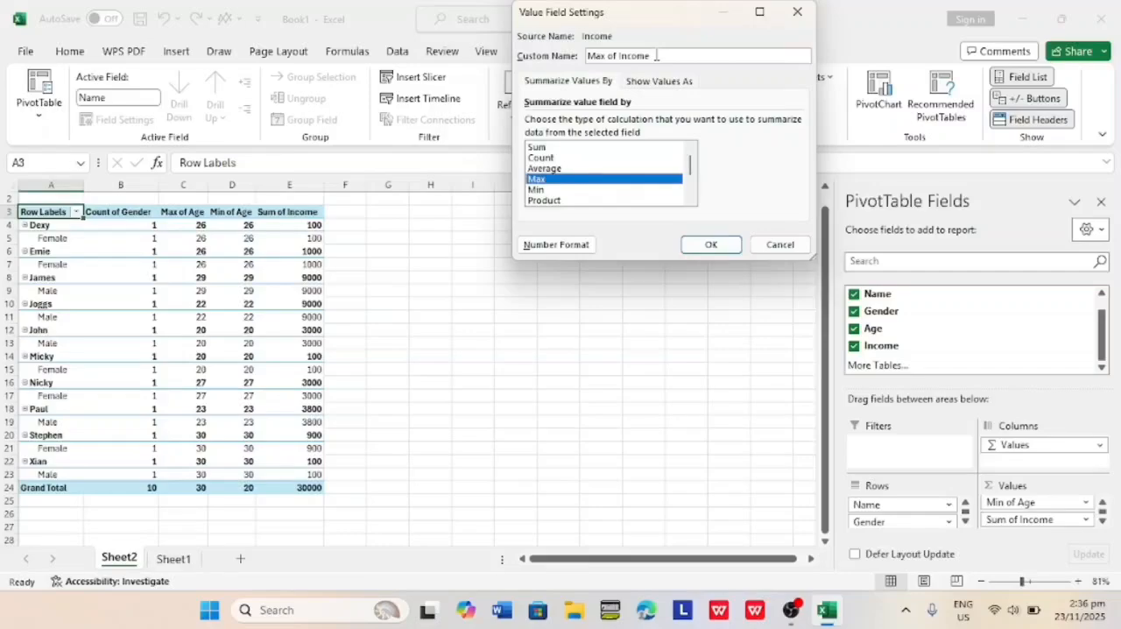
Give the summarized Income value the custom name "Max of Money" and apply its field settings.
left_click(657, 55)
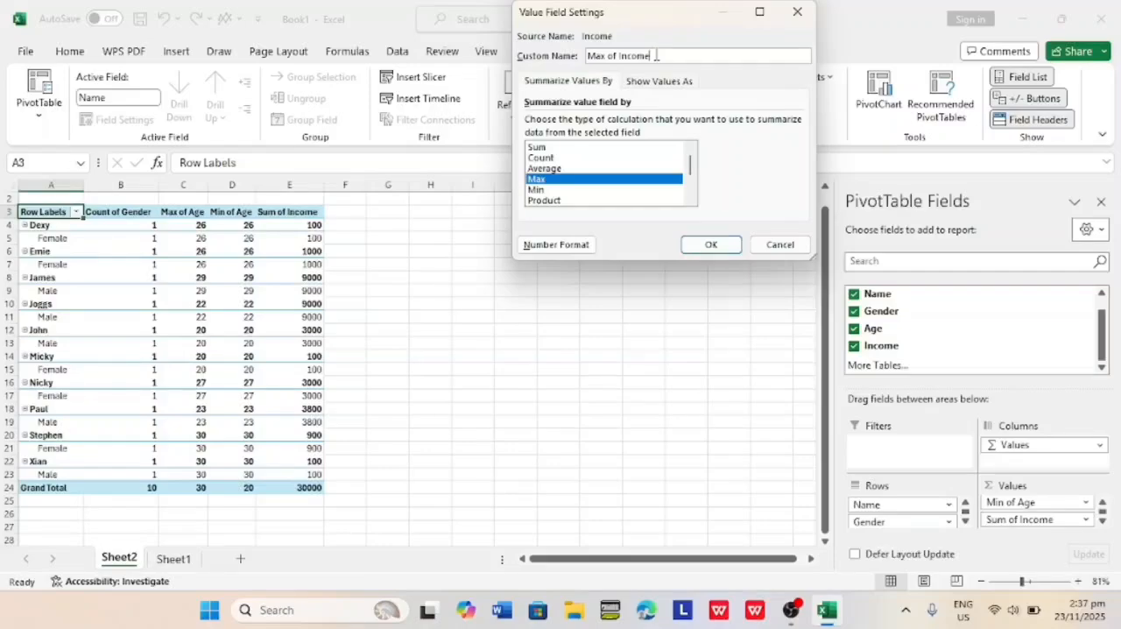
key("BackSpace")
key("BackSpace")
key("BackSpace")
key("BackSpace")
key("BackSpace")
key("BackSpace")
key("Caps_Lock")
type("M")
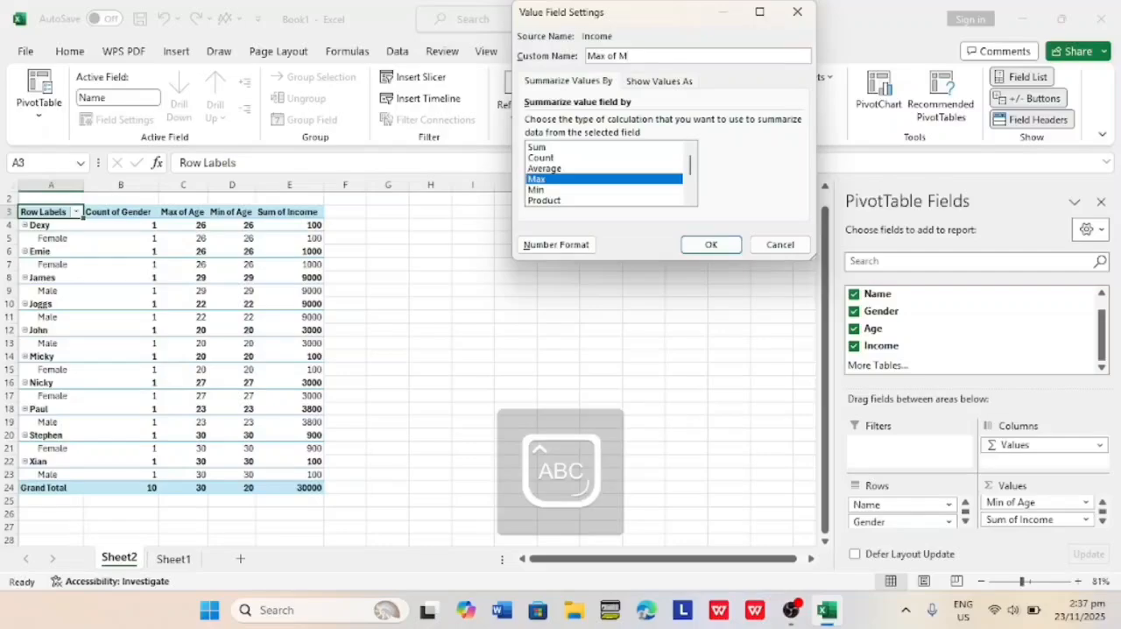
key("Caps_Lock")
type("oney")
left_click(711, 246)
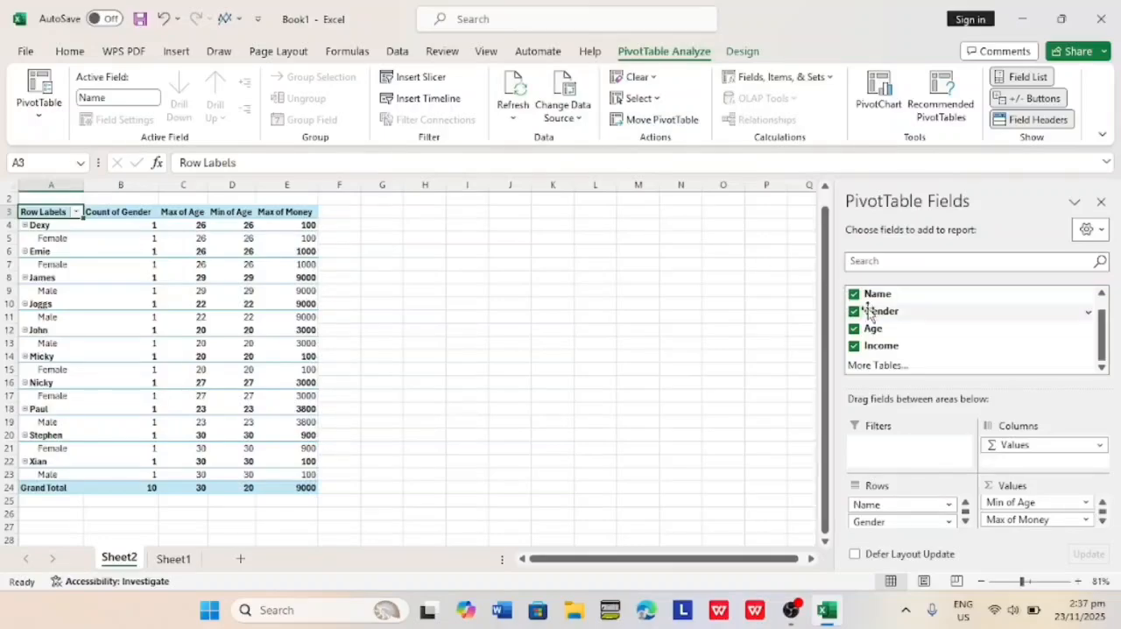
Move Gender above Name in the PivotTable rows to group the people by gender.
left_click_drag(877, 312, 877, 507)
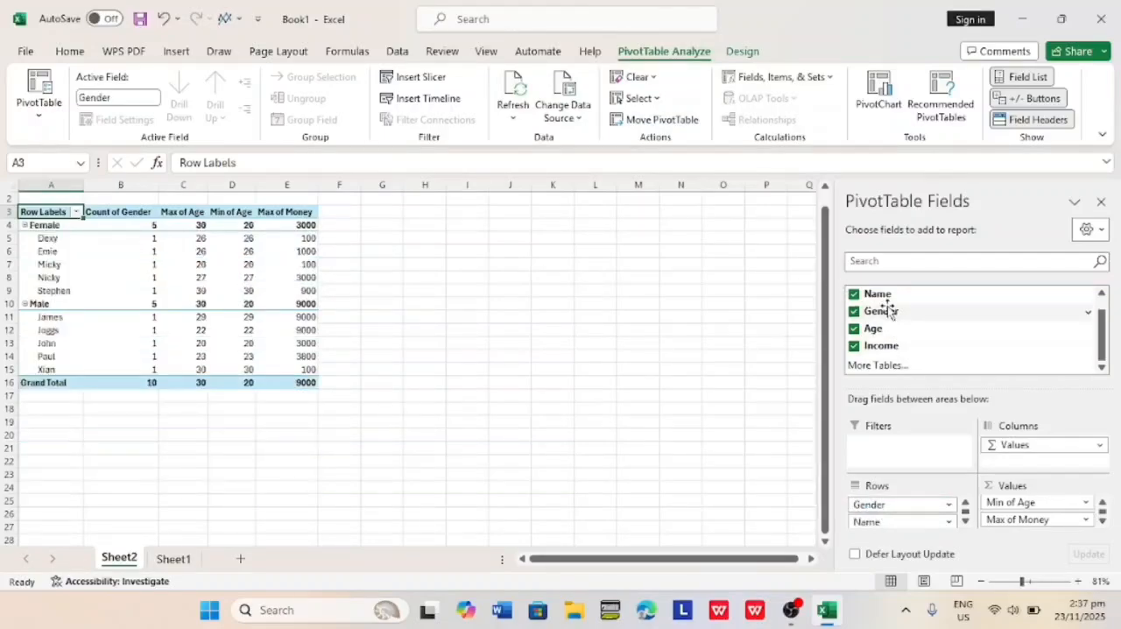
left_click_drag(883, 303, 895, 469)
left_click_drag(892, 526, 892, 524)
left_click(395, 394)
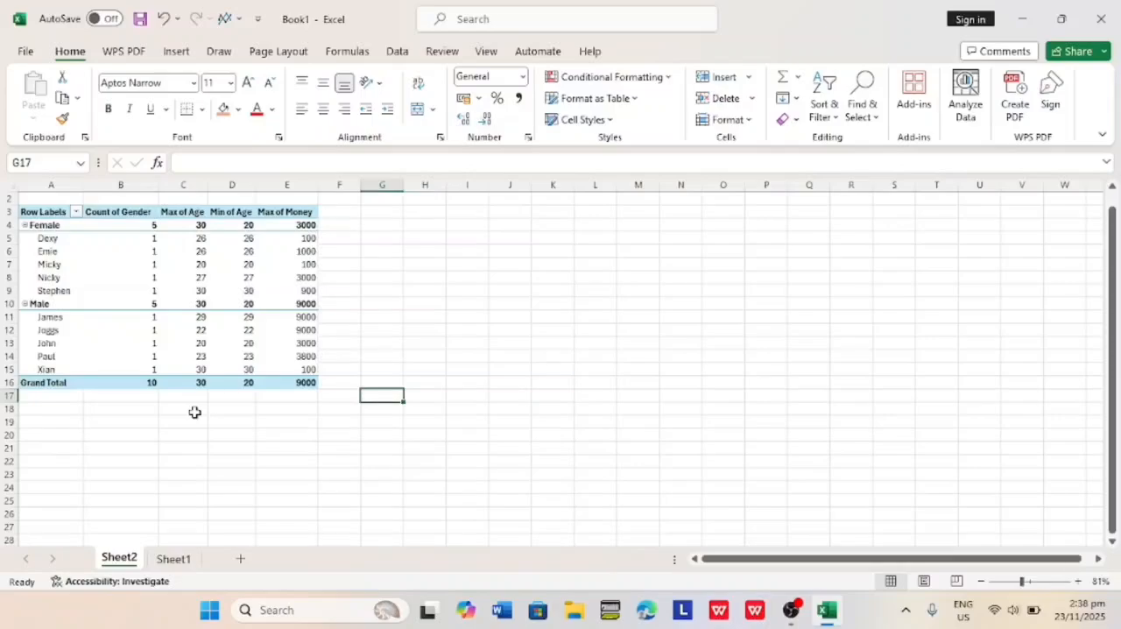
left_click(268, 238)
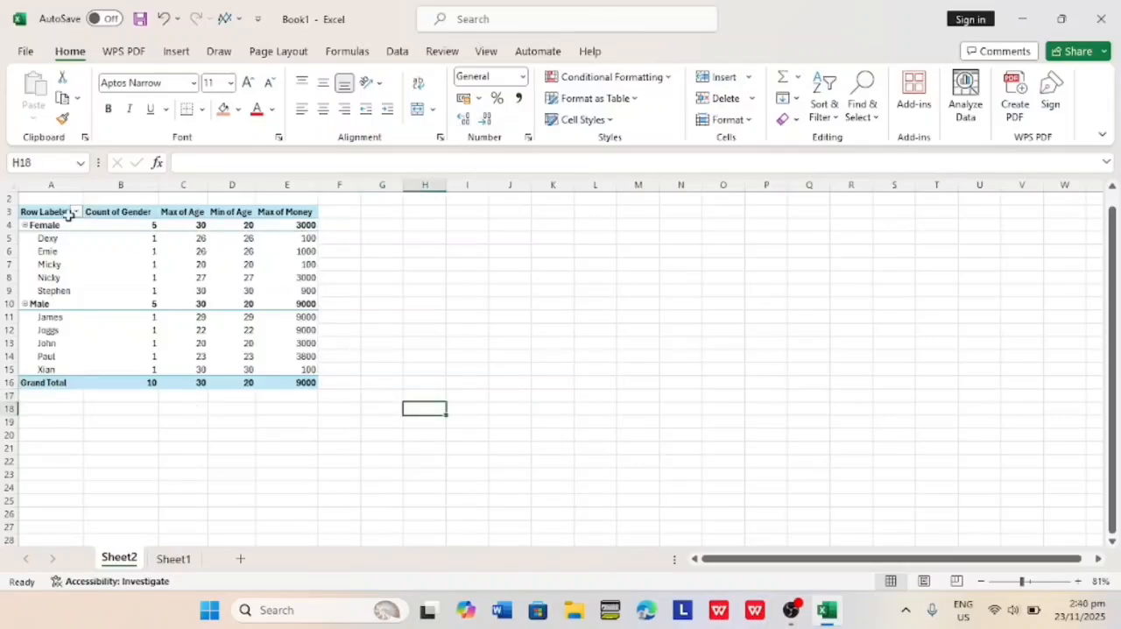
Copy the entire PivotTable, A3 through E16, and paste it on Sheet1 at cell E21.
left_click_drag(26, 213, 300, 391)
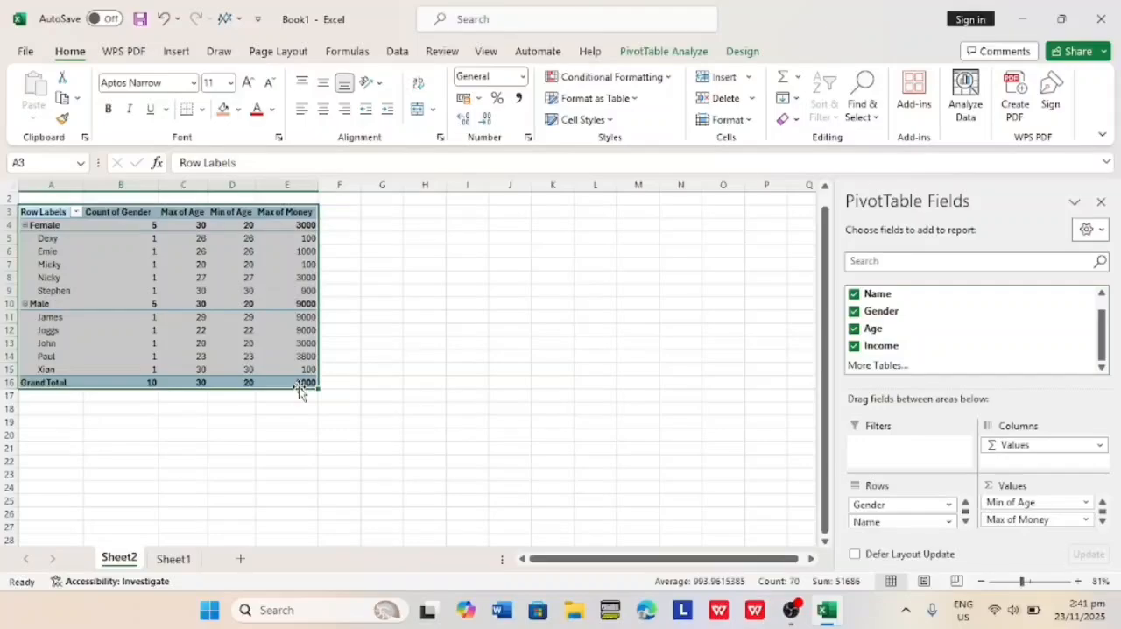
key("ctrl+c")
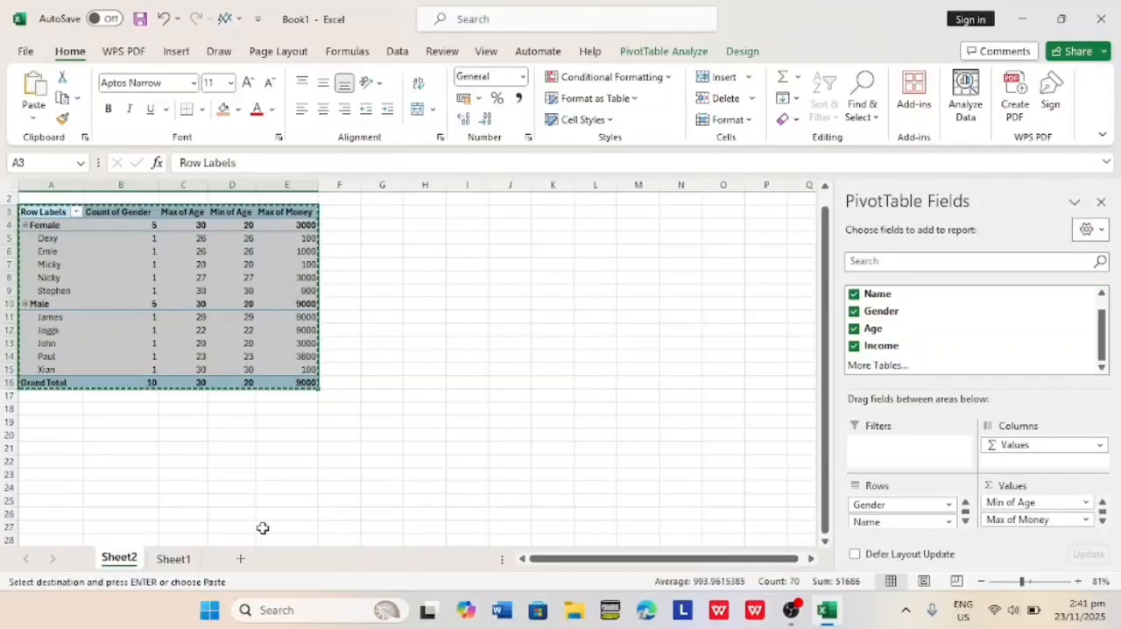
left_click(175, 559)
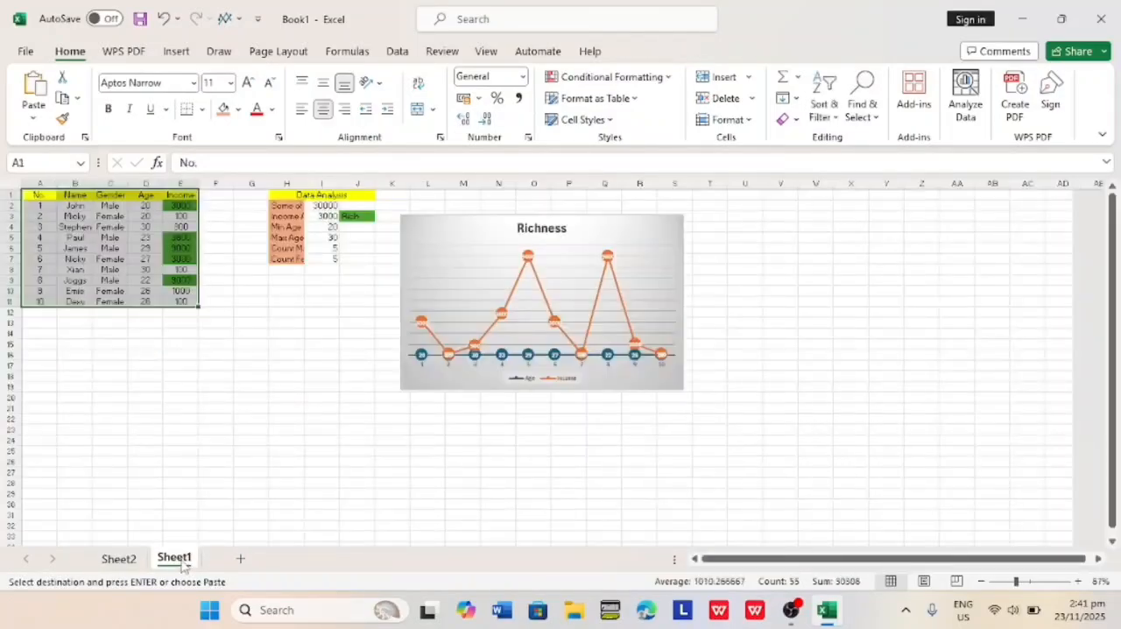
left_click(289, 442)
left_click(190, 407)
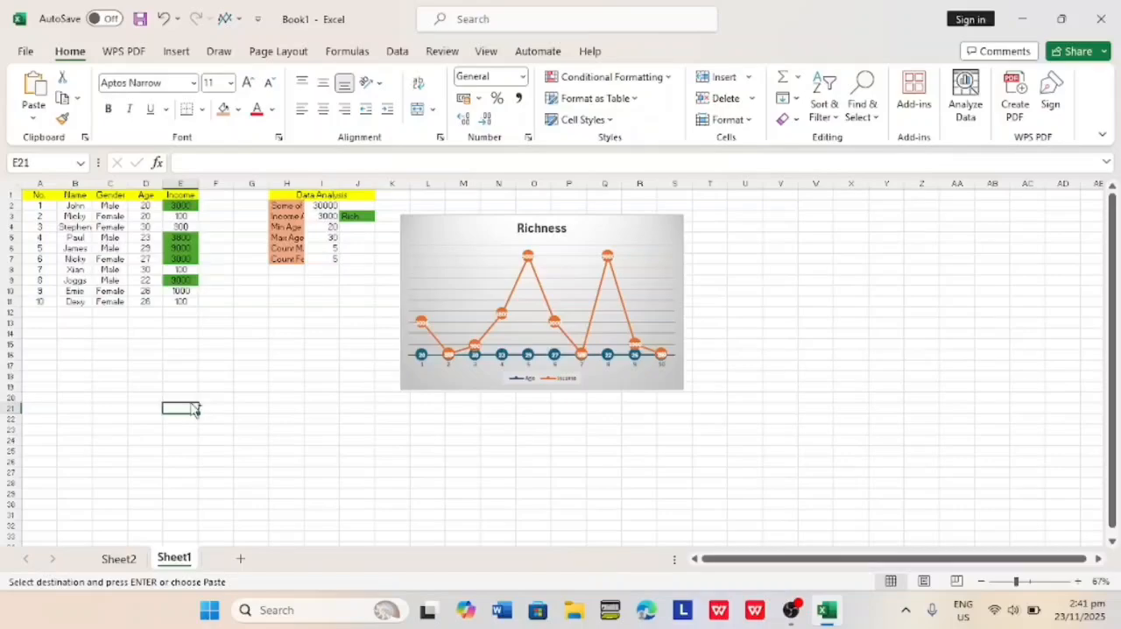
key("ctrl+v")
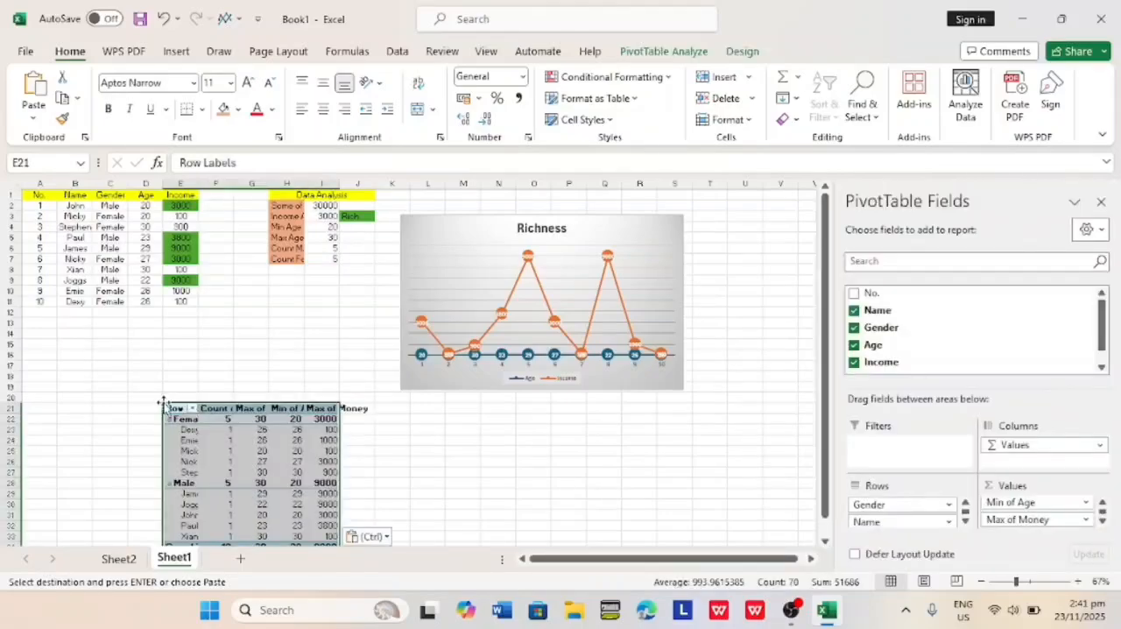
Move the pasted PivotTable to cell A13 and try to stretch it out to column G.
left_click_drag(164, 405, 45, 329)
left_click_drag(200, 466, 270, 469)
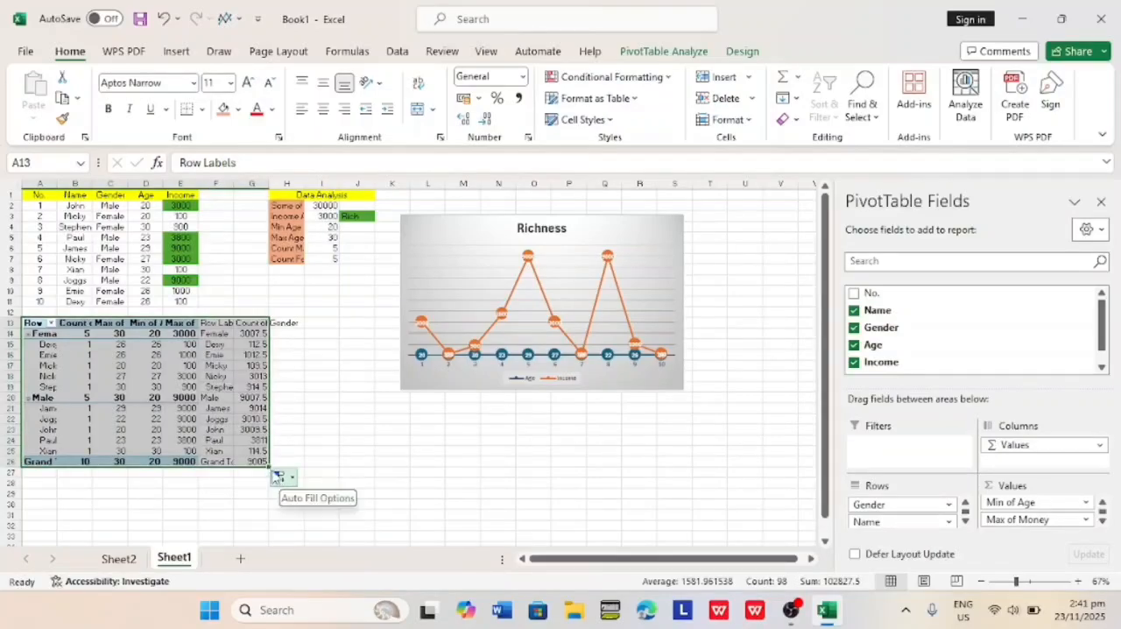
left_click_drag(270, 466, 209, 467)
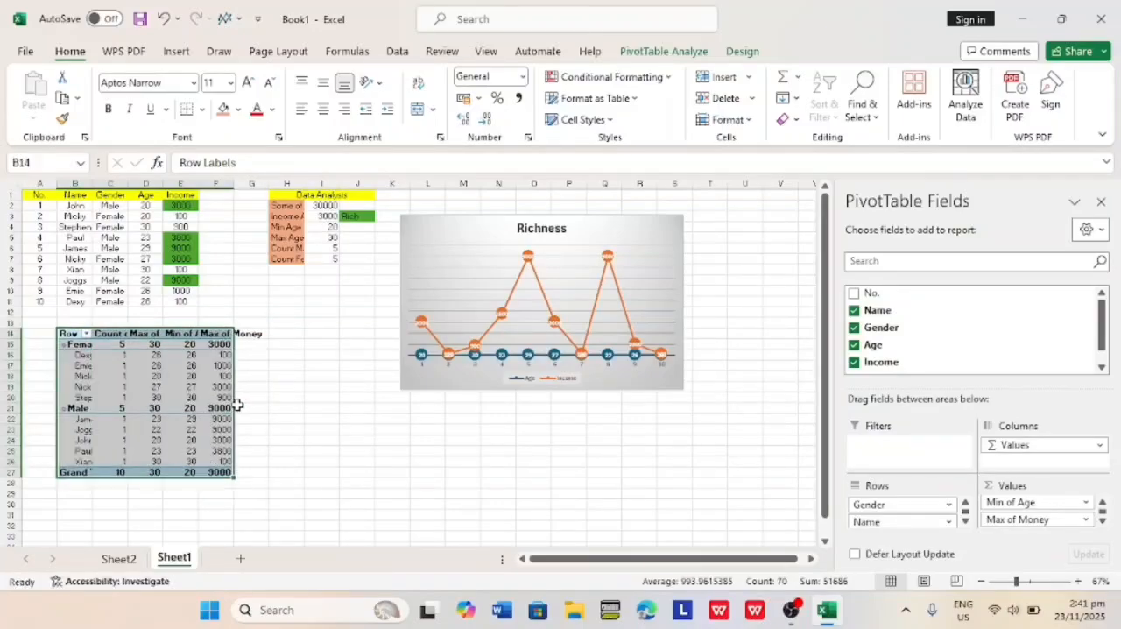
Place the pasted PivotTable below the people table, starting at cell C13.
left_click_drag(234, 408, 260, 400)
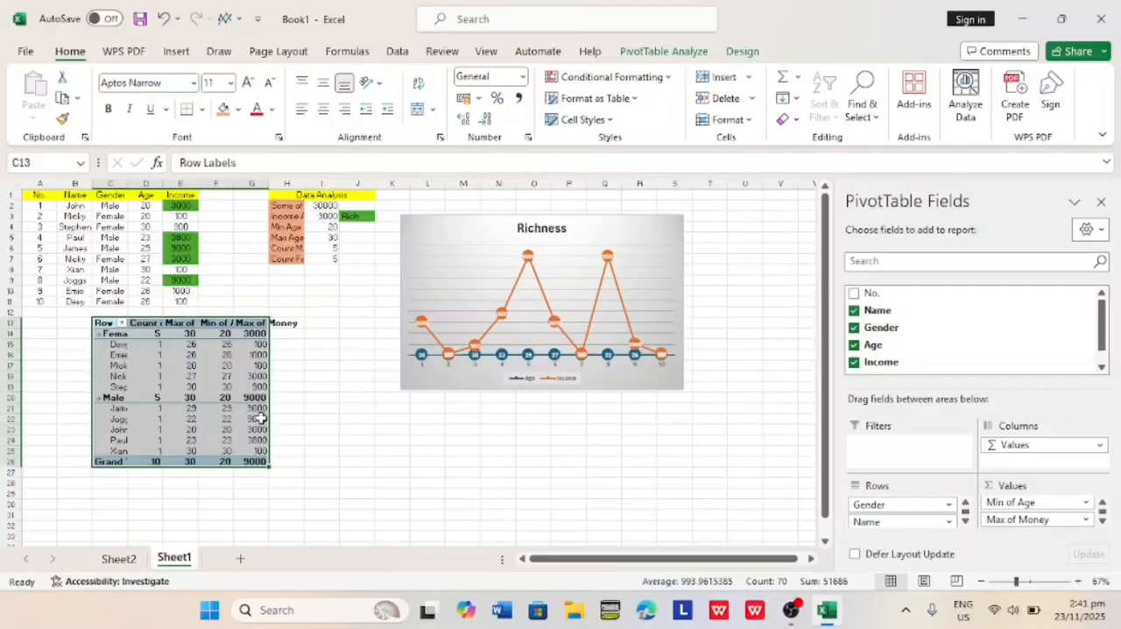
mouse_move(269, 469)
left_mouse_down()
mouse_move(302, 468)
mouse_move(283, 465)
left_mouse_up()
left_click(266, 476)
left_click(222, 441)
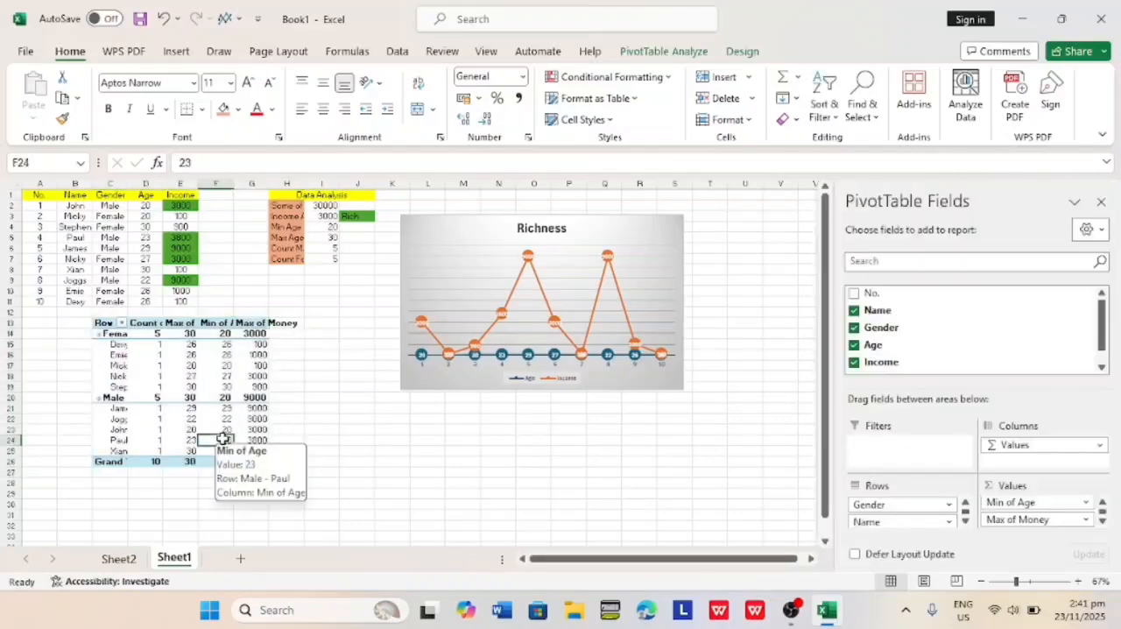
Review the people table, Data Analysis block, Richness chart and pasted PivotTable on Sheet1, including the PivotTable's row filter options.
scroll(222, 441, "up", 3, "ctrl")
scroll(223, 439, "up", 3, "ctrl")
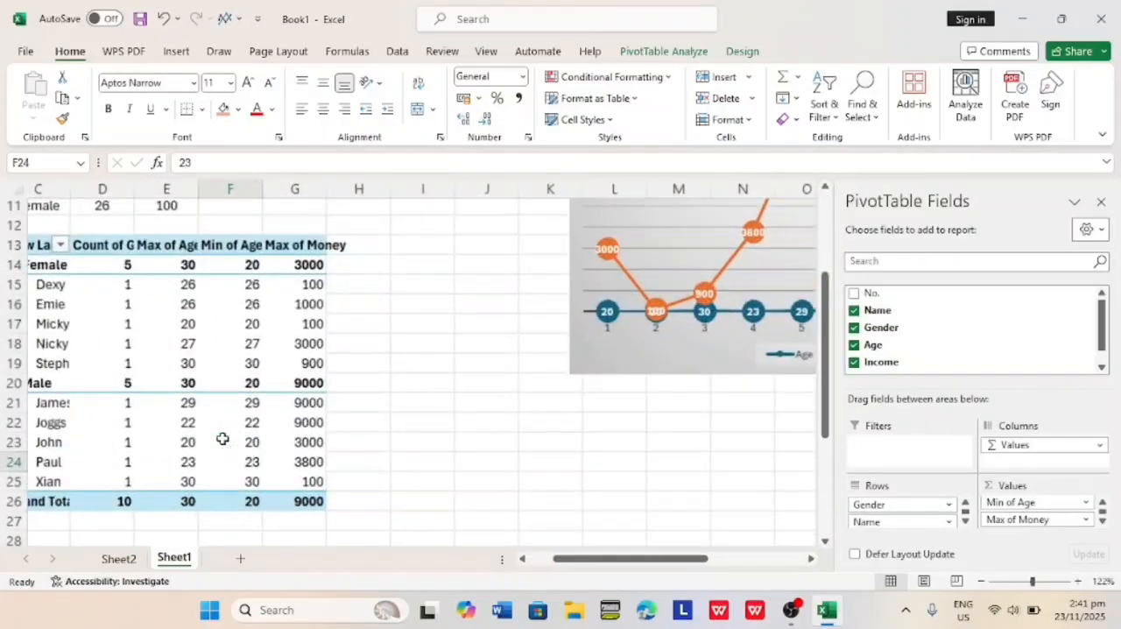
scroll(223, 439, "down", 5, "ctrl")
left_click(223, 439)
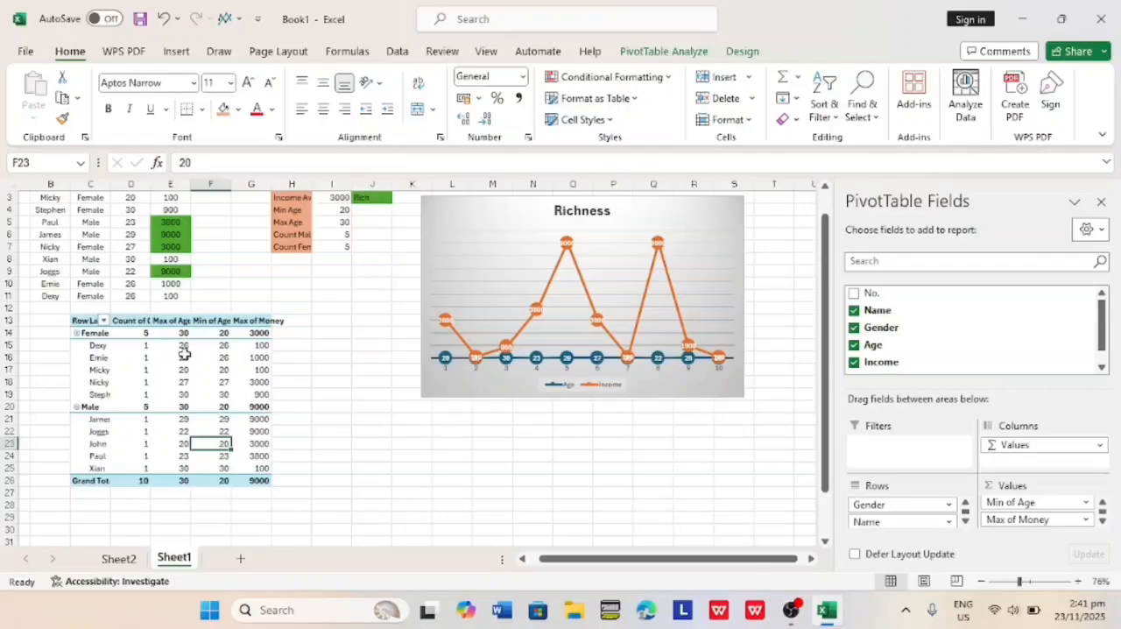
left_click(103, 321)
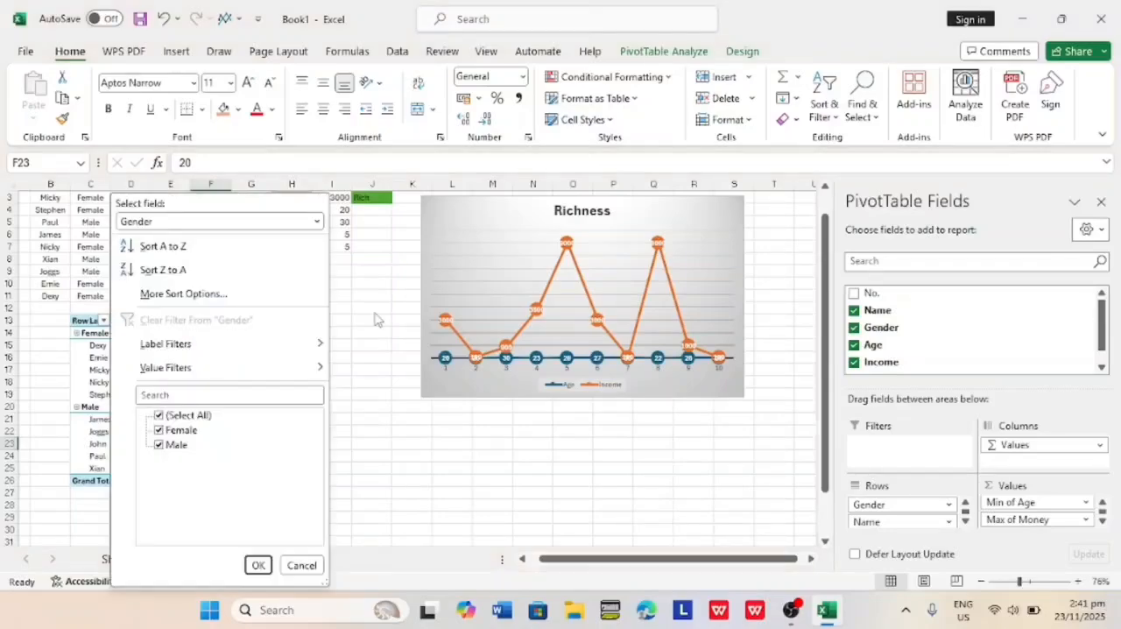
scroll(375, 319, "up", 3, "ctrl")
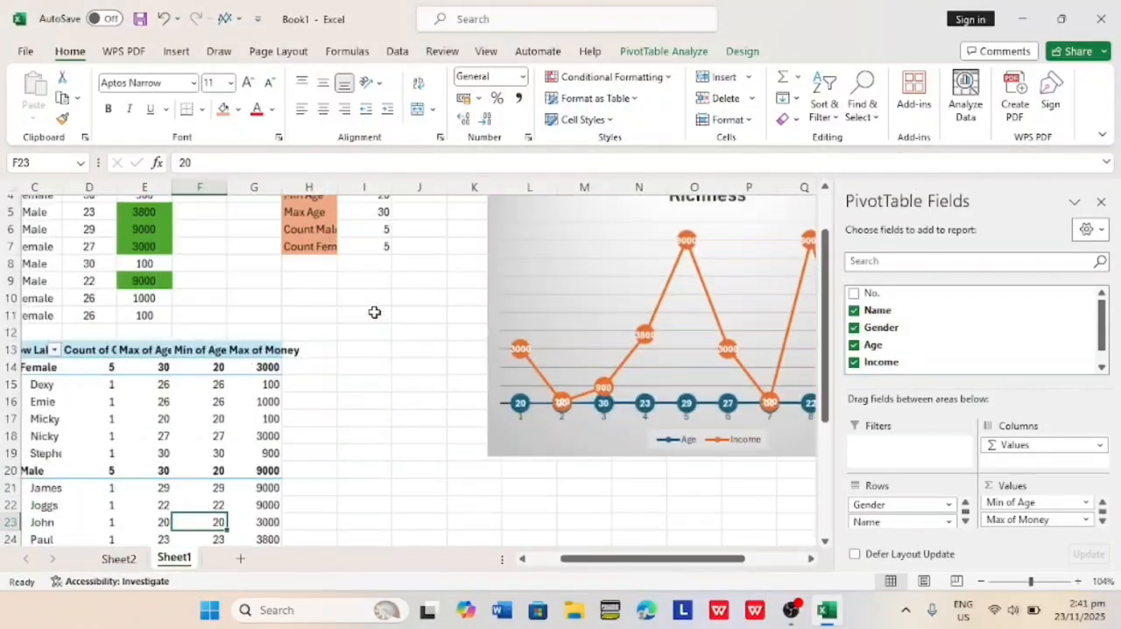
scroll(374, 312, "left", 2)
scroll(375, 312, "up", 2)
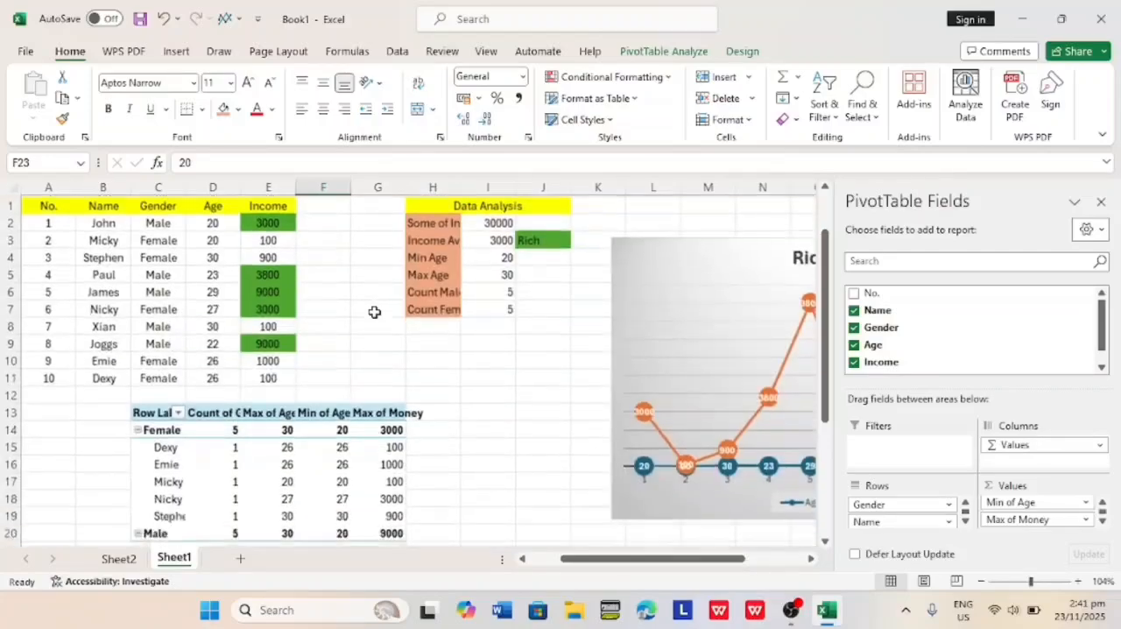
scroll(374, 312, "up", 1, "ctrl")
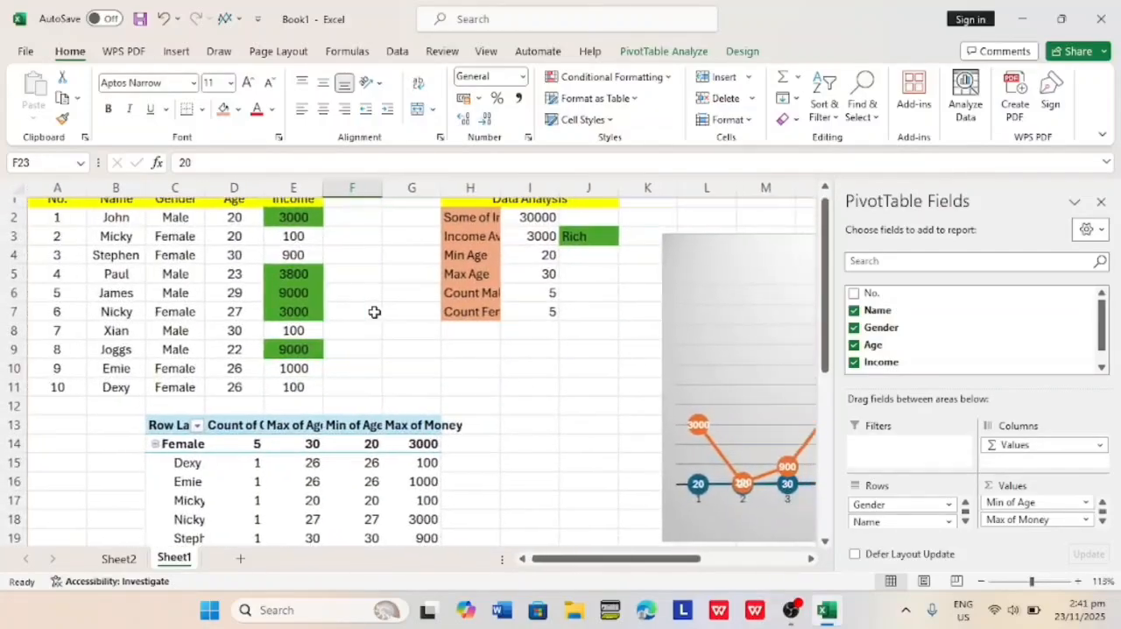
scroll(374, 312, "down", 1)
scroll(374, 312, "right", 2)
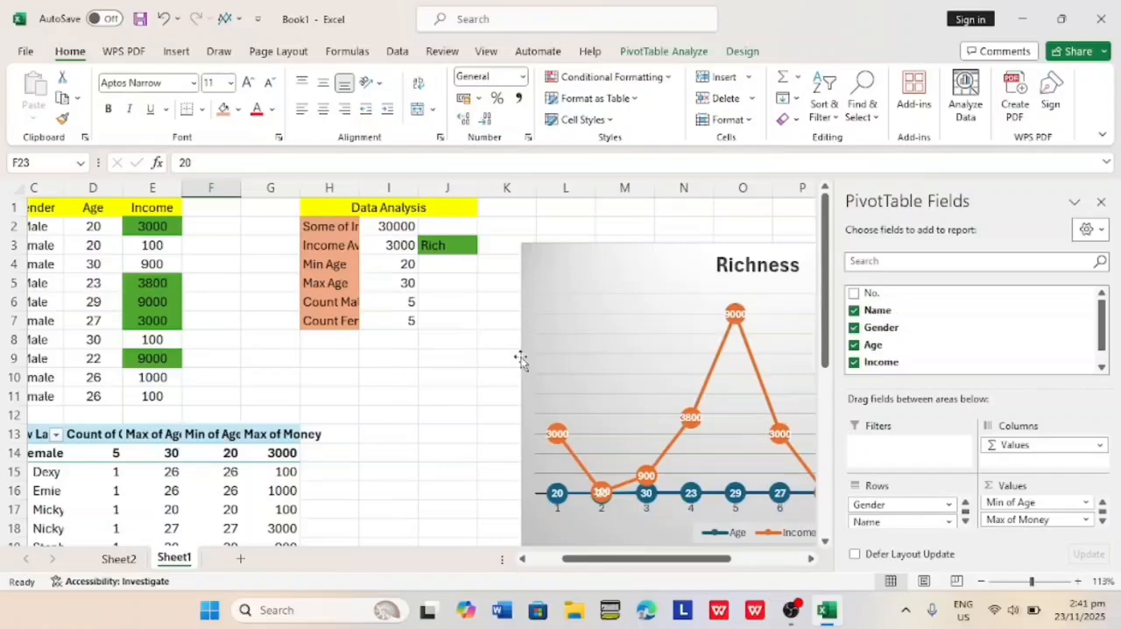
scroll(520, 359, "down", 2, "ctrl")
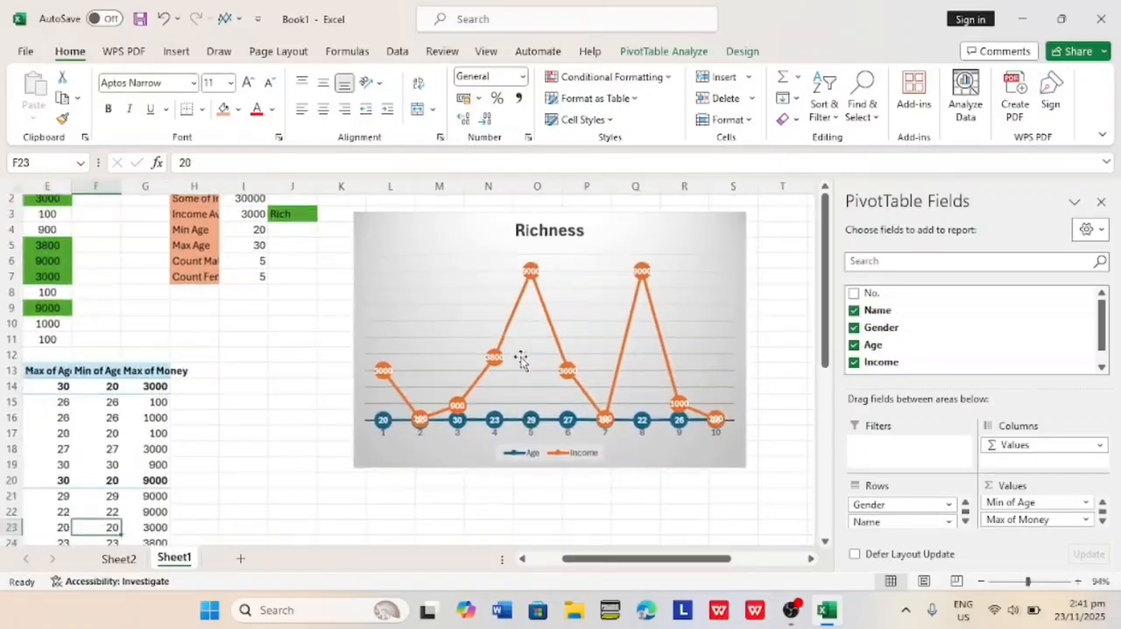
scroll(521, 360, "up", 1)
scroll(520, 359, "left", 3)
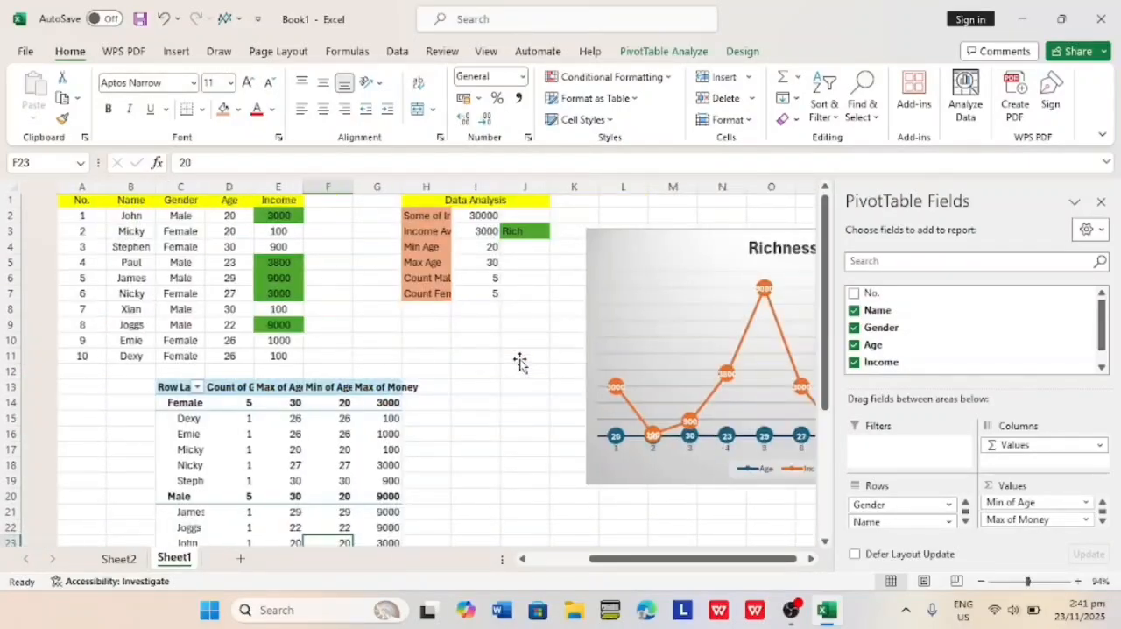
scroll(521, 359, "down", 3)
scroll(520, 359, "up", 1, "ctrl")
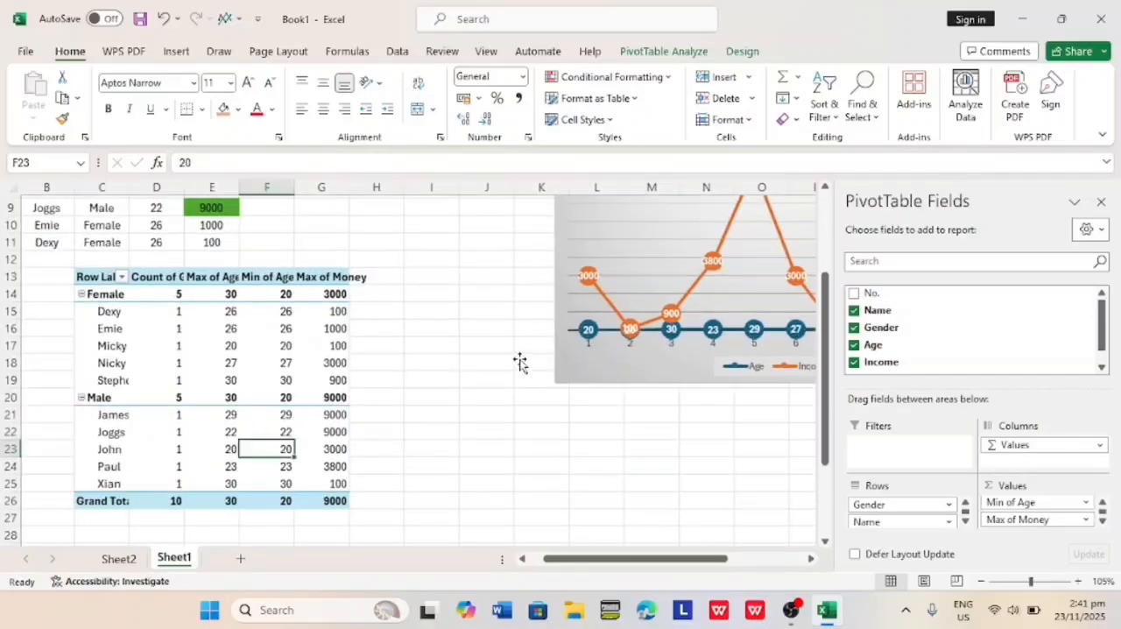
scroll(520, 362, "down", 1)
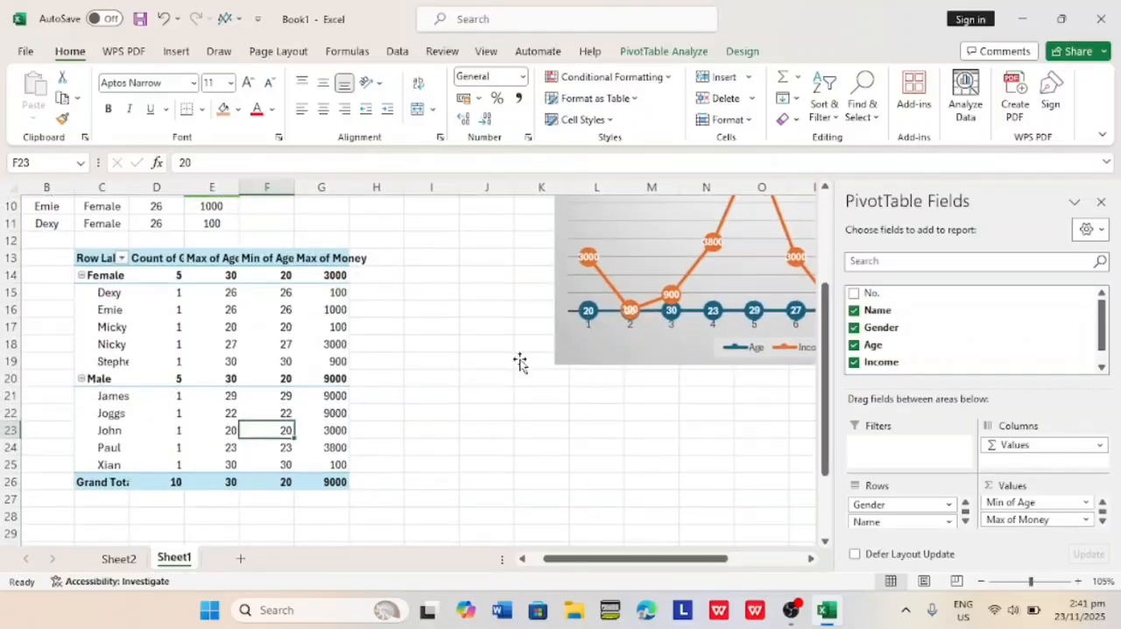
left_click(458, 453)
scroll(458, 453, "down", 5, "ctrl")
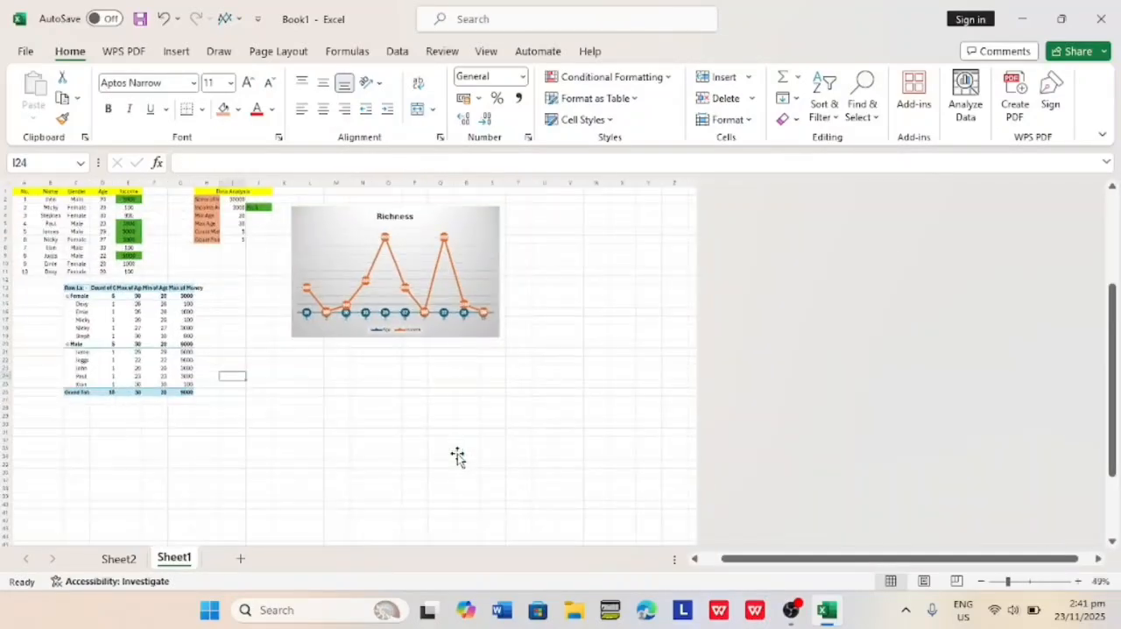
scroll(457, 455, "up", 2, "ctrl")
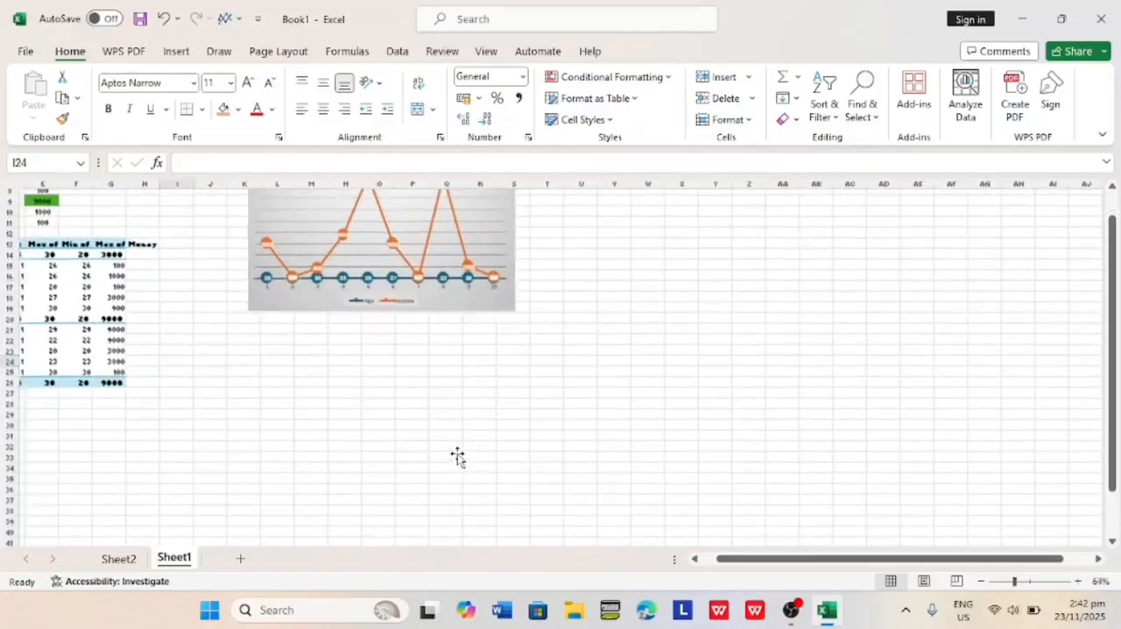
scroll(458, 456, "up", 3)
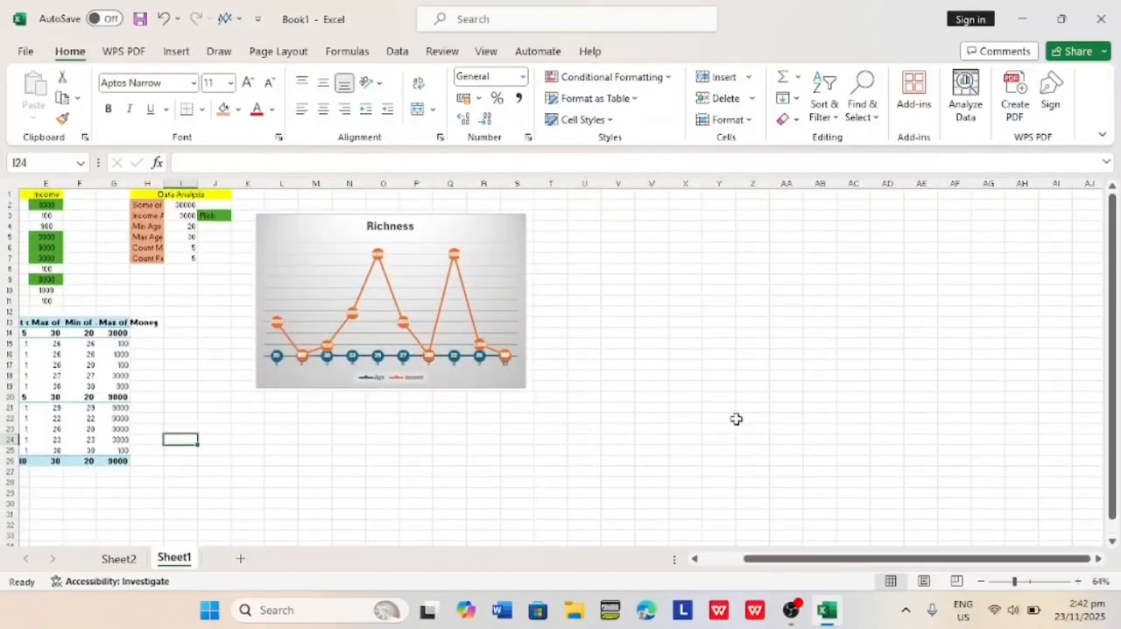
scroll(736, 419, "left", 4)
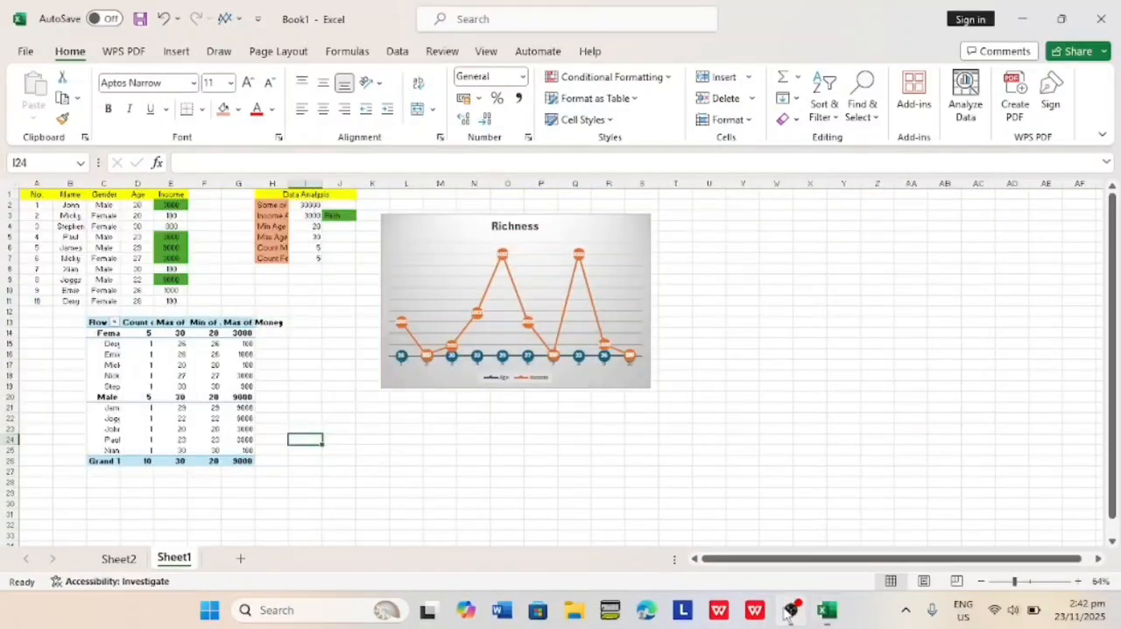